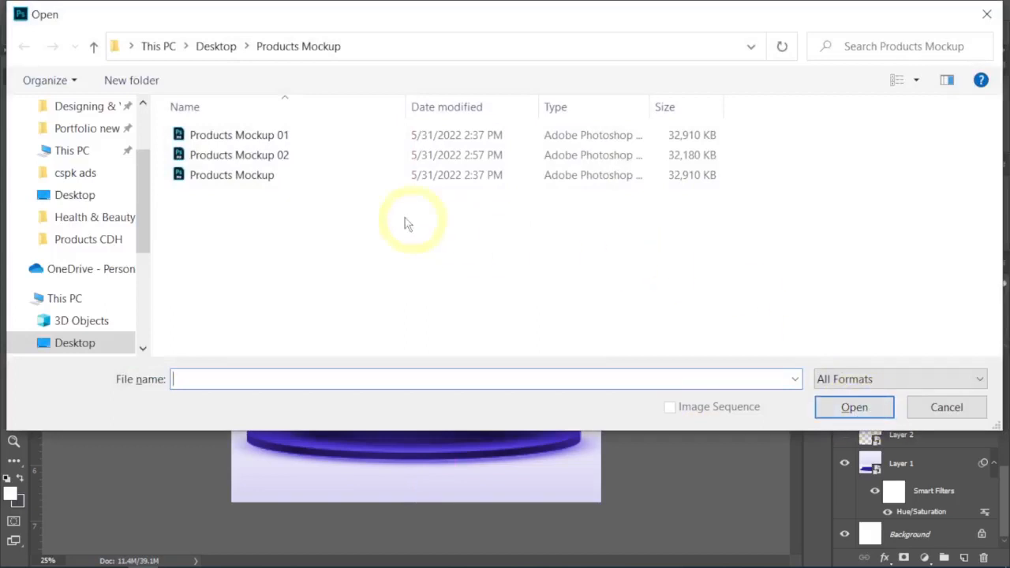
Step: Open all four product images from the ads picture 02 folder under Vitamin Deck May 2022, Display ads may 2022 on Local Disk (G:)
{"action": "scroll", "coordinate": [146, 276], "scroll_direction": "down", "scroll_amount": 5}
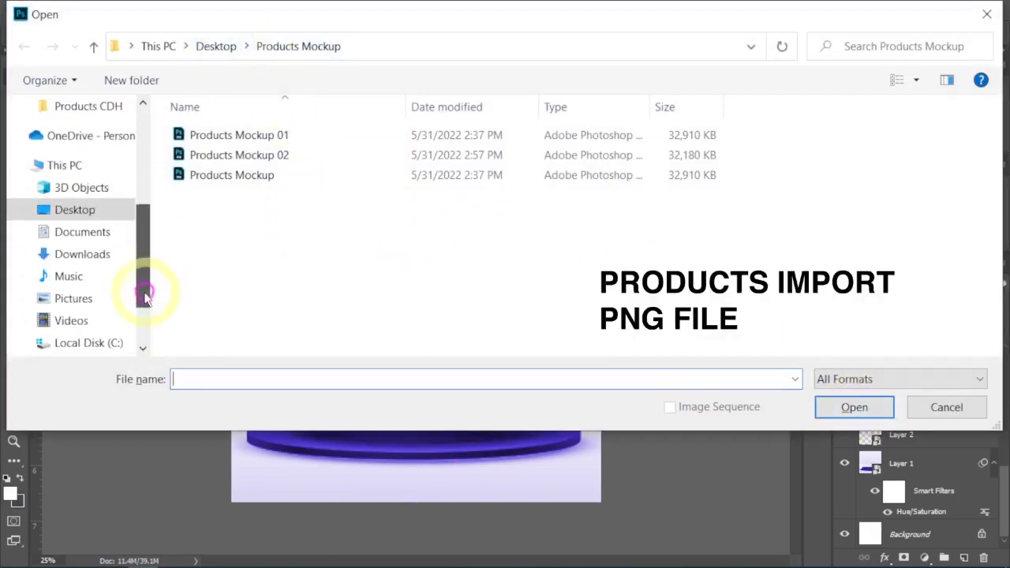
{"action": "scroll", "coordinate": [141, 269], "scroll_direction": "down", "scroll_amount": 1}
{"action": "left_click", "coordinate": [123, 307]}
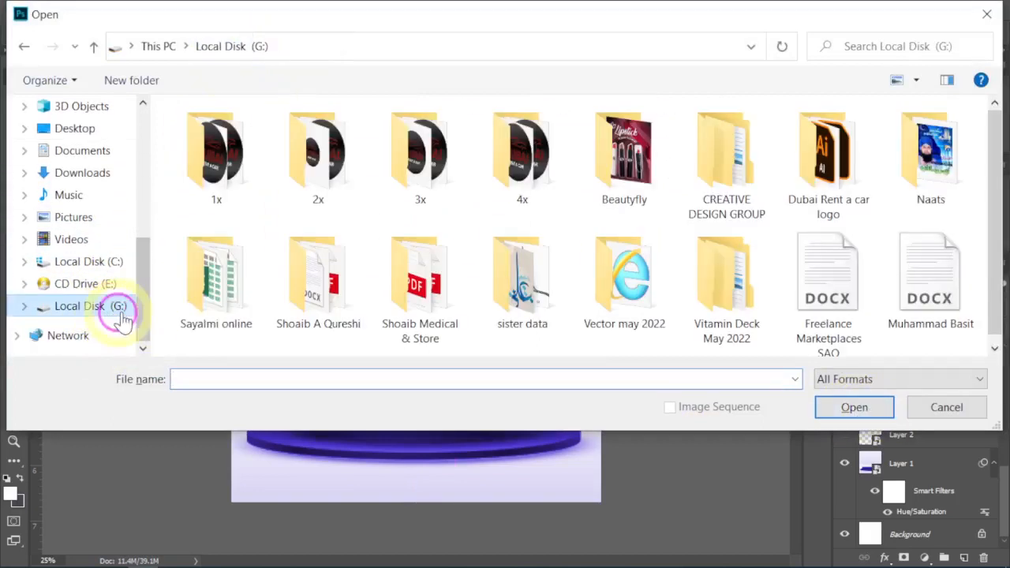
{"action": "double_click", "coordinate": [724, 294]}
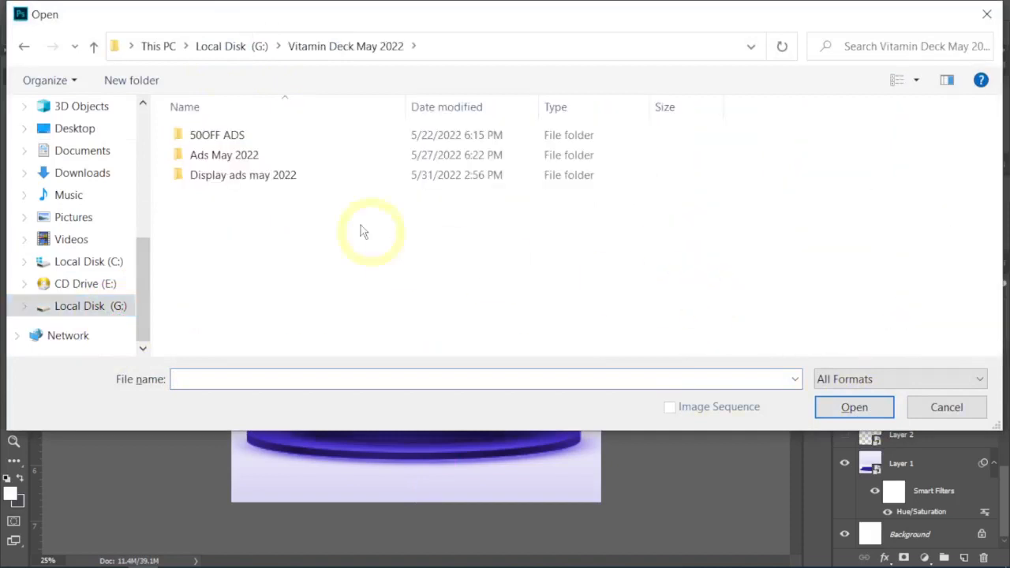
{"action": "double_click", "coordinate": [225, 180]}
{"action": "double_click", "coordinate": [234, 158]}
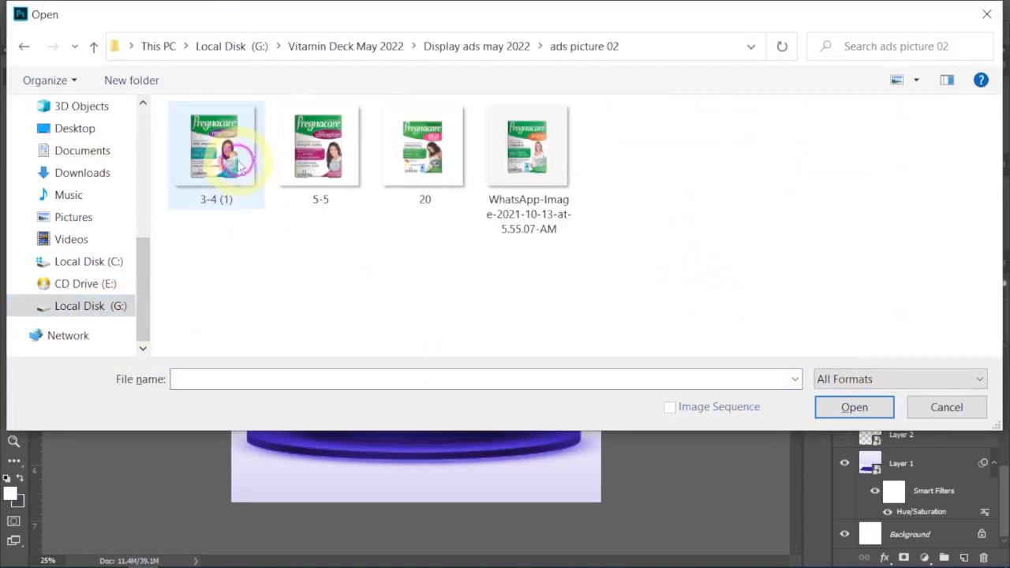
{"action": "left_click_drag", "start_coordinate": [601, 278], "coordinate": [170, 110]}
{"action": "left_click", "coordinate": [854, 407]}
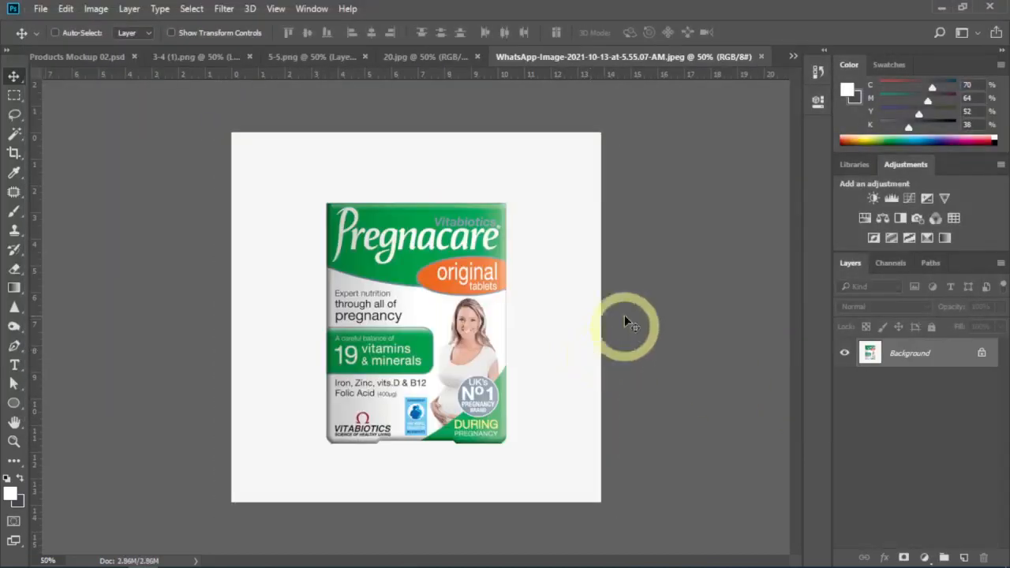
{"action": "left_click", "coordinate": [126, 57]}
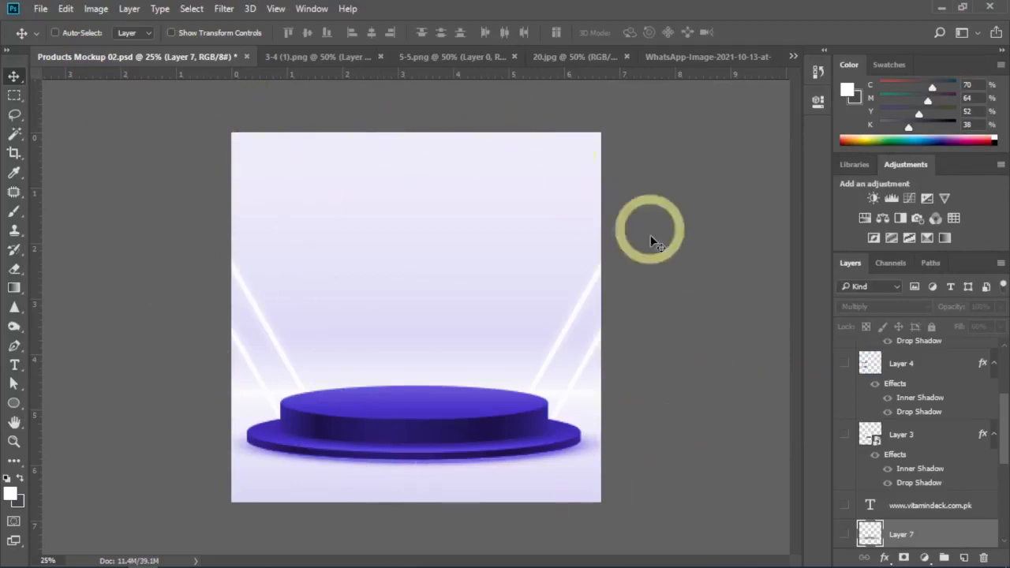
{"action": "left_click", "coordinate": [339, 56]}
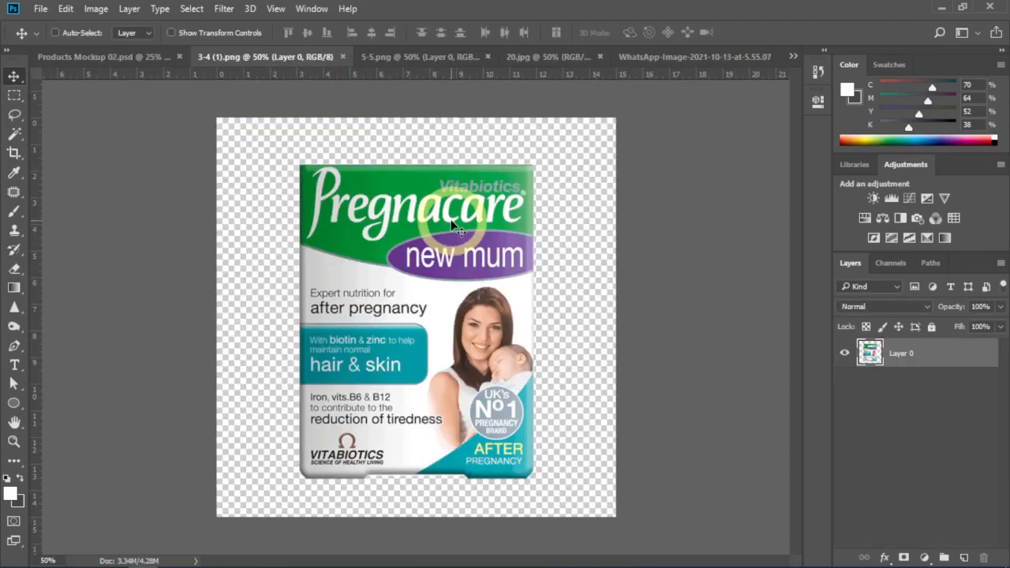
{"action": "left_click", "coordinate": [161, 59]}
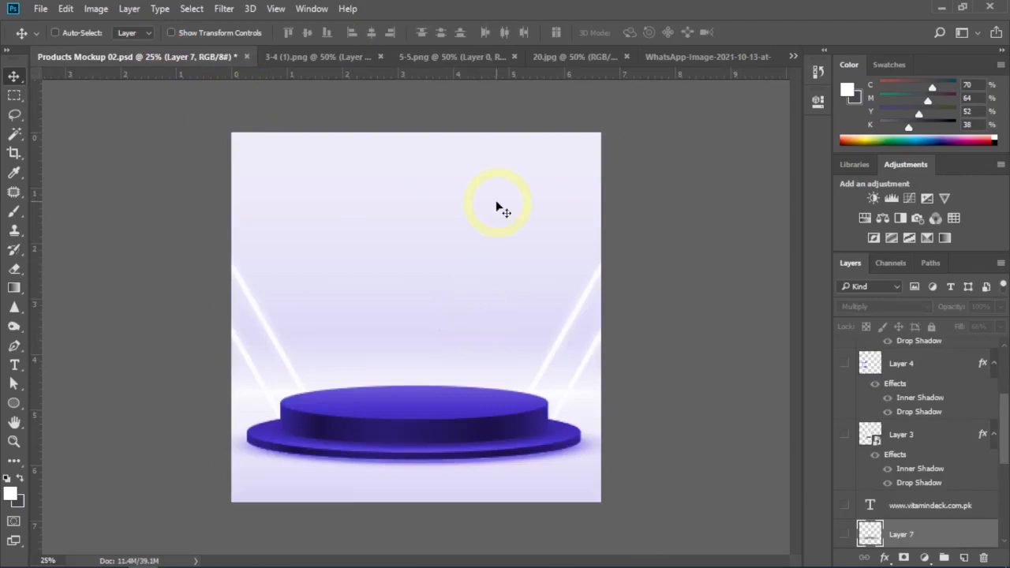
{"action": "scroll", "coordinate": [940, 468], "scroll_direction": "down", "scroll_amount": 5}
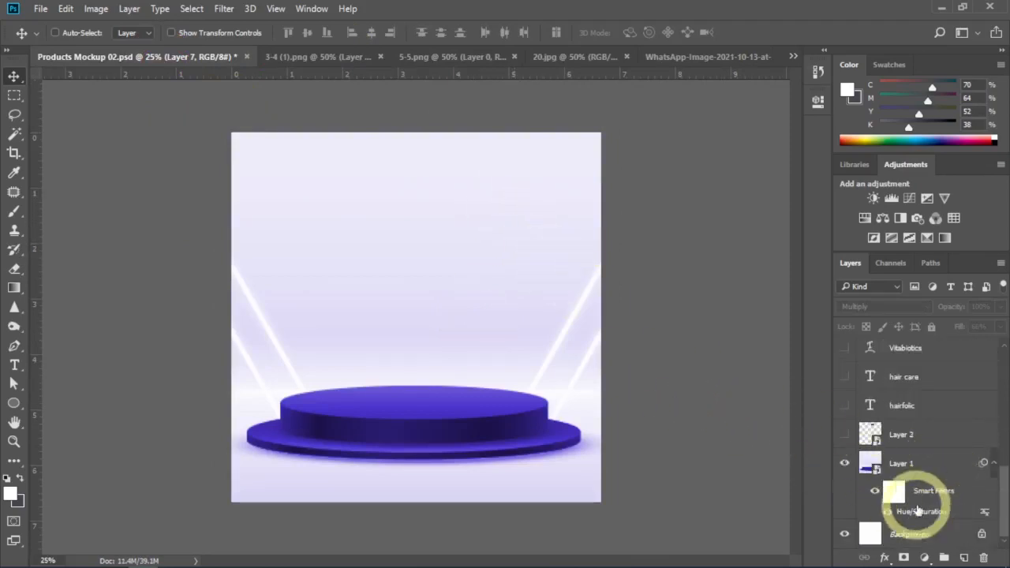
{"action": "left_click", "coordinate": [844, 435]}
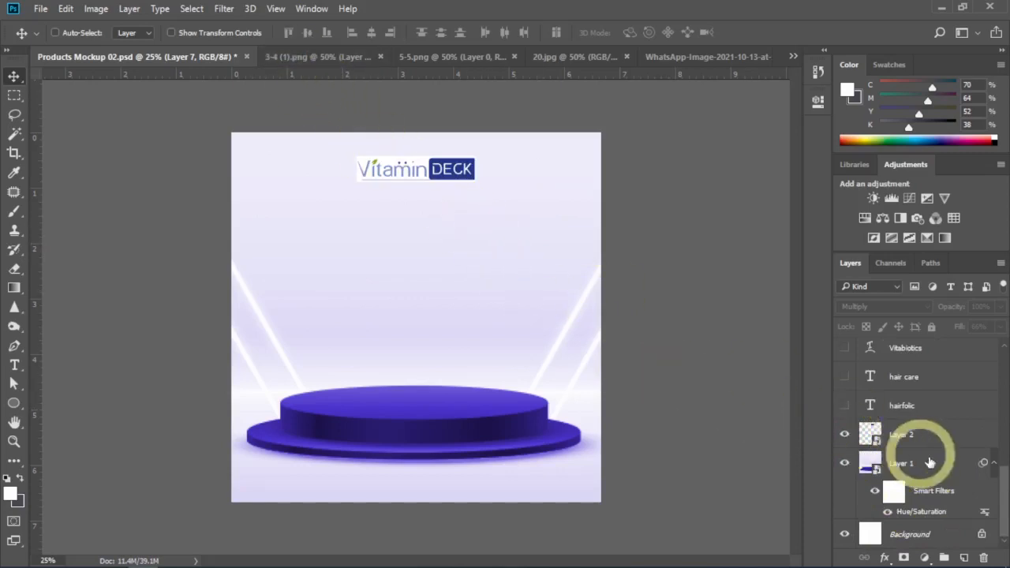
{"action": "scroll", "coordinate": [923, 442], "scroll_direction": "up", "scroll_amount": 5}
{"action": "scroll", "coordinate": [892, 426], "scroll_direction": "down", "scroll_amount": 3}
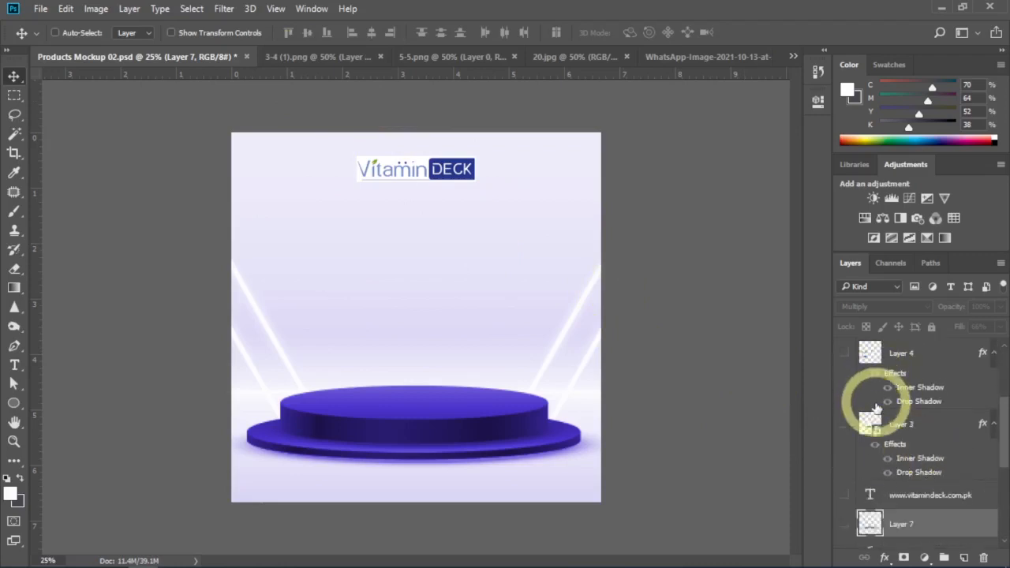
{"action": "left_click", "coordinate": [845, 424]}
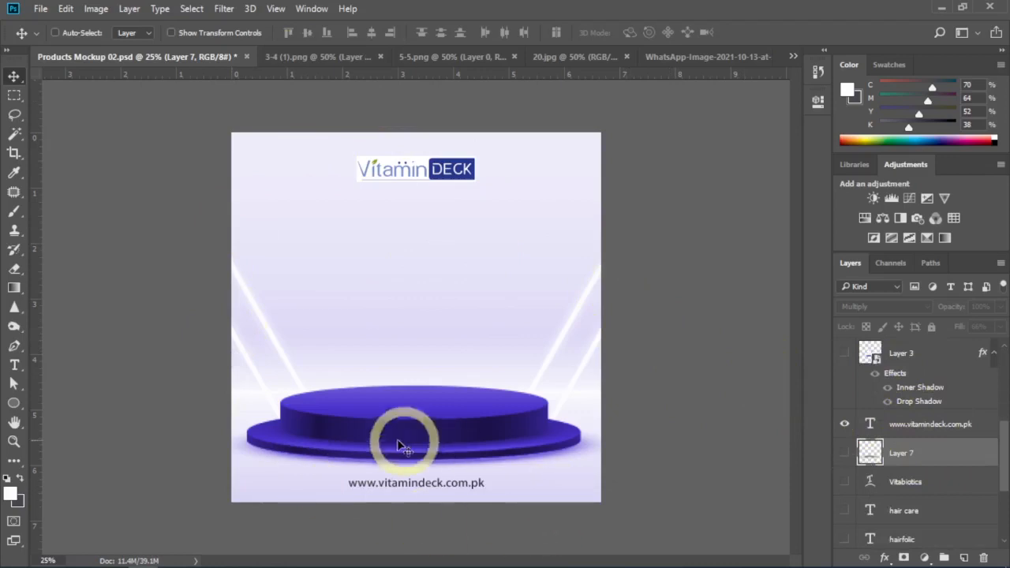
{"action": "scroll", "coordinate": [916, 433], "scroll_direction": "up", "scroll_amount": 2}
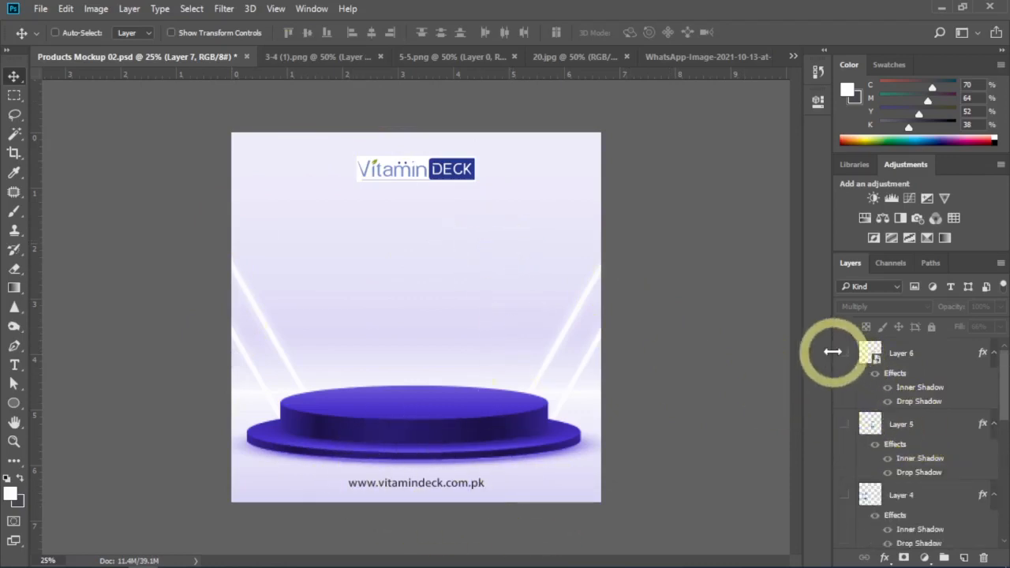
Step: Copy the whole 3-4 (1).png image onto the left half of the podium in Products Mockup 02.psd and close the source image
{"action": "left_click", "coordinate": [281, 58]}
{"action": "key", "text": "ctrl+a"}
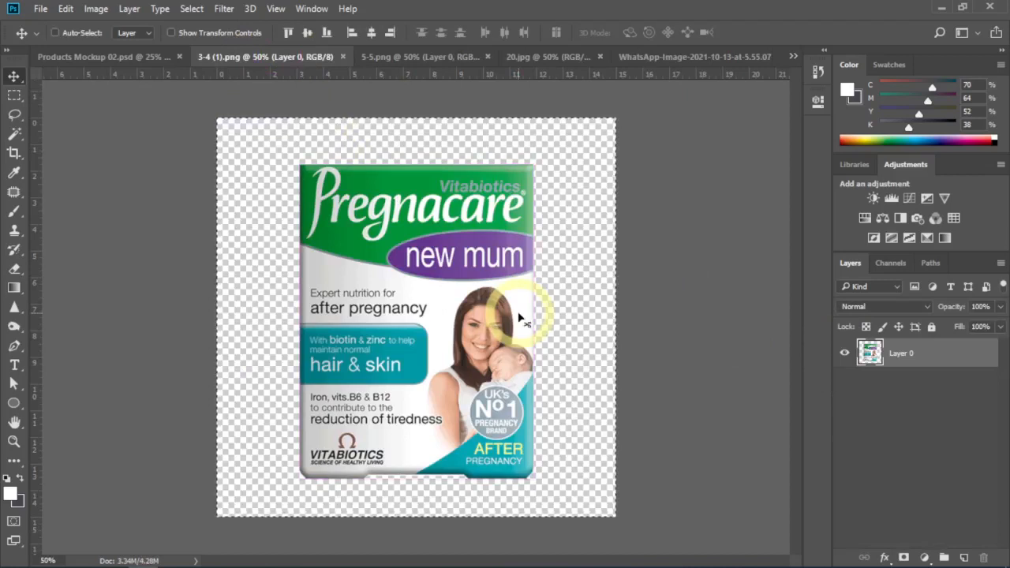
{"action": "left_click", "coordinate": [126, 58]}
{"action": "left_click_drag", "start_coordinate": [408, 383], "coordinate": [409, 388]}
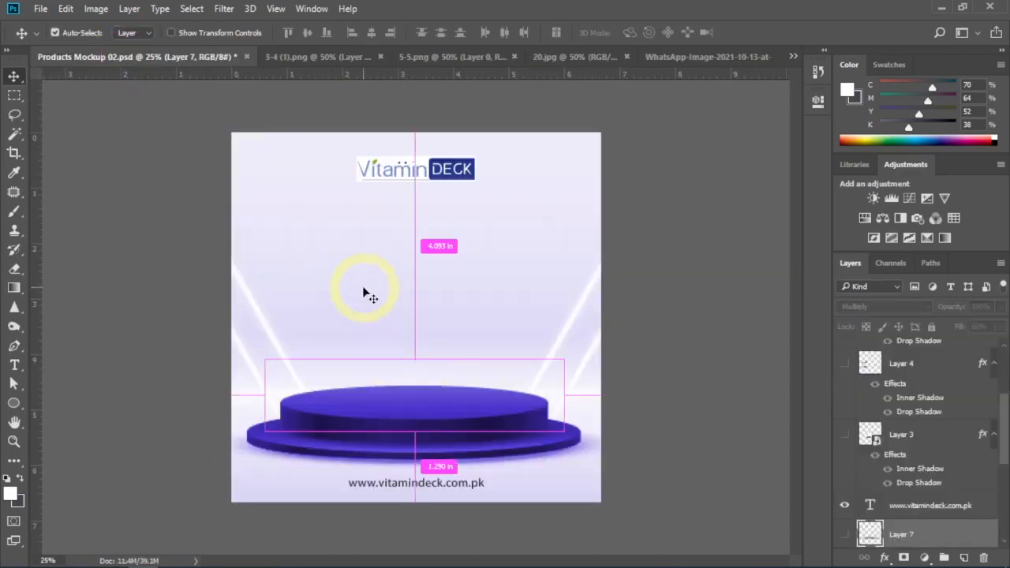
{"action": "key", "text": "ctrl+v"}
{"action": "left_click_drag", "start_coordinate": [363, 287], "coordinate": [359, 328]}
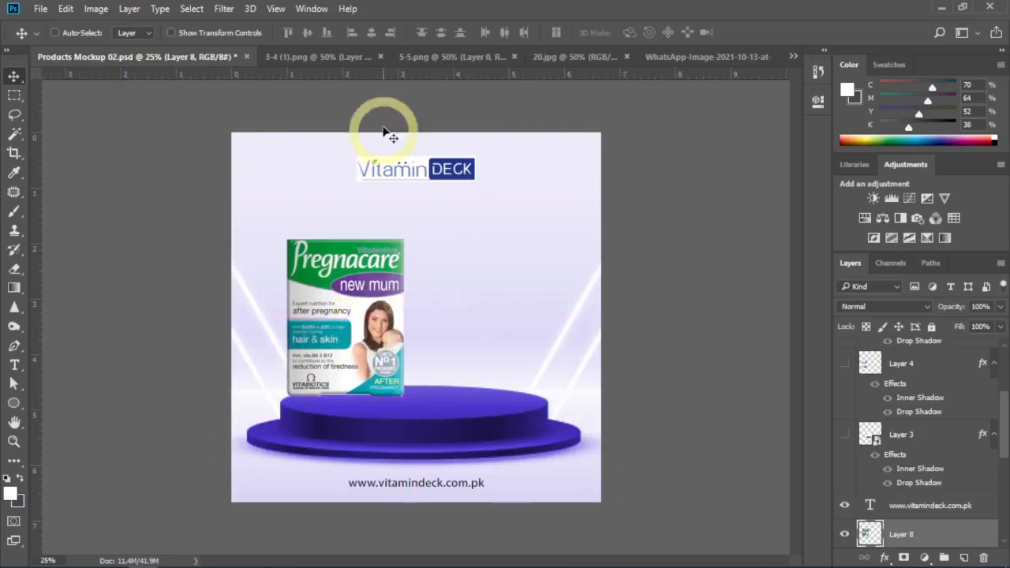
{"action": "left_click", "coordinate": [354, 61]}
{"action": "key", "text": "ctrl+w"}
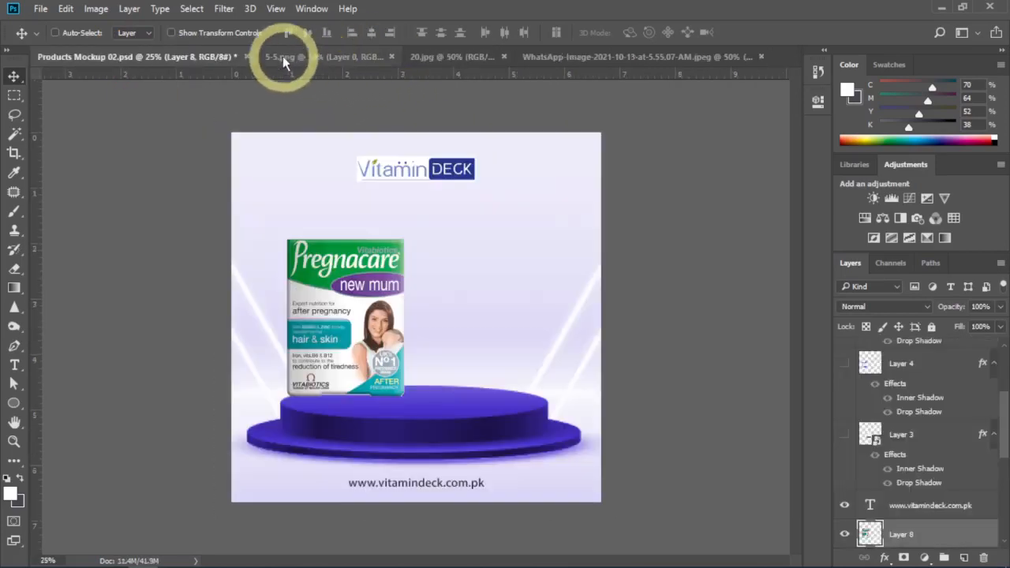
Step: Copy the whole 5-5.png image into Products Mockup 02.psd, overlapping the first box on the podium, and close the source image
{"action": "left_click", "coordinate": [284, 60]}
{"action": "left_click_drag", "start_coordinate": [196, 82], "coordinate": [422, 227]}
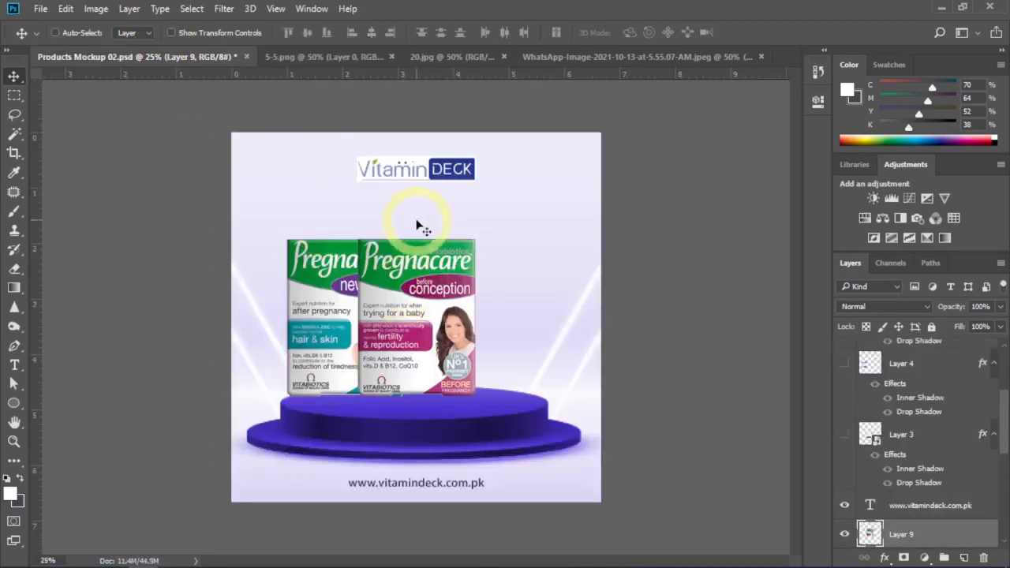
{"action": "left_click", "coordinate": [301, 59]}
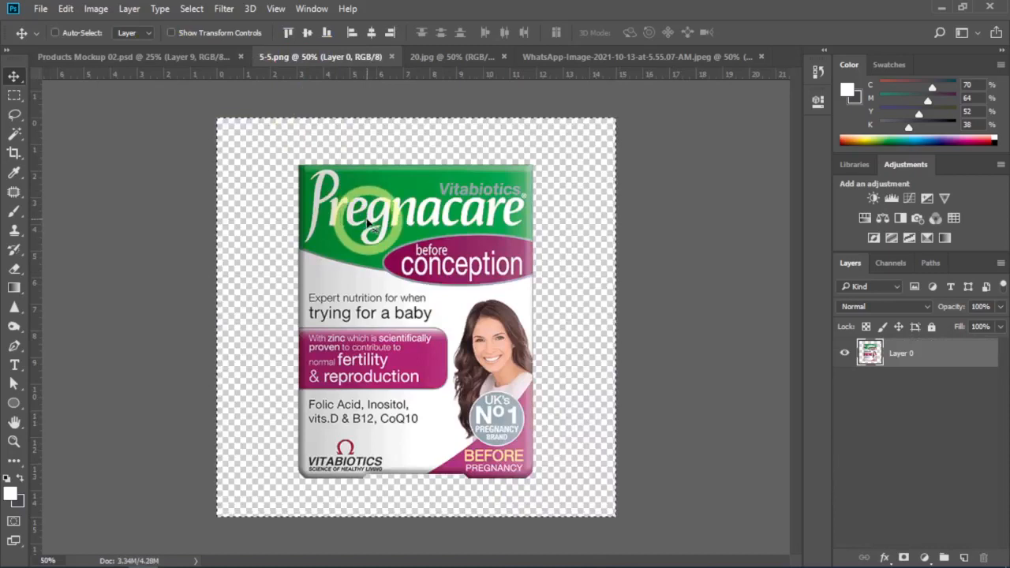
{"action": "key", "text": "ctrl+w"}
Step: Convert the background of 20.jpg to a regular layer and crop the image to the product box, about 7.33 by 9.61 in
{"action": "left_click", "coordinate": [328, 62]}
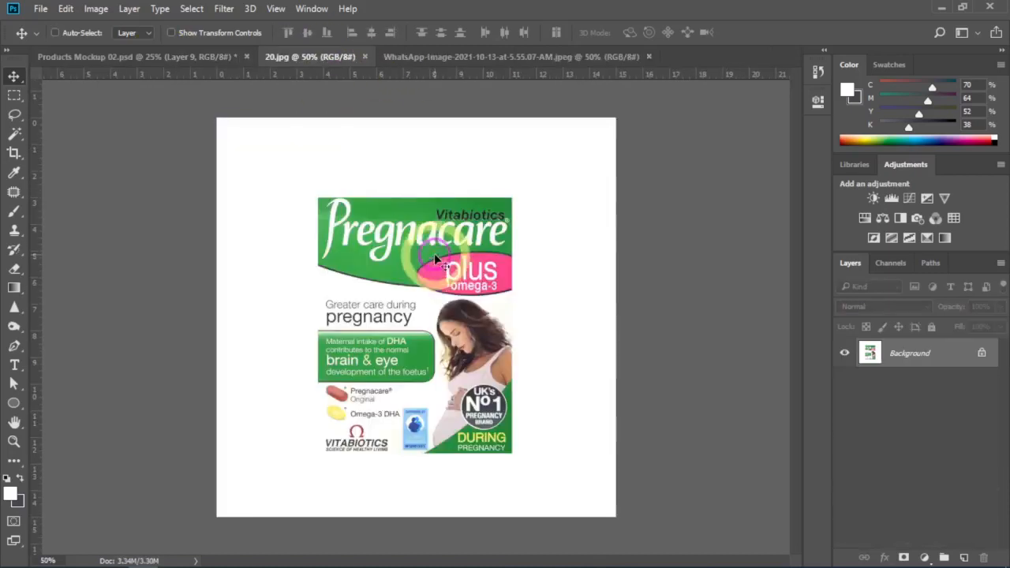
{"action": "double_click", "coordinate": [919, 355]}
{"action": "left_click", "coordinate": [631, 169]}
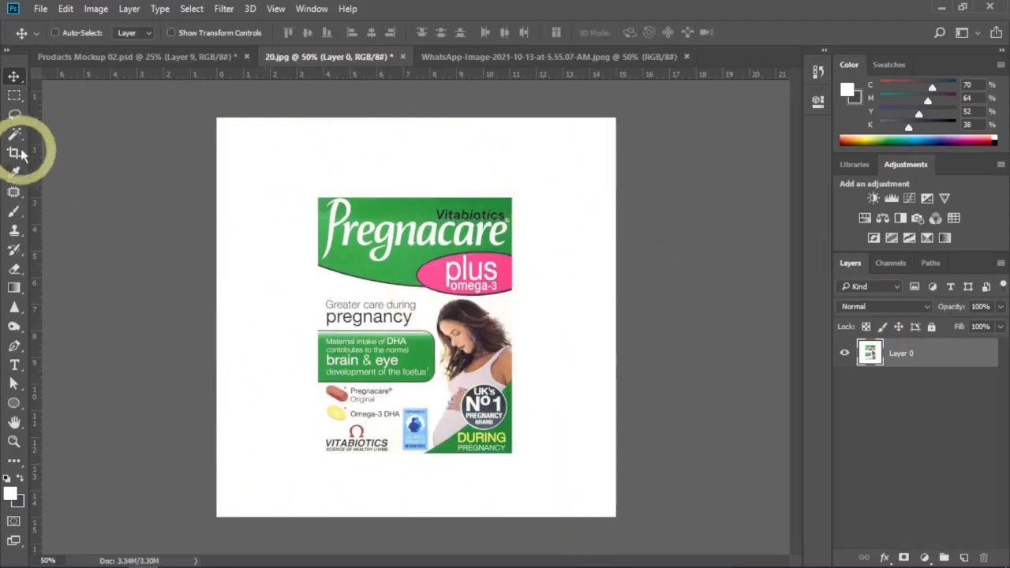
{"action": "left_click", "coordinate": [14, 95]}
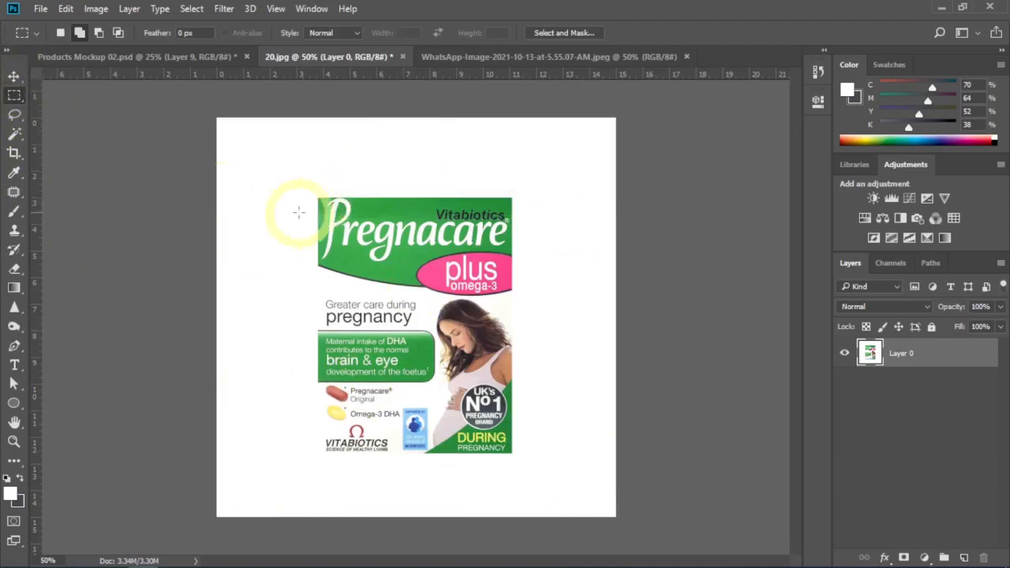
{"action": "left_click_drag", "start_coordinate": [317, 196], "coordinate": [515, 452]}
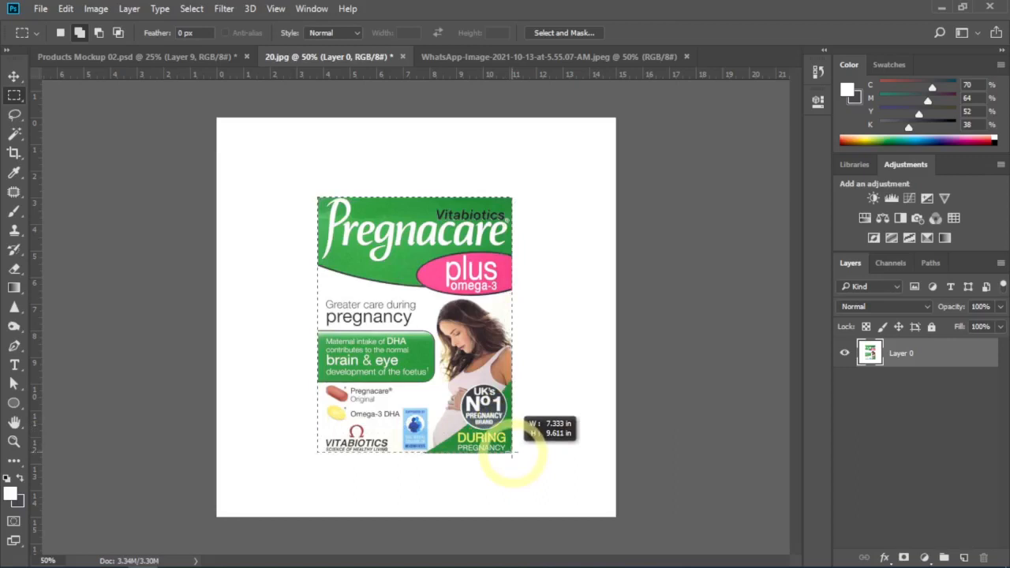
{"action": "left_click_drag", "start_coordinate": [511, 456], "coordinate": [512, 454]}
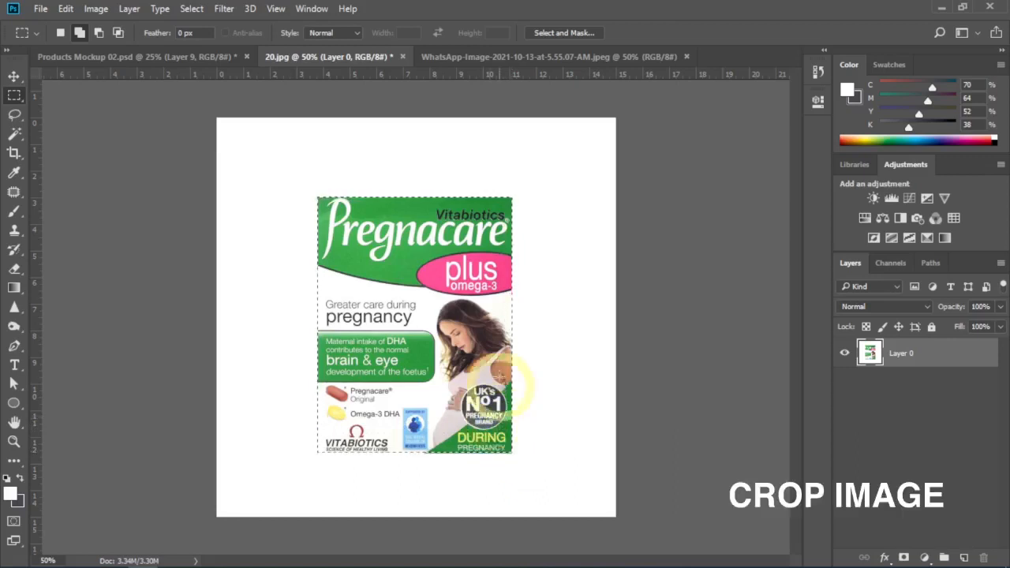
{"action": "left_click", "coordinate": [96, 8]}
{"action": "left_click", "coordinate": [105, 196]}
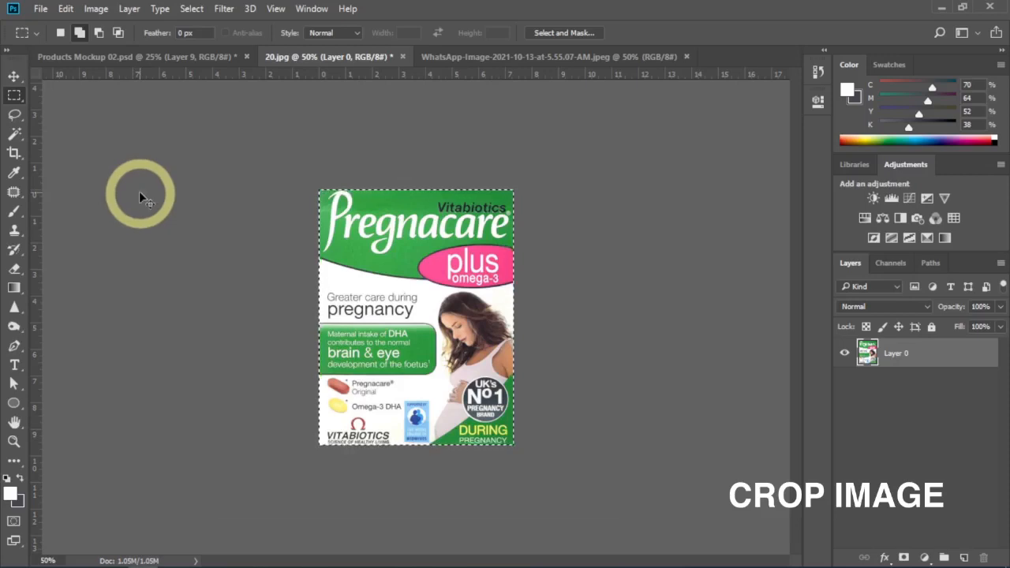
Step: Paste the cropped Pregnacare plus box into Products Mockup 02.psd and close 20.jpg without saving
{"action": "left_click", "coordinate": [150, 56]}
{"action": "left_click", "coordinate": [480, 324]}
{"action": "key", "text": "ctrl+v"}
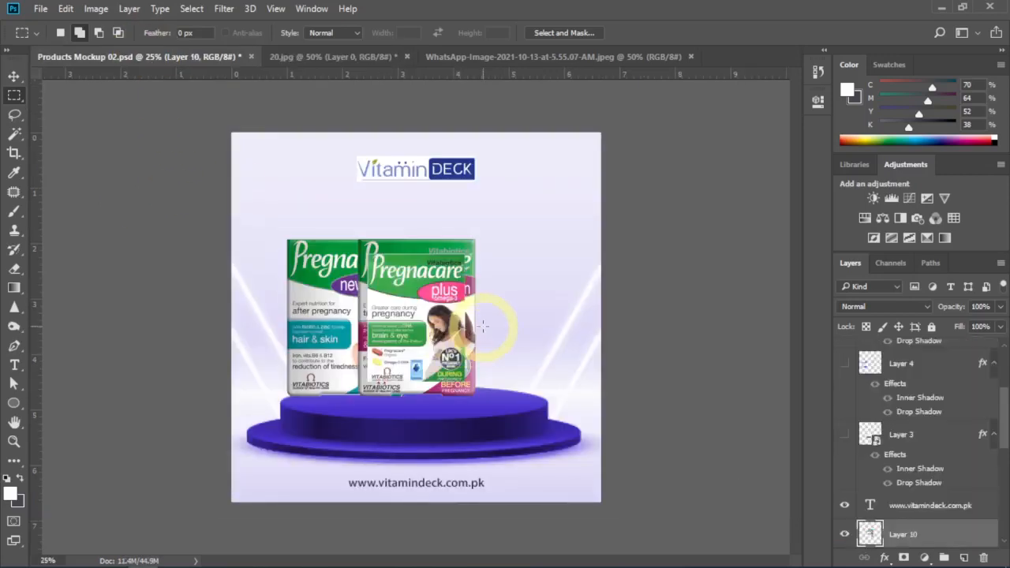
{"action": "key", "text": "v"}
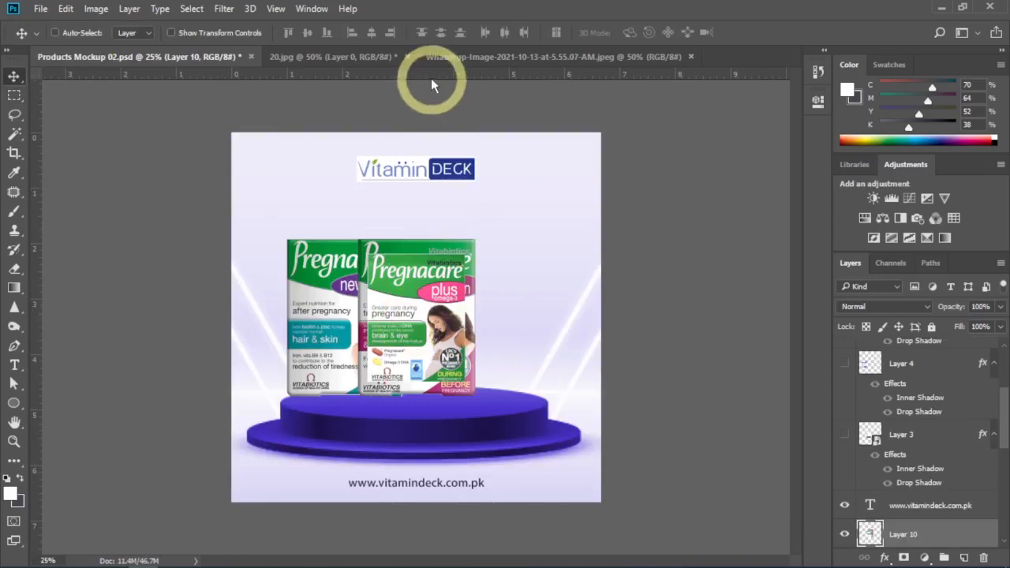
{"action": "left_click", "coordinate": [375, 60]}
{"action": "key", "text": "ctrl+w"}
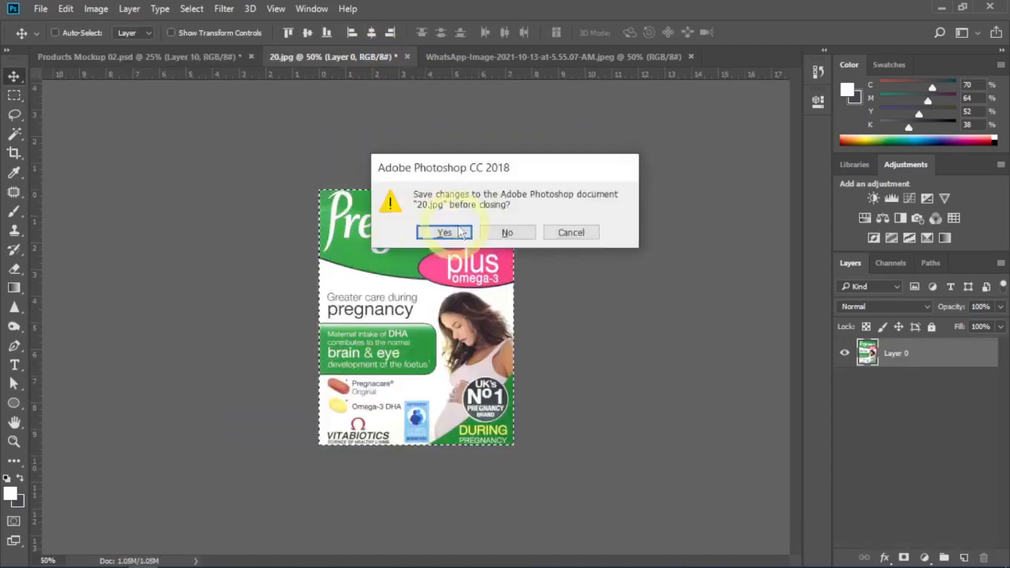
{"action": "left_click", "coordinate": [510, 232]}
Step: Convert the WhatsApp image's background to a regular layer and crop it to the Pregnacare original box, about 6.67 by 8.94 in
{"action": "left_click", "coordinate": [362, 58]}
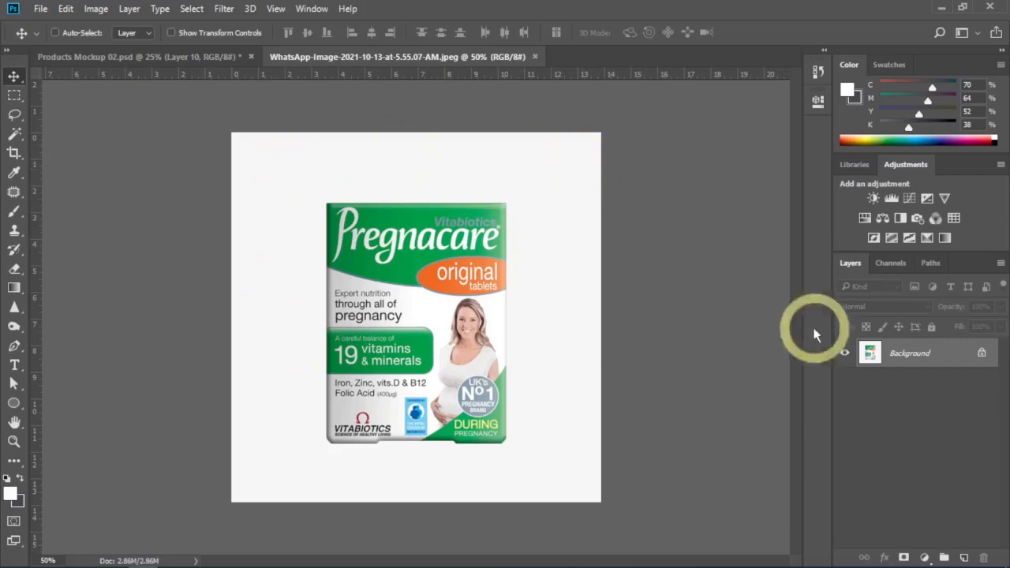
{"action": "double_click", "coordinate": [915, 353]}
{"action": "left_click", "coordinate": [627, 171]}
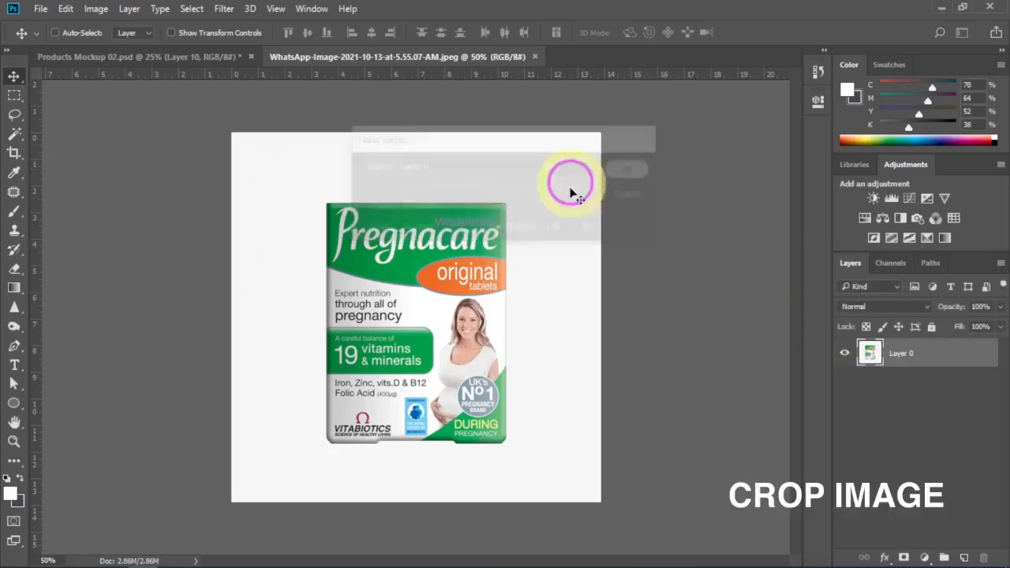
{"action": "left_click", "coordinate": [14, 95]}
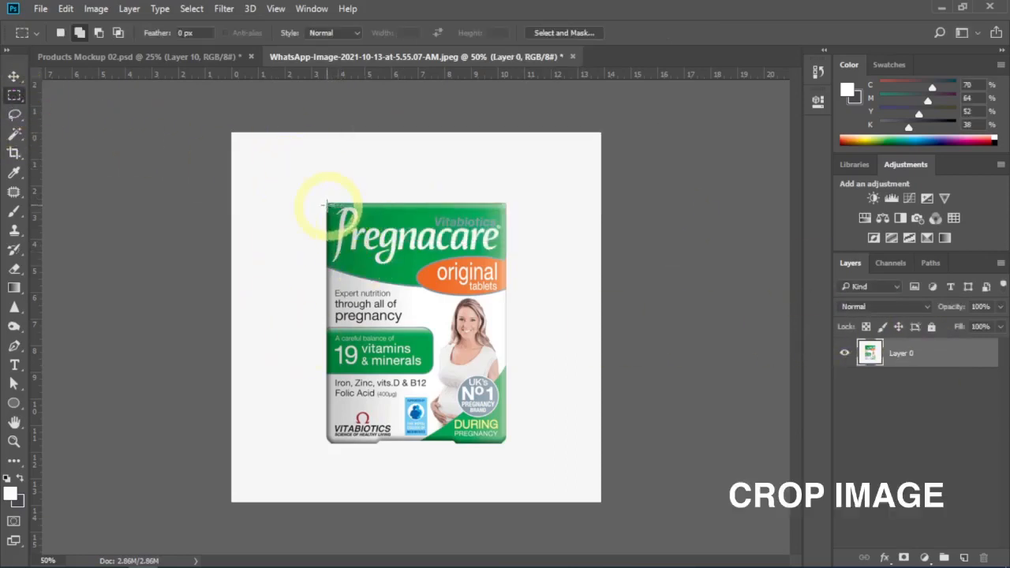
{"action": "left_click_drag", "start_coordinate": [326, 204], "coordinate": [509, 446]}
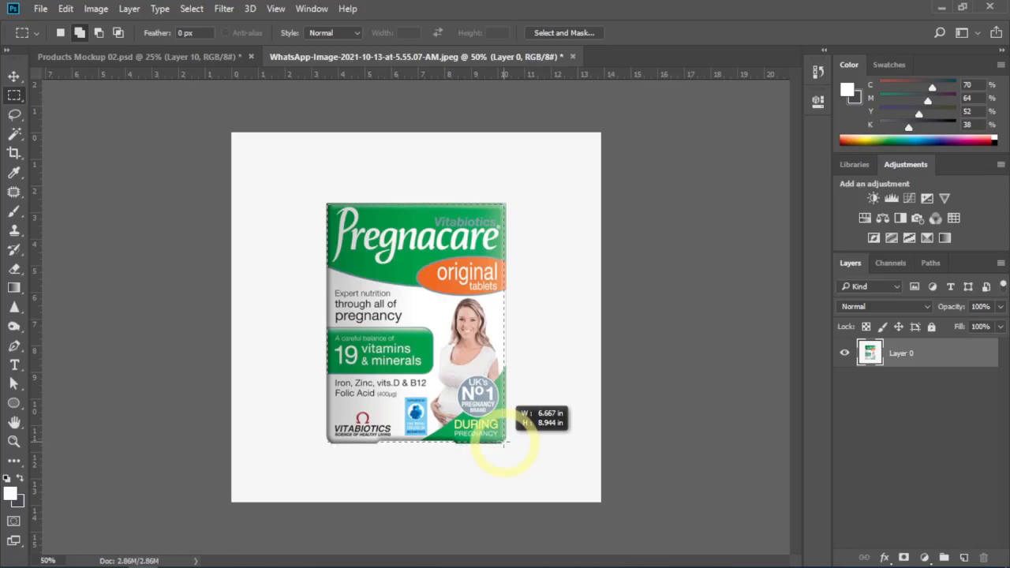
{"action": "left_click", "coordinate": [95, 9]}
{"action": "left_click", "coordinate": [160, 203]}
{"action": "left_click", "coordinate": [451, 348]}
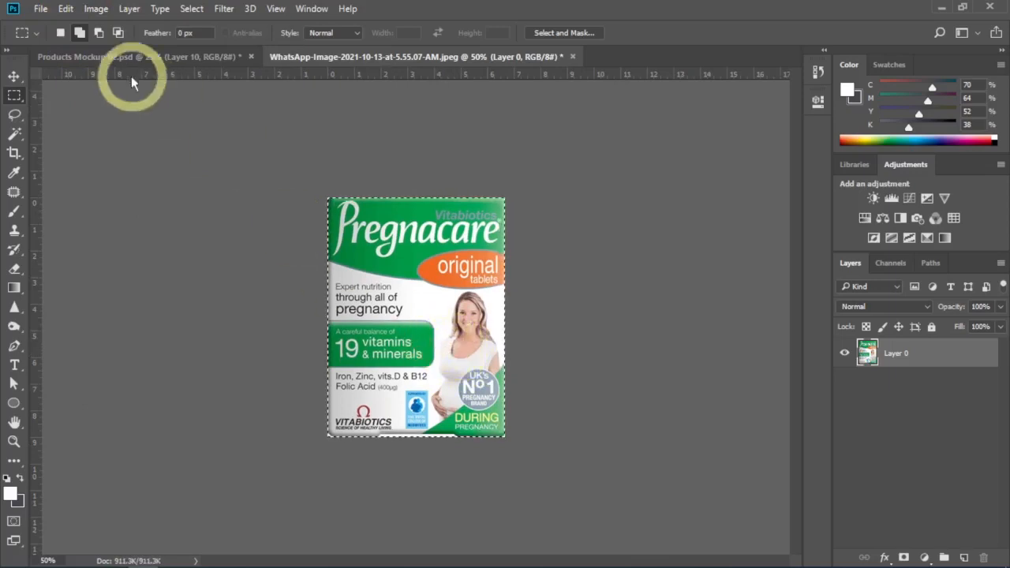
Step: Mute the computer's headphone sound
{"action": "mouse_move", "coordinate": [928, 566]}
{"action": "left_click", "coordinate": [860, 555]}
{"action": "left_click", "coordinate": [708, 512]}
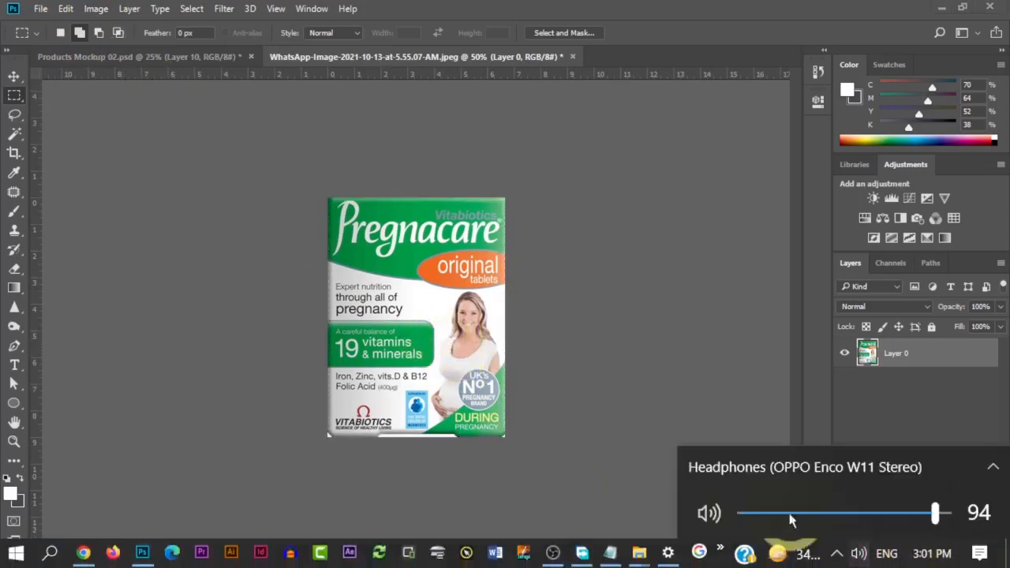
Step: Copy the whole cropped Pregnacare original box and paste it into Products Mockup 02.psd
{"action": "left_click", "coordinate": [233, 162]}
{"action": "key", "text": "ctrl+a"}
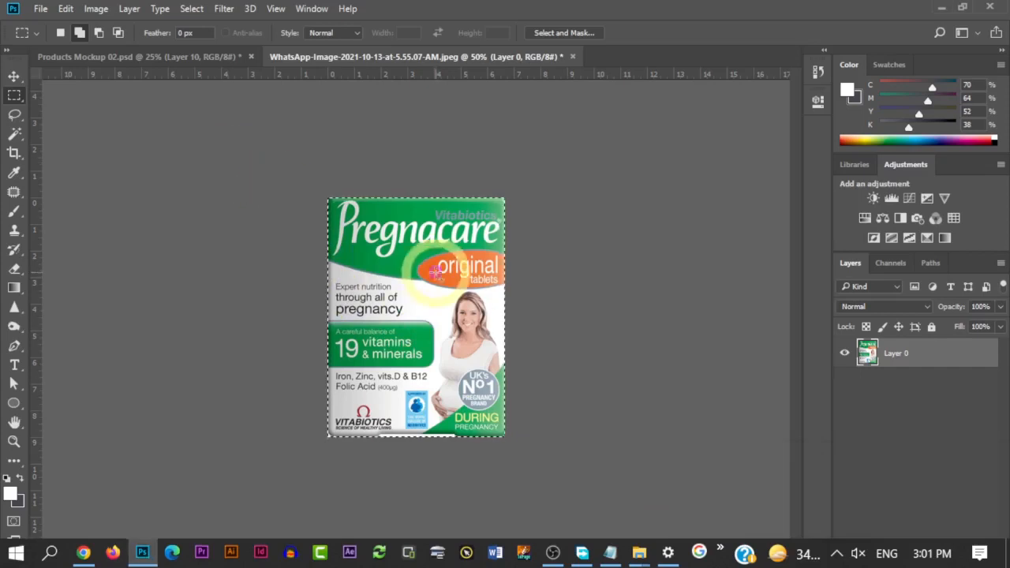
{"action": "left_click", "coordinate": [156, 63]}
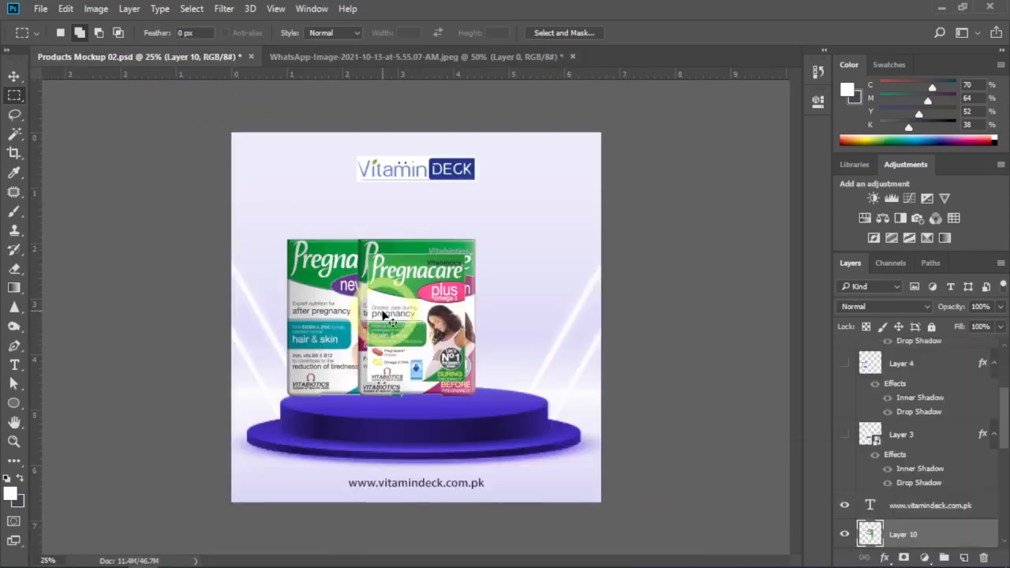
{"action": "key", "text": "ctrl+v"}
{"action": "key", "text": "v"}
Step: Spread the boxes out, moving the original and before conception boxes right and the new mum box slightly left
{"action": "left_click_drag", "start_coordinate": [436, 324], "coordinate": [505, 340]}
{"action": "left_click_drag", "start_coordinate": [405, 327], "coordinate": [475, 331]}
{"action": "left_click_drag", "start_coordinate": [375, 327], "coordinate": [357, 323]}
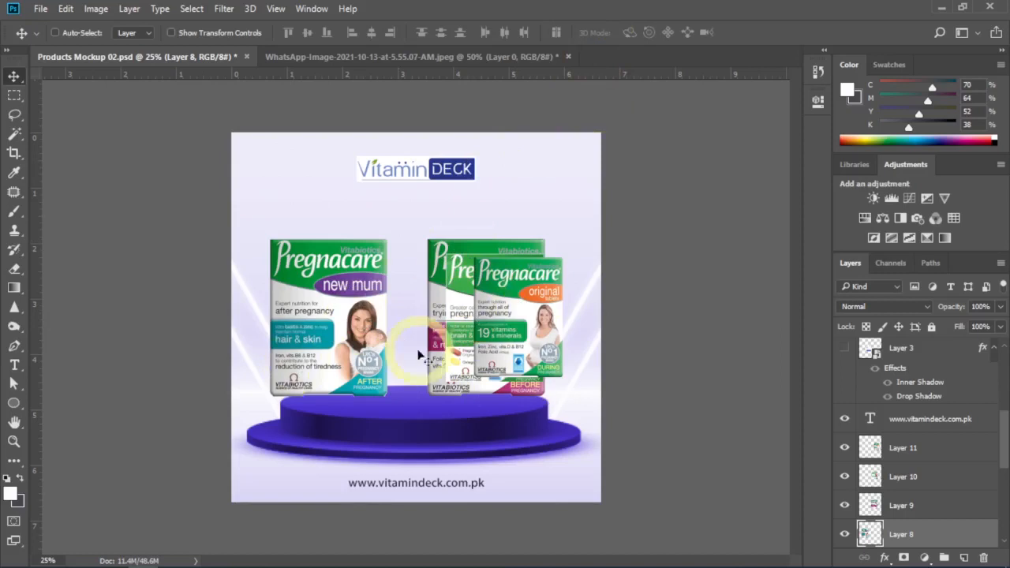
Step: Convert the new mum box's layer, Layer 8, to a smart object
{"action": "key", "text": "z"}
{"action": "left_click", "coordinate": [401, 312]}
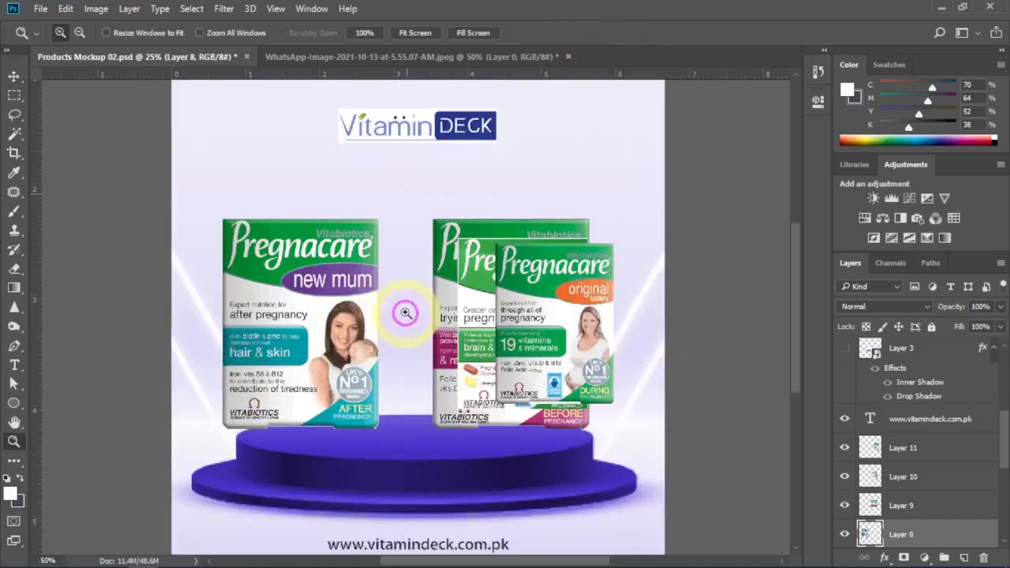
{"action": "left_click", "coordinate": [399, 330]}
{"action": "key", "text": "v"}
{"action": "left_click_drag", "start_coordinate": [447, 323], "coordinate": [354, 300]}
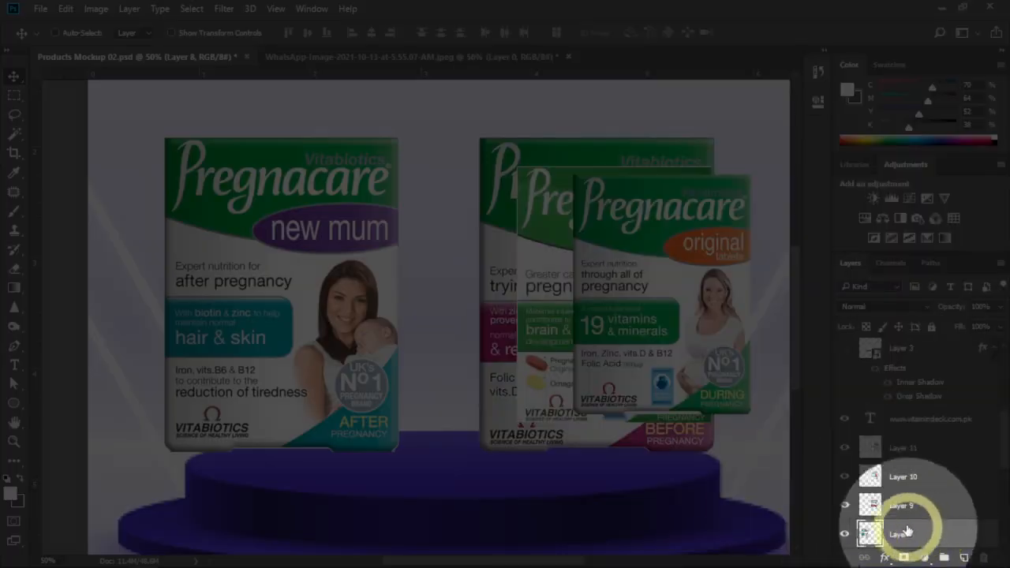
{"action": "right_click", "coordinate": [916, 540]}
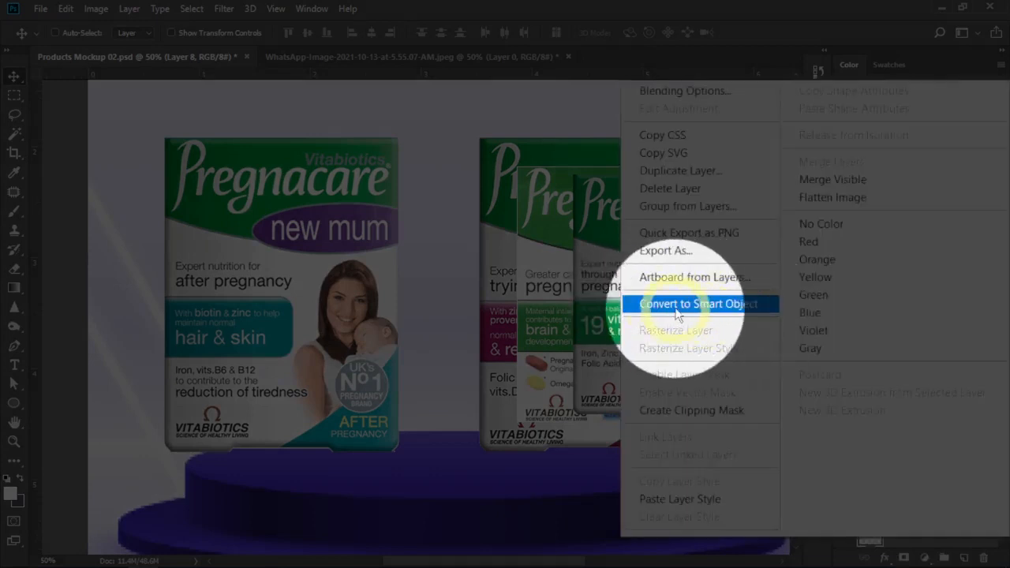
{"action": "left_click", "coordinate": [674, 314]}
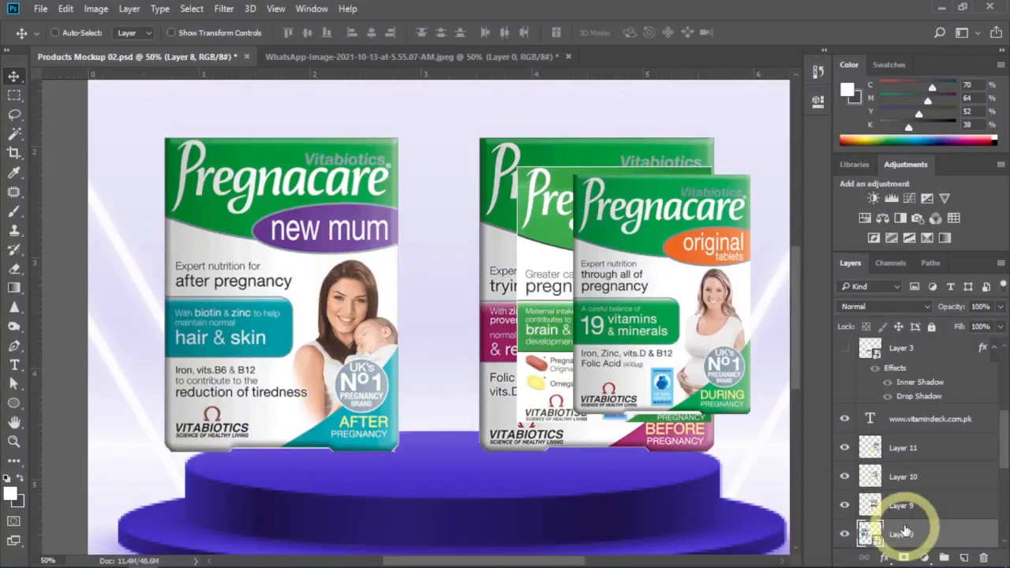
{"action": "right_click", "coordinate": [899, 534]}
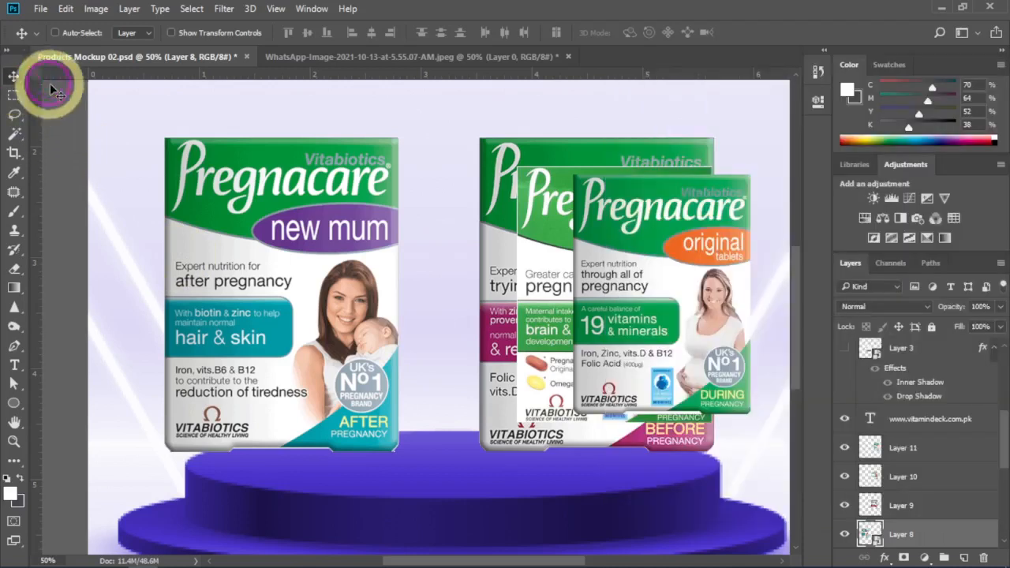
Step: Move the new mum box right with the Move tool, closer to the before conception box
{"action": "left_click", "coordinate": [16, 78]}
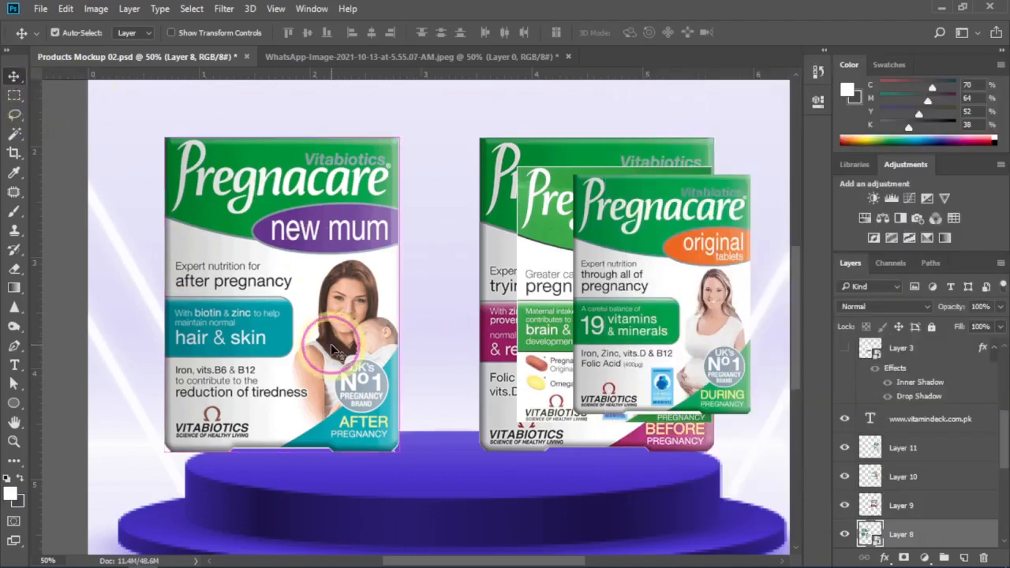
{"action": "left_click", "coordinate": [238, 342]}
{"action": "left_click", "coordinate": [240, 343]}
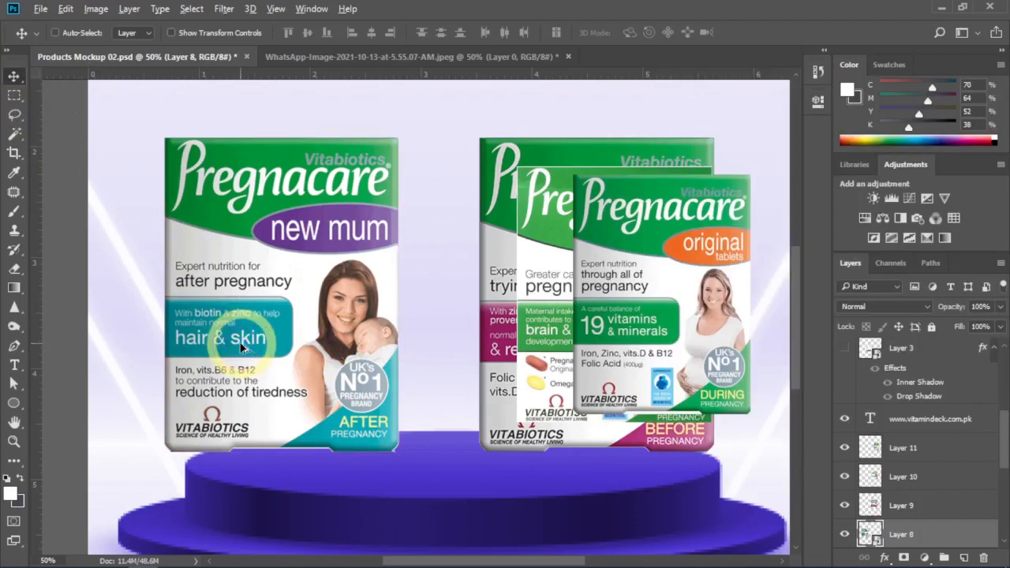
{"action": "left_click", "coordinate": [361, 303]}
{"action": "left_click", "coordinate": [327, 306]}
{"action": "left_click_drag", "start_coordinate": [335, 316], "coordinate": [380, 314]}
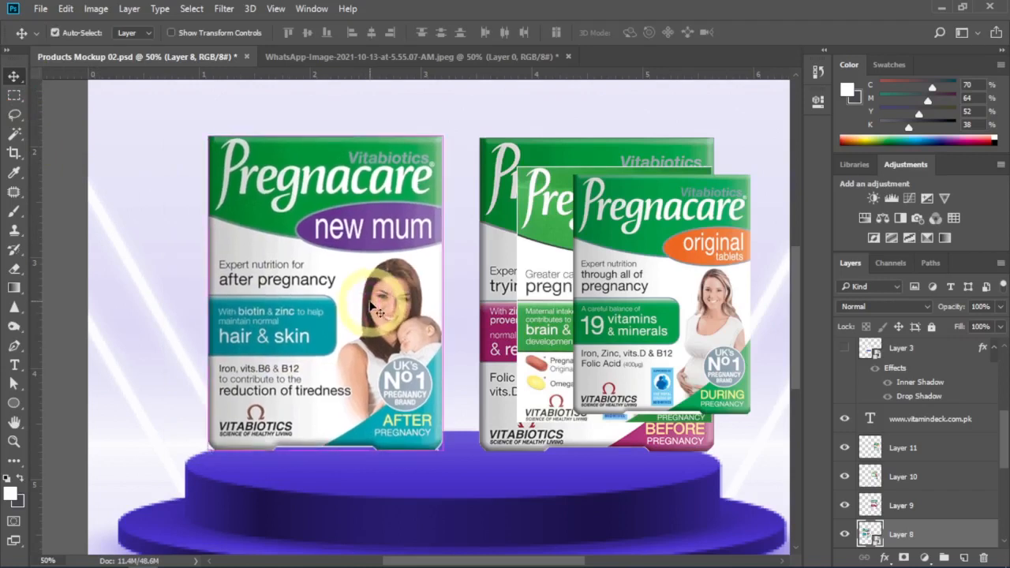
Step: Try to convert Layers 9, 10 and 11 together to one smart object
{"action": "left_click", "coordinate": [915, 506]}
{"action": "left_click", "coordinate": [900, 454], "text": "shift"}
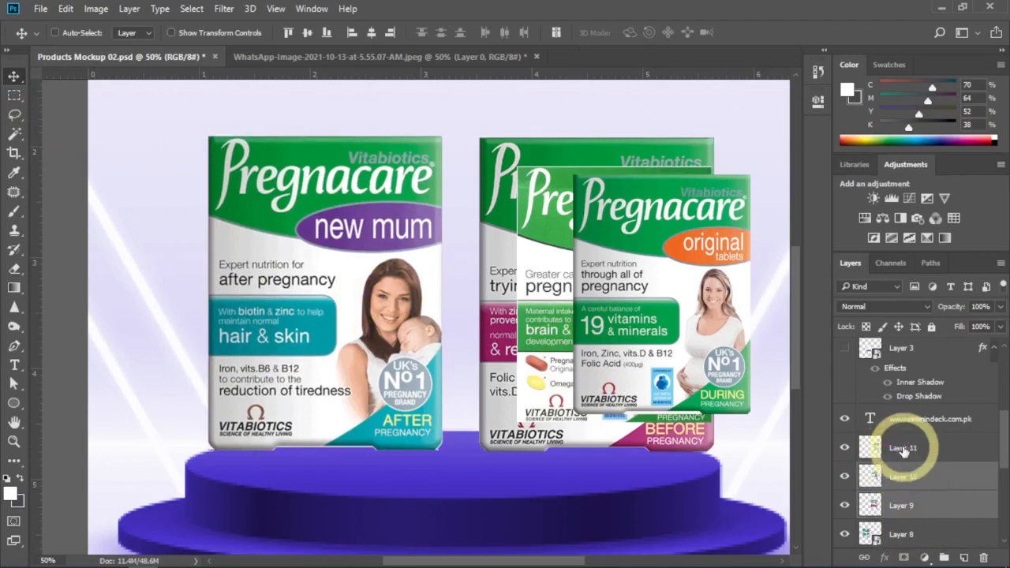
{"action": "right_click", "coordinate": [913, 447]}
{"action": "left_click", "coordinate": [606, 340]}
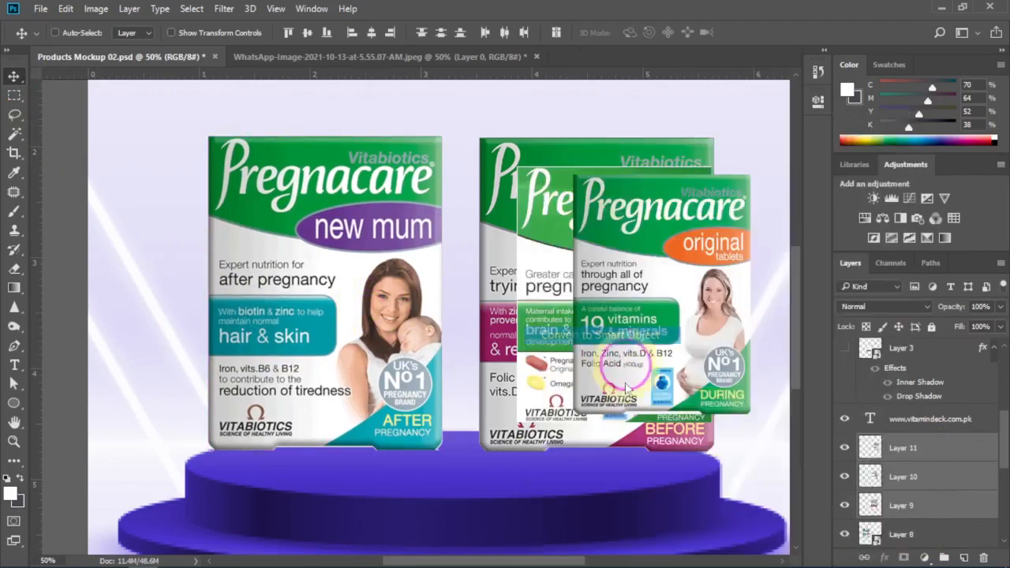
{"action": "key", "text": "ctrl+z"}
Step: Convert Layers 11, 10 and 9 to individual smart objects and group them with Layer 8
{"action": "left_click", "coordinate": [907, 448]}
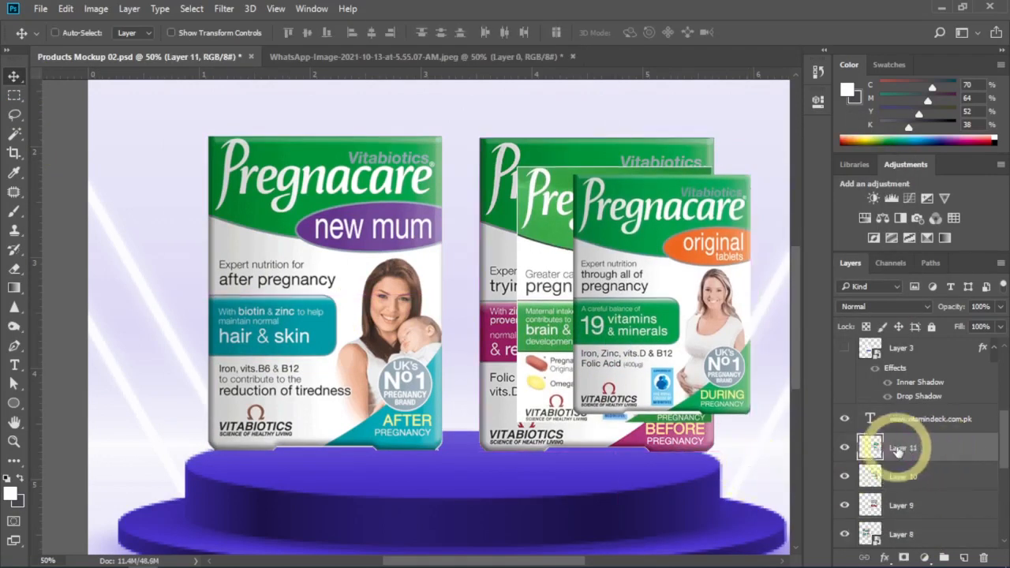
{"action": "right_click", "coordinate": [929, 450]}
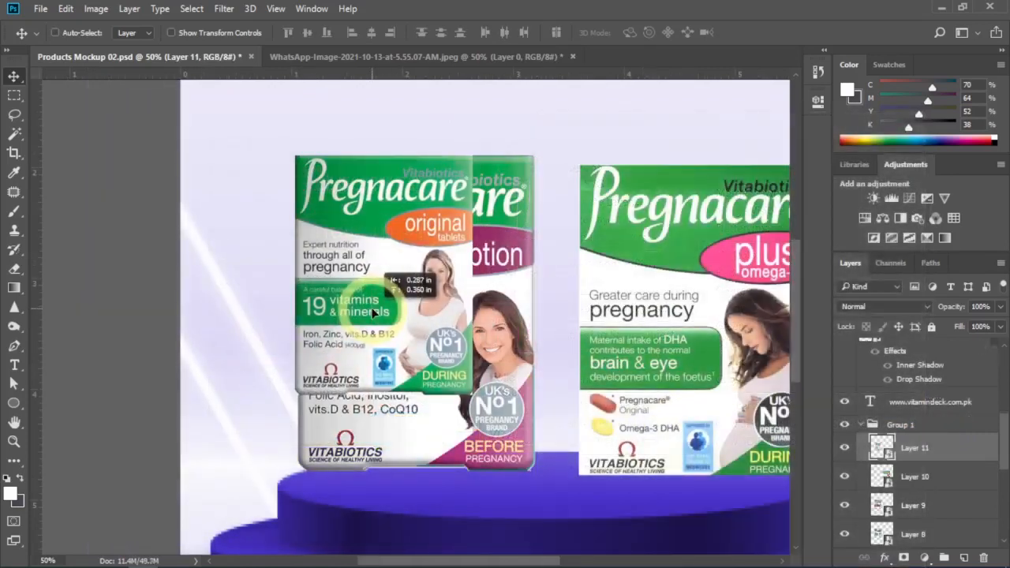
Step: Enlarge the original box to match the size of the before conception box behind it
{"action": "key", "text": "ctrl+t"}
{"action": "left_click_drag", "start_coordinate": [471, 393], "coordinate": [544, 459]}
{"action": "double_click", "coordinate": [448, 350]}
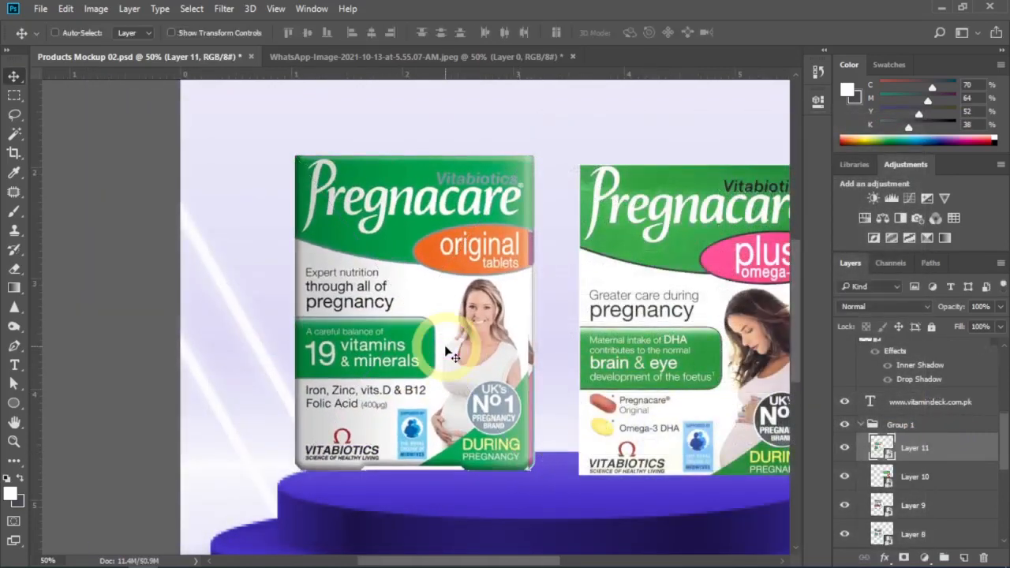
Step: Move the original box right so it overlaps the plus box and uncovers the before conception box
{"action": "left_click", "coordinate": [465, 337], "text": "alt"}
{"action": "left_click", "coordinate": [466, 336], "text": "alt"}
{"action": "left_click_drag", "start_coordinate": [409, 305], "coordinate": [554, 310]}
{"action": "key", "text": "ctrl+z"}
{"action": "left_click_drag", "start_coordinate": [373, 317], "coordinate": [528, 322]}
Step: Identify the podium background as Layer 1 and lock that layer against moving
{"action": "scroll", "coordinate": [920, 426], "scroll_direction": "down", "scroll_amount": 5}
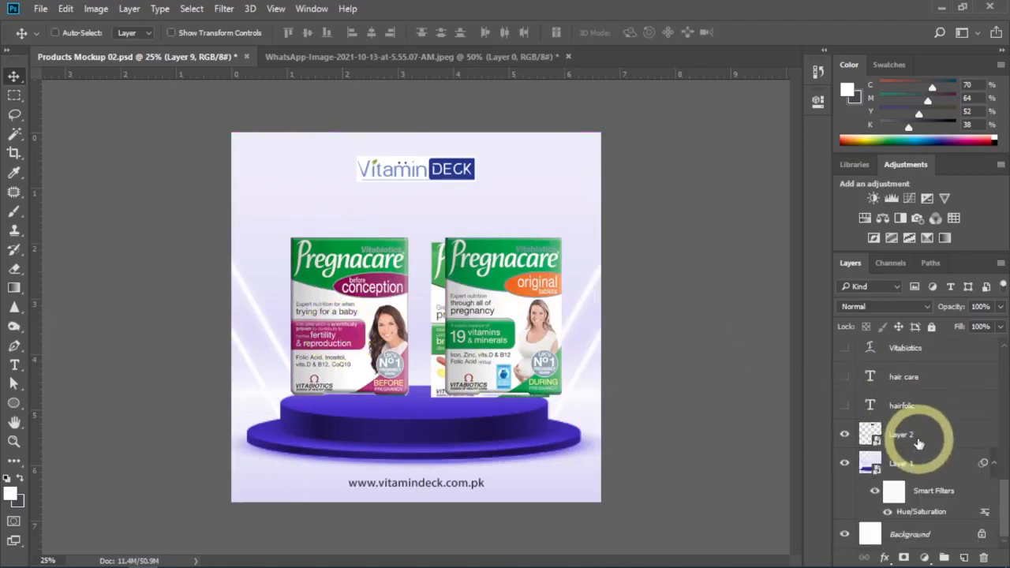
{"action": "left_click", "coordinate": [844, 463]}
{"action": "left_click", "coordinate": [844, 463]}
{"action": "left_click", "coordinate": [958, 466]}
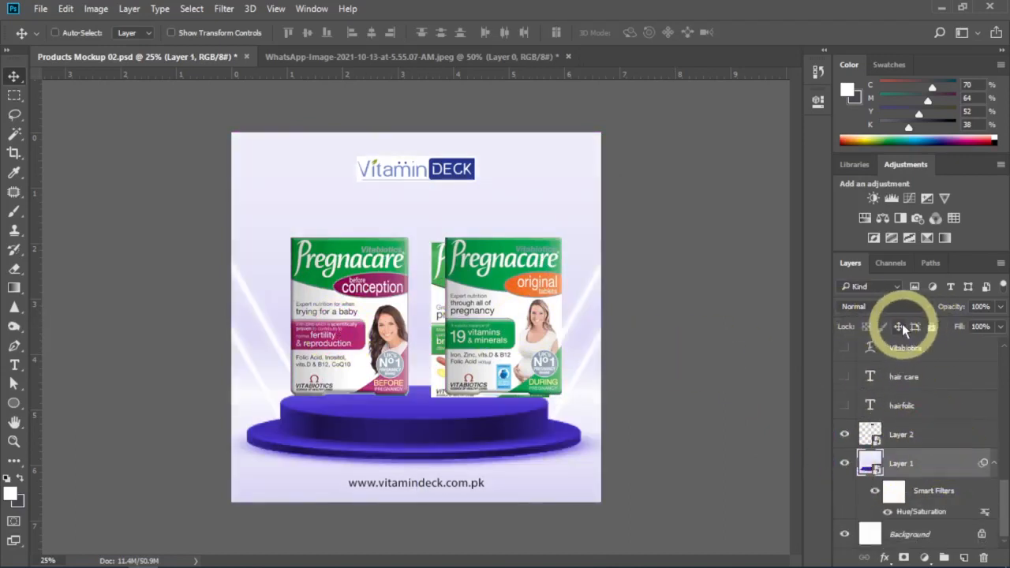
Step: Try to move the before conception box and the locked podium background
{"action": "left_click_drag", "start_coordinate": [387, 333], "coordinate": [430, 336]}
{"action": "key", "text": "ctrl+z"}
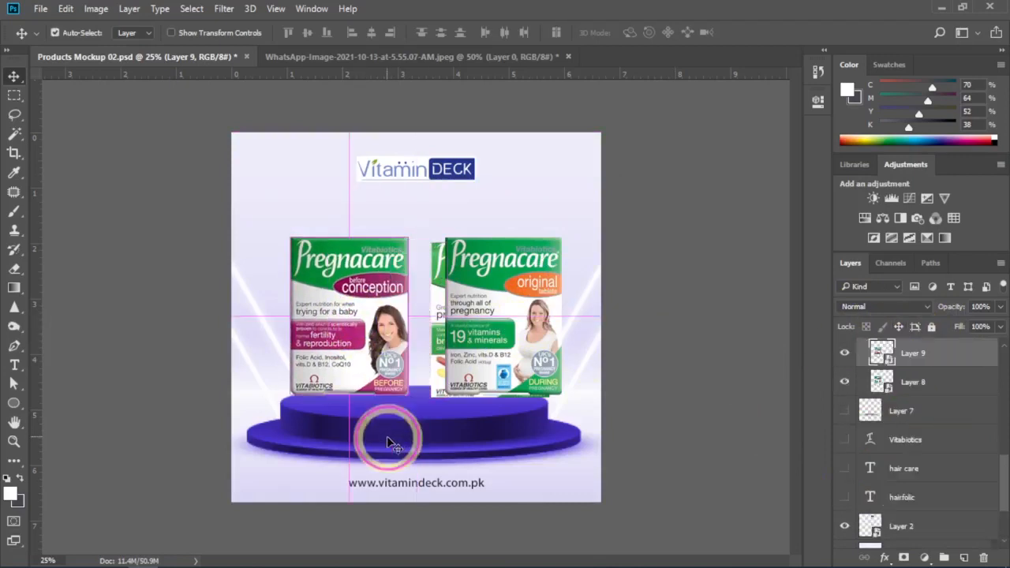
{"action": "left_click_drag", "start_coordinate": [389, 441], "coordinate": [435, 499]}
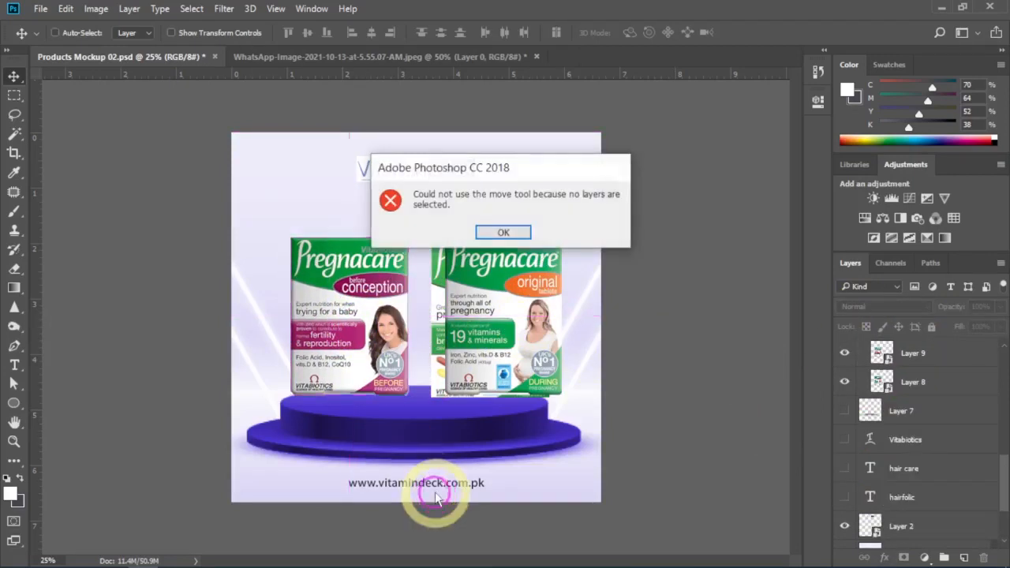
{"action": "left_click", "coordinate": [495, 235]}
Step: Place the before conception box at the podium's left end, with the new mum box partly showing behind it
{"action": "key", "text": "ctrl+space"}
{"action": "left_click", "coordinate": [386, 377], "text": "ctrl"}
{"action": "left_click_drag", "start_coordinate": [345, 288], "coordinate": [292, 299]}
{"action": "left_click_drag", "start_coordinate": [401, 328], "coordinate": [454, 327]}
{"action": "left_click_drag", "start_coordinate": [325, 339], "coordinate": [356, 344]}
Step: Scale Group 1 with all four boxes down to about 82% and move it down onto the podium
{"action": "scroll", "coordinate": [907, 418], "scroll_direction": "down", "scroll_amount": 5}
{"action": "left_click", "coordinate": [909, 483]}
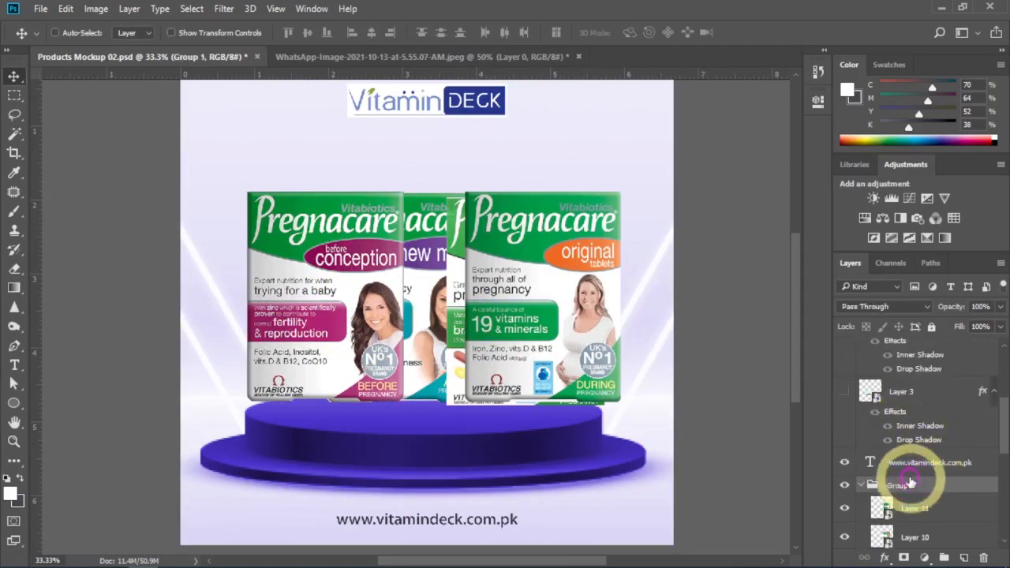
{"action": "key", "text": "ctrl+t"}
{"action": "left_click_drag", "start_coordinate": [622, 191], "coordinate": [596, 221]}
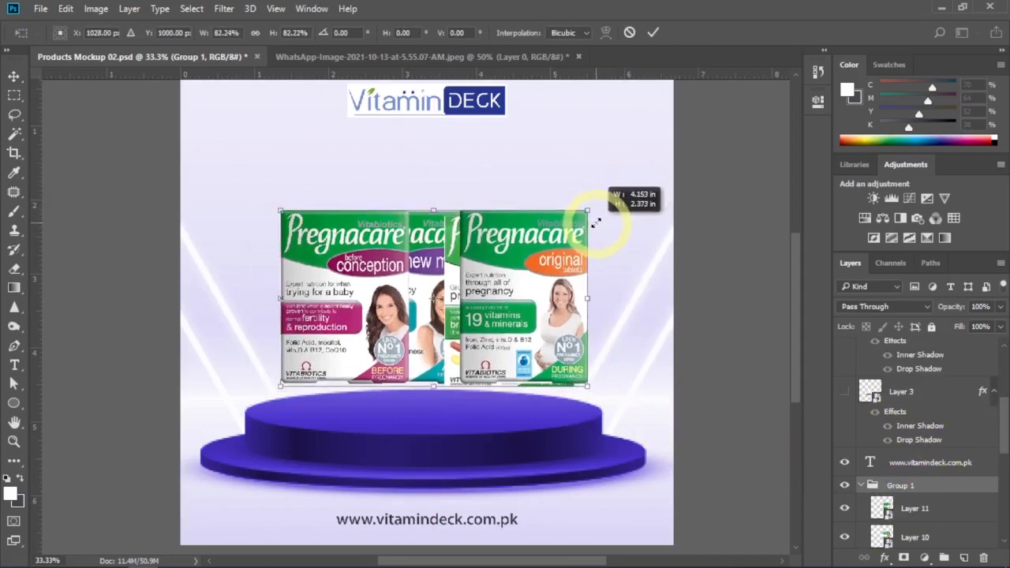
{"action": "double_click", "coordinate": [566, 258]}
{"action": "left_click_drag", "start_coordinate": [526, 310], "coordinate": [502, 334]}
Step: Scale the box group back up to about 108%, roughly 4.50 by 2.57 in
{"action": "key", "text": "ctrl+t"}
{"action": "left_click_drag", "start_coordinate": [567, 237], "coordinate": [593, 228]}
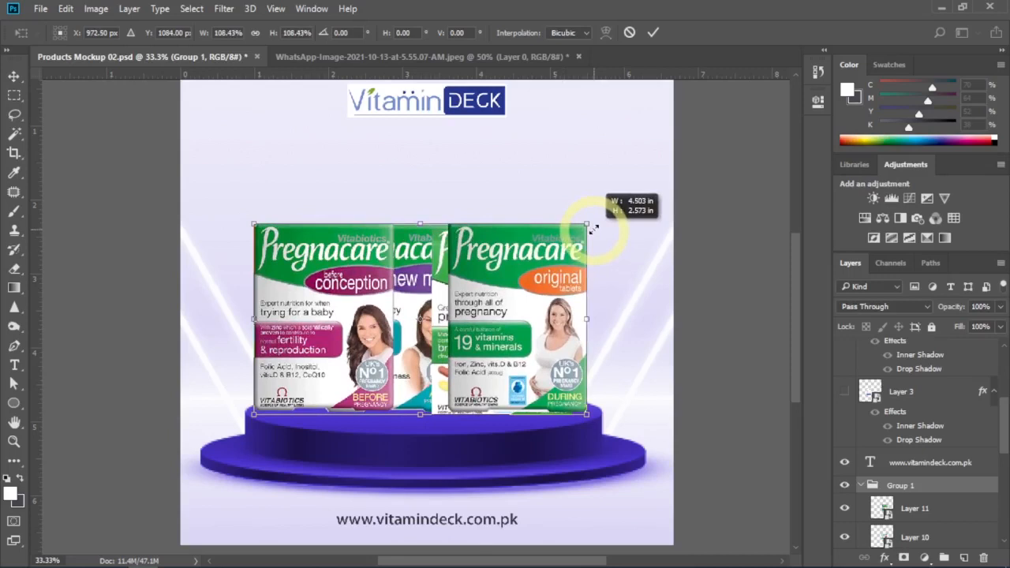
{"action": "double_click", "coordinate": [580, 283]}
Step: Select the four box layers, Layers 8 to 11, and scale them down together from the upper-right corner
{"action": "left_click", "coordinate": [1005, 465]}
{"action": "left_click", "coordinate": [379, 321], "text": "ctrl"}
{"action": "left_click", "coordinate": [439, 323], "text": "alt"}
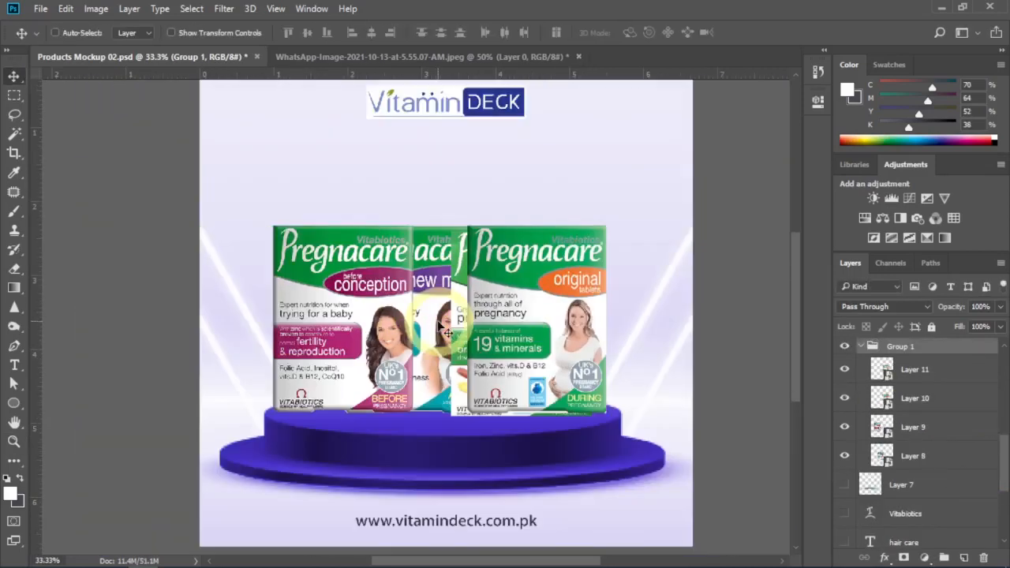
{"action": "left_click", "coordinate": [421, 319], "text": "ctrl+alt"}
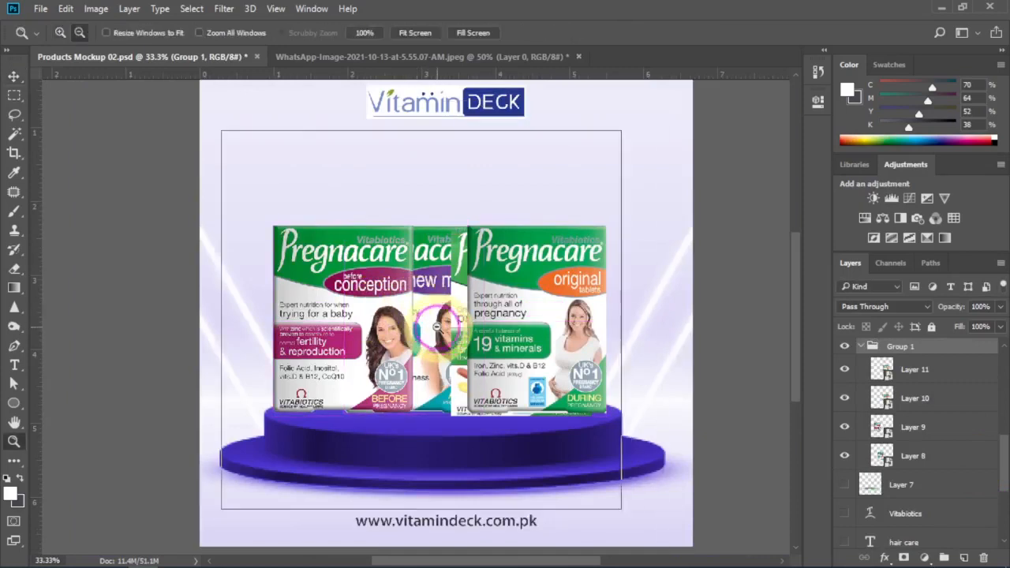
{"action": "left_click", "coordinate": [438, 327], "text": "ctrl"}
{"action": "left_click", "coordinate": [368, 322], "text": "ctrl"}
{"action": "left_click", "coordinate": [404, 330], "text": "ctrl+shift"}
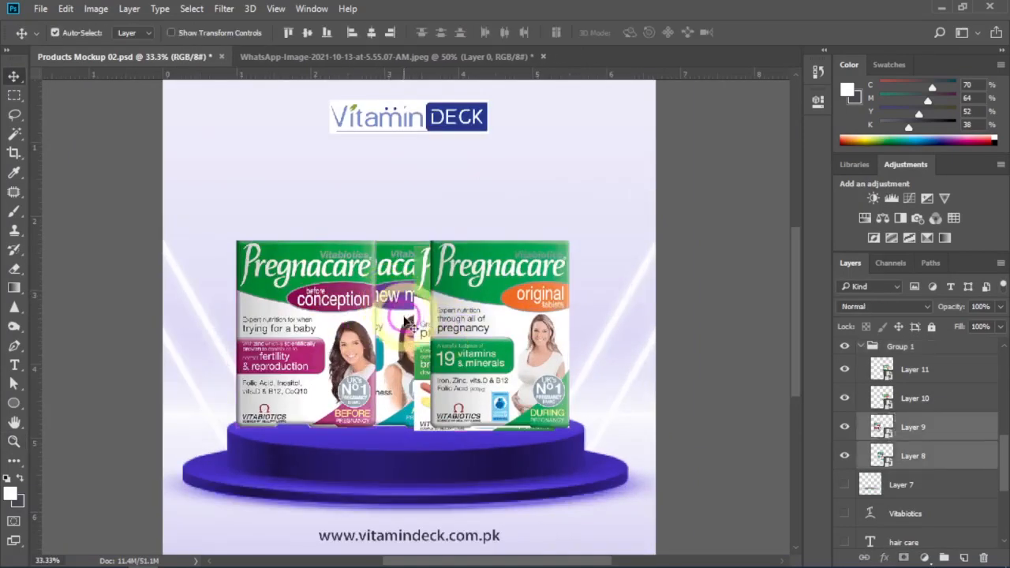
{"action": "left_click", "coordinate": [424, 334], "text": "ctrl+shift"}
{"action": "left_click", "coordinate": [508, 340], "text": "ctrl+shift"}
{"action": "key", "text": "ctrl+t"}
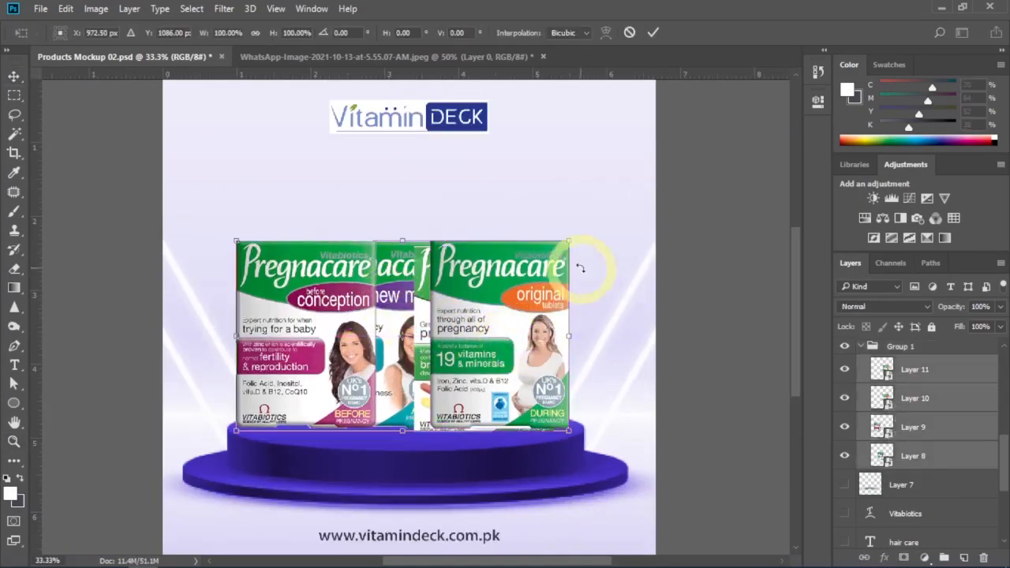
{"action": "left_click_drag", "start_coordinate": [570, 241], "coordinate": [537, 261]}
Step: Spread the shrunken boxes across the podium, moving the original box to its right edge and the plus and new mum boxes right
{"action": "left_click", "coordinate": [915, 427]}
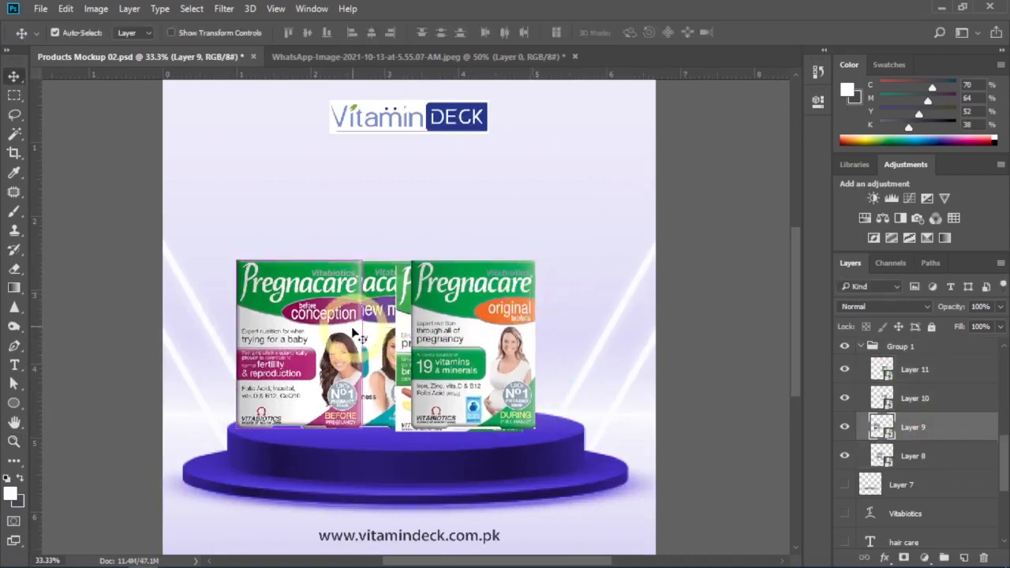
{"action": "left_click_drag", "start_coordinate": [470, 363], "coordinate": [502, 364]}
{"action": "left_click_drag", "start_coordinate": [426, 352], "coordinate": [447, 356]}
{"action": "left_click_drag", "start_coordinate": [510, 387], "coordinate": [528, 386]}
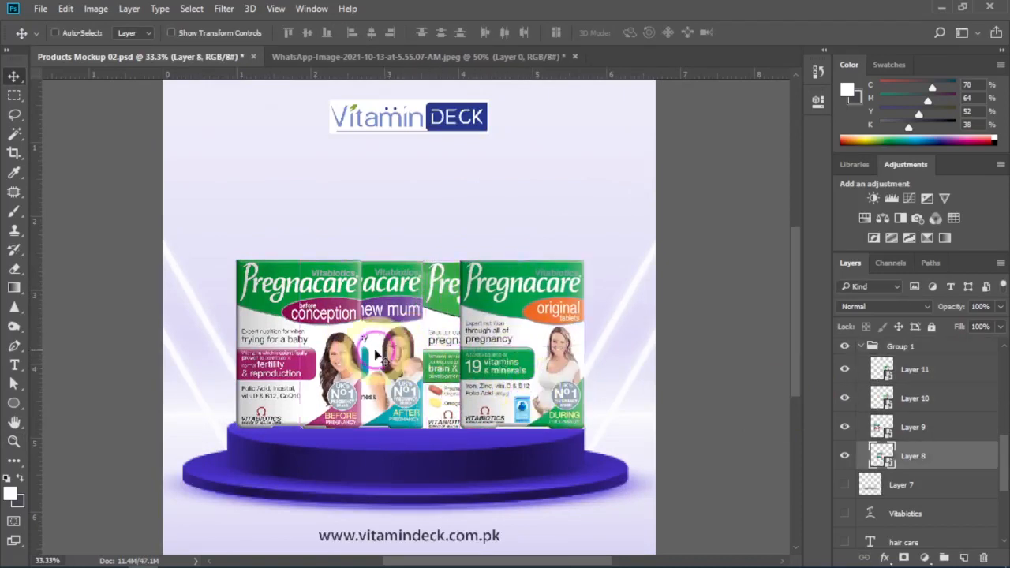
{"action": "left_click", "coordinate": [339, 357]}
Step: Shift the before conception and plus boxes slightly left to even out the row of boxes on the podium
{"action": "left_click", "coordinate": [387, 359], "text": "alt"}
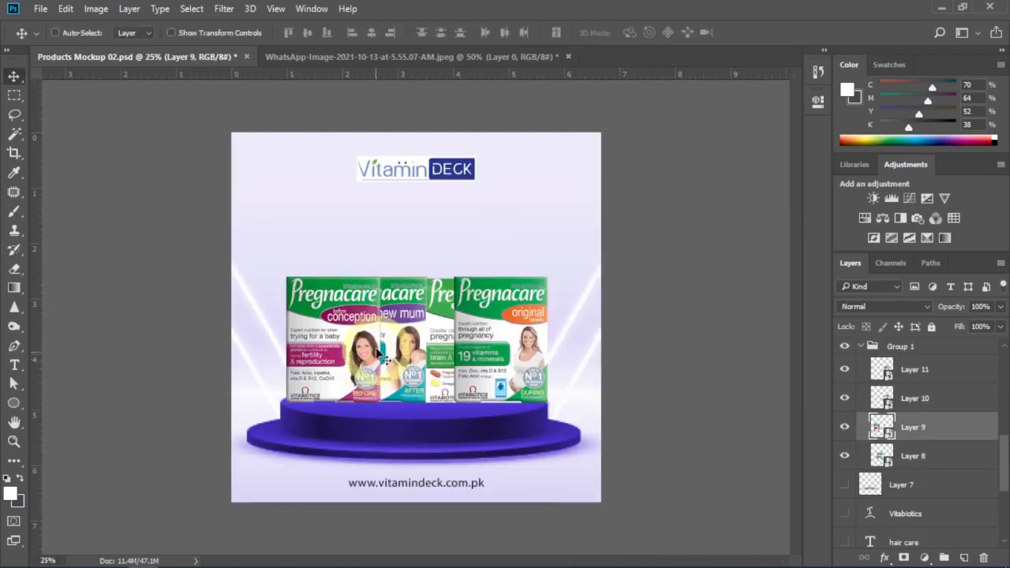
{"action": "left_click", "coordinate": [384, 353], "text": "ctrl"}
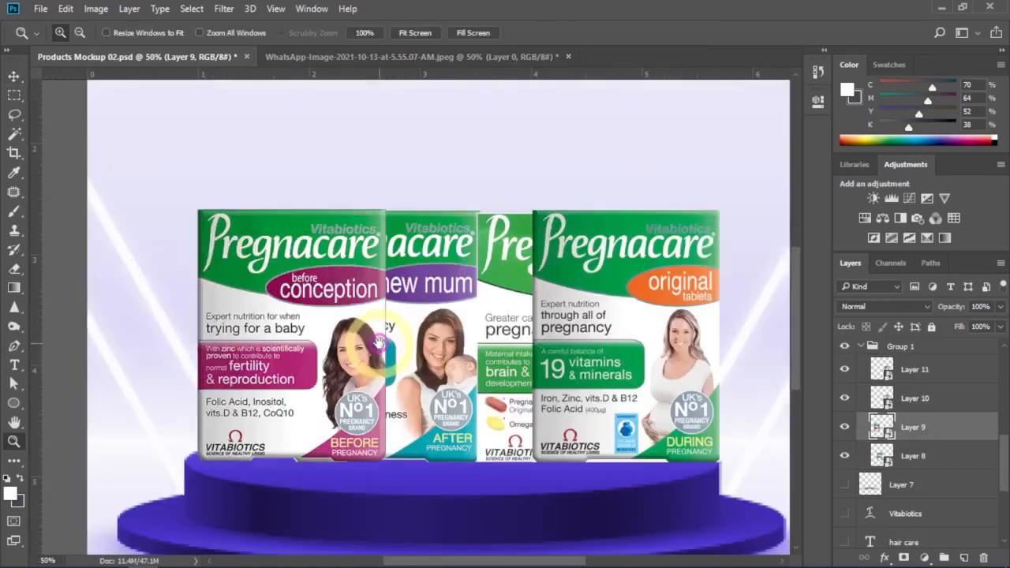
{"action": "left_click_drag", "start_coordinate": [343, 255], "coordinate": [336, 254]}
{"action": "left_click", "coordinate": [431, 289], "text": "ctrl"}
{"action": "left_click_drag", "start_coordinate": [460, 293], "coordinate": [402, 310]}
Step: Send the plus box's layer below the before conception layer and raise the plus and new mum boxes behind the front pair
{"action": "left_click", "coordinate": [410, 306], "text": "ctrl"}
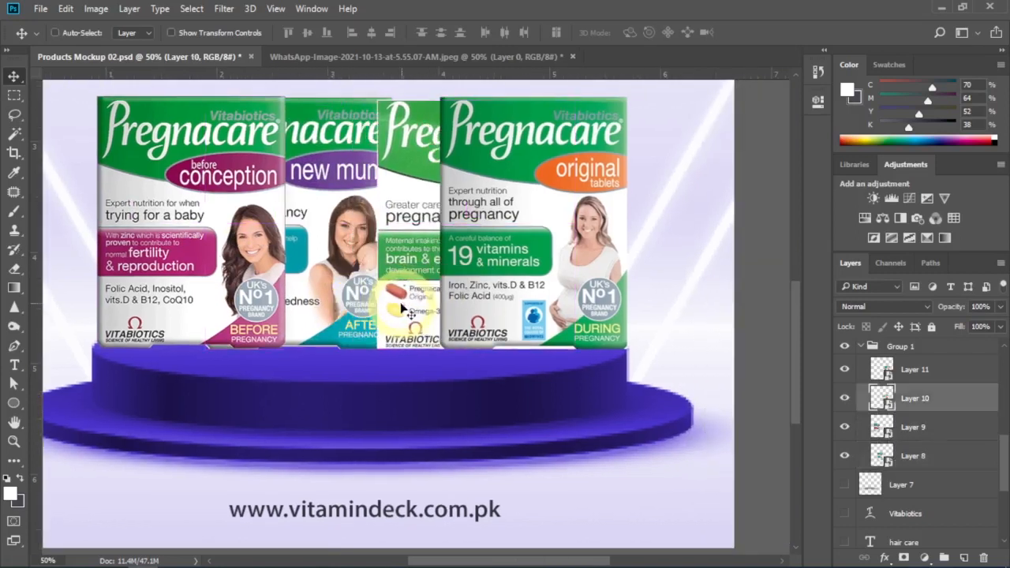
{"action": "key", "text": "ctrl+bracketleft"}
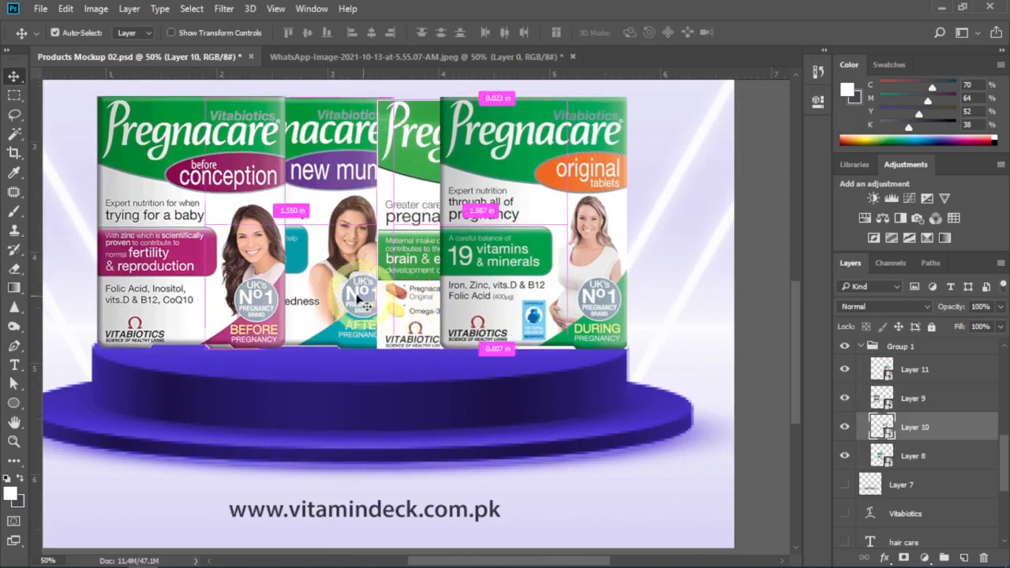
{"action": "left_click", "coordinate": [365, 297], "text": "ctrl"}
{"action": "mouse_move", "coordinate": [389, 312]}
{"action": "left_mouse_down"}
{"action": "mouse_move", "coordinate": [388, 278]}
{"action": "mouse_move", "coordinate": [383, 294]}
{"action": "left_mouse_up"}
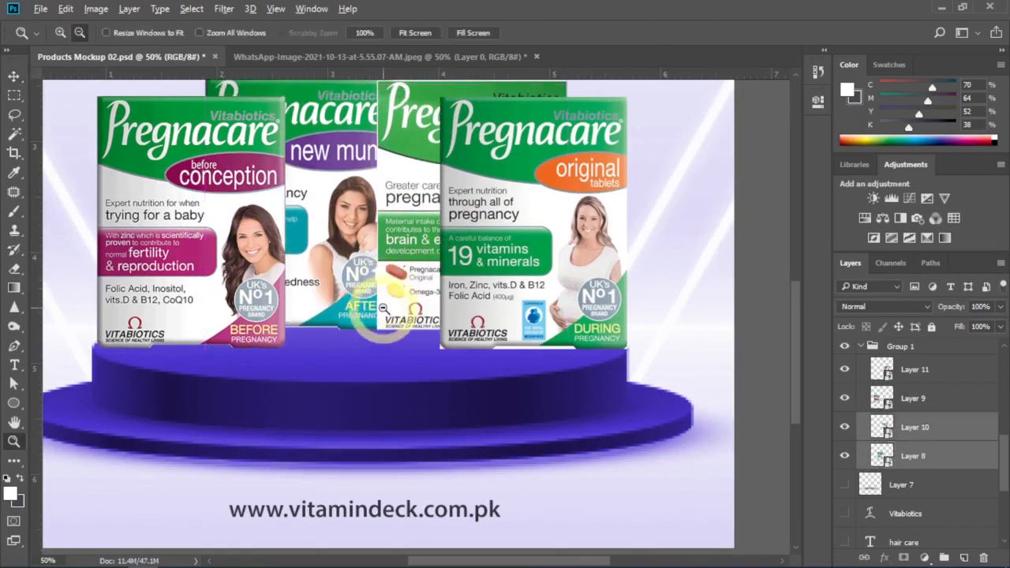
{"action": "left_click", "coordinate": [384, 308], "text": "alt"}
{"action": "left_click", "coordinate": [405, 250], "text": "ctrl"}
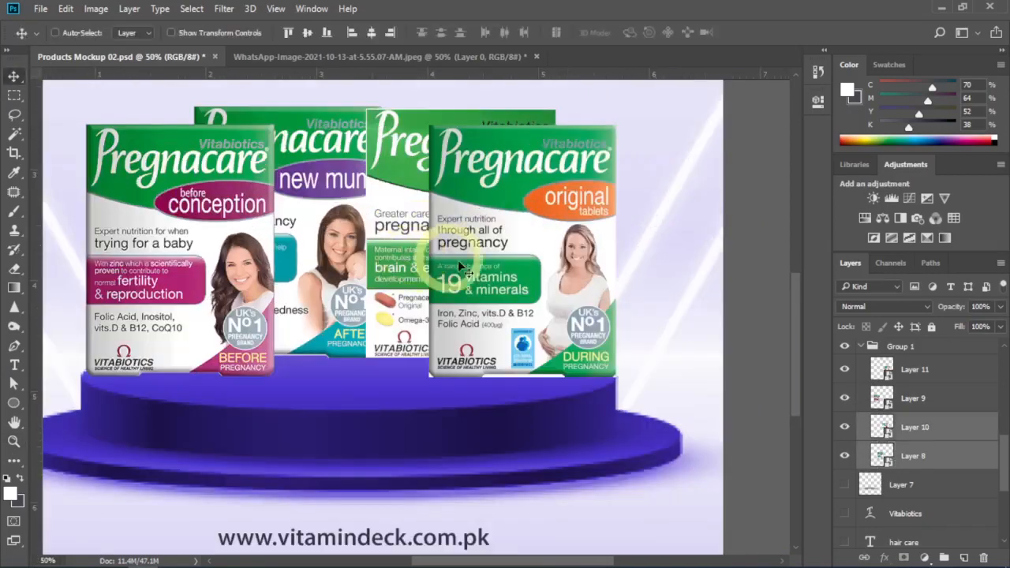
Step: Shift the original box slightly left and send the plus box's layer below the new mum layer
{"action": "left_click", "coordinate": [497, 296], "text": "ctrl"}
{"action": "left_click_drag", "start_coordinate": [495, 296], "coordinate": [483, 296]}
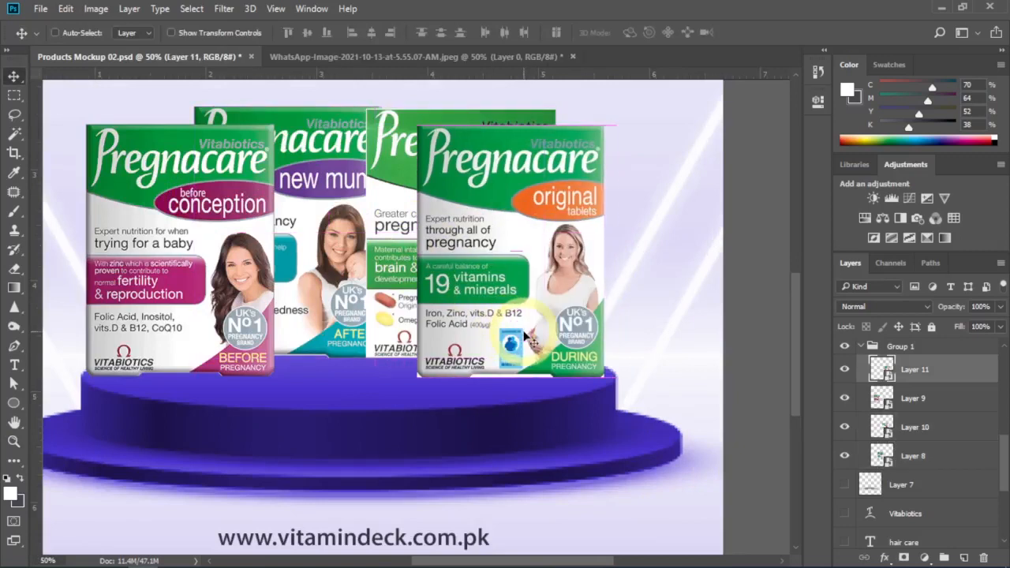
{"action": "left_click", "coordinate": [337, 259], "text": "ctrl"}
{"action": "left_click", "coordinate": [383, 264], "text": "ctrl"}
{"action": "left_click_drag", "start_coordinate": [383, 263], "coordinate": [390, 300]}
{"action": "key", "text": "ctrl+z"}
{"action": "key", "text": "ctrl+["}
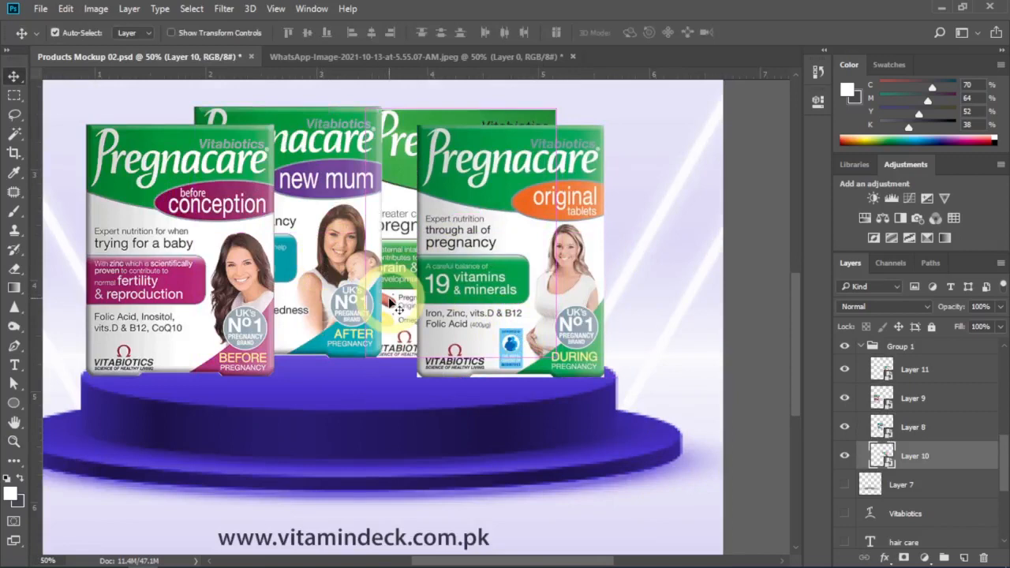
Step: Outline the white strip in the original box's bottom notch with a closed Pen tool path
{"action": "left_click", "coordinate": [544, 379], "text": "ctrl"}
{"action": "key", "text": "z"}
{"action": "left_click", "coordinate": [490, 374]}
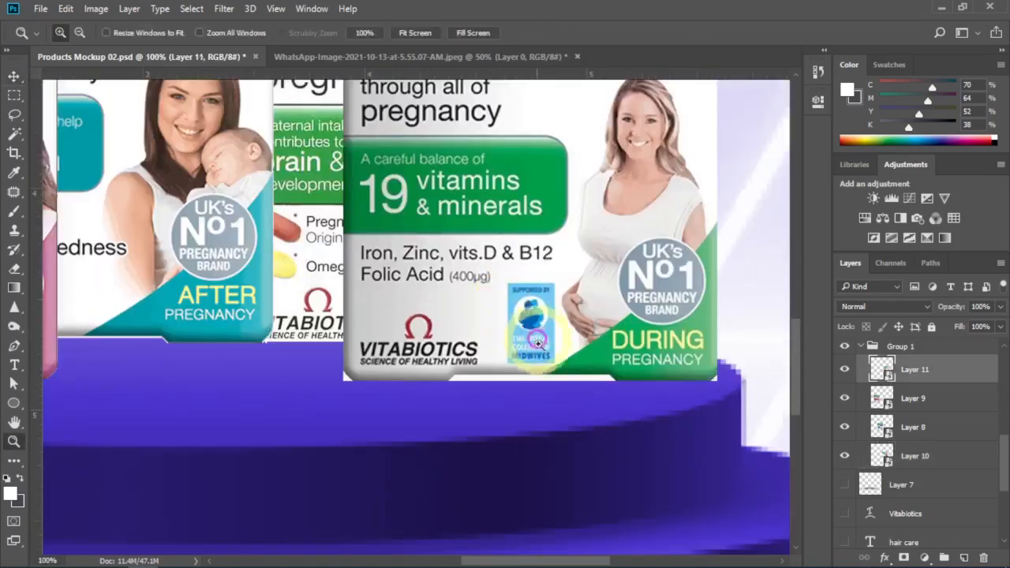
{"action": "left_click", "coordinate": [537, 341]}
{"action": "left_click", "coordinate": [557, 379]}
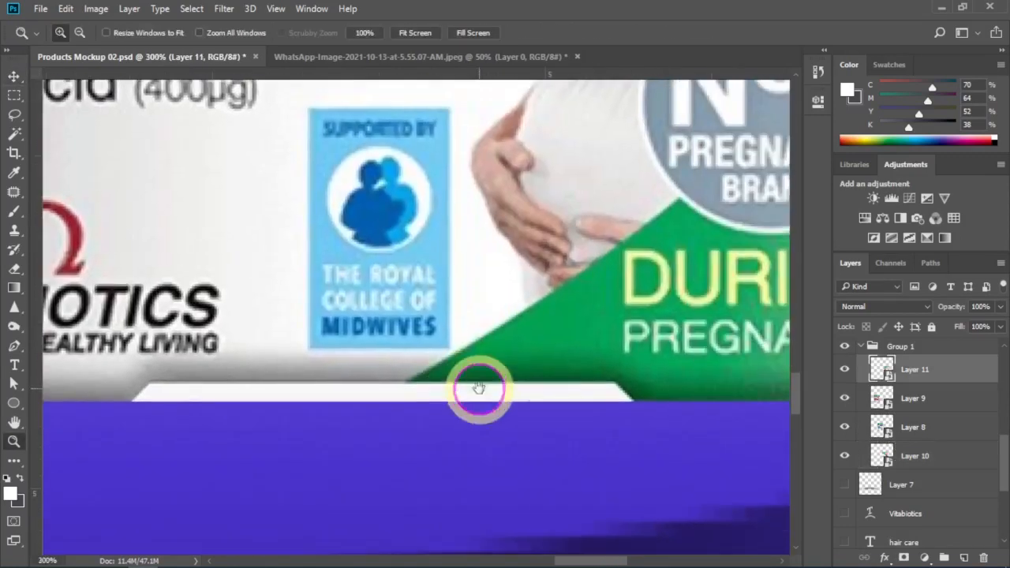
{"action": "key", "text": "p"}
{"action": "left_click", "coordinate": [618, 392]}
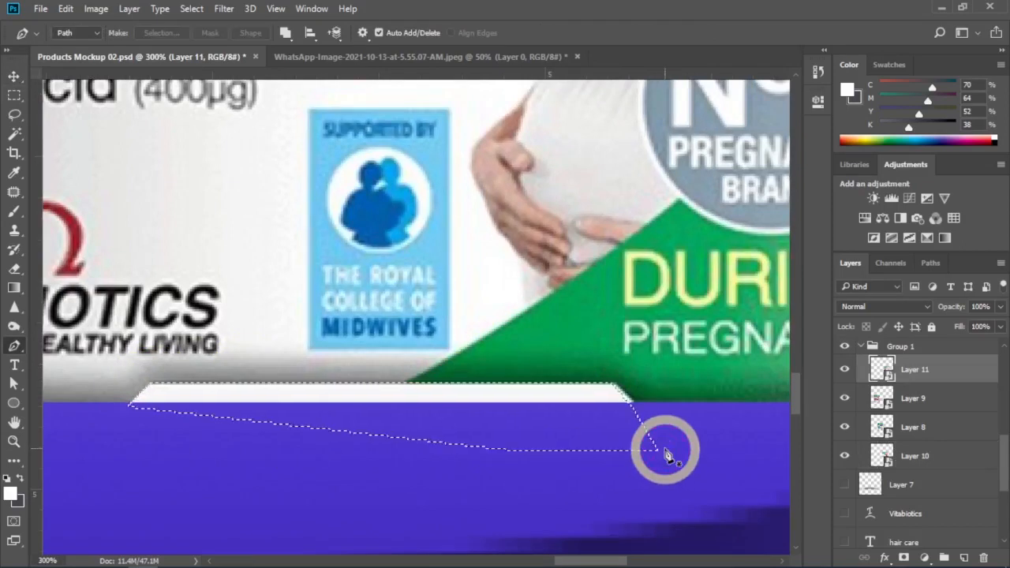
Step: Turn the outline into a selection, rasterize Layer 11 and delete the white strip from the original box's bottom notch
{"action": "key", "text": "Delete"}
{"action": "key", "text": "Return"}
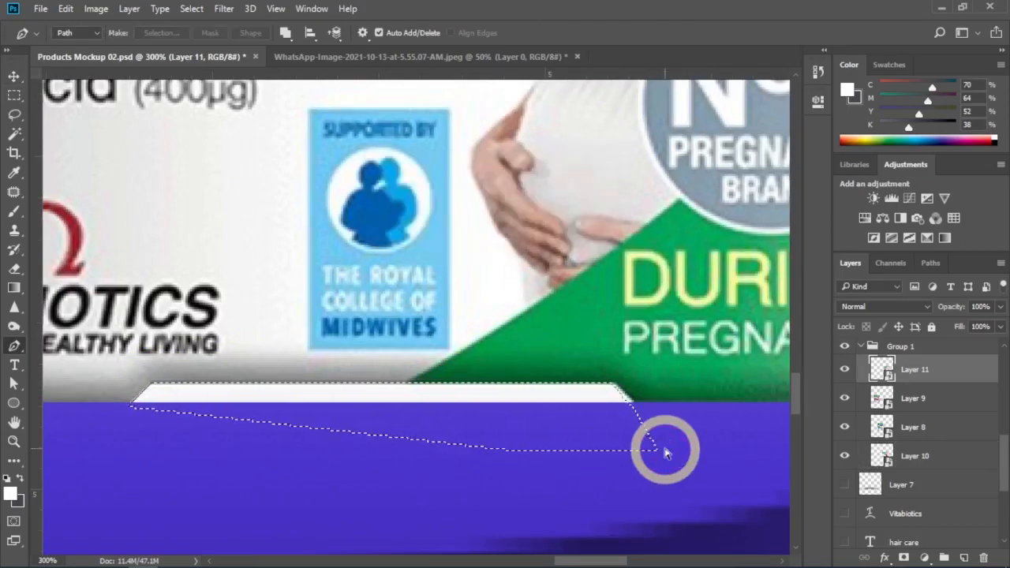
{"action": "key", "text": "Delete"}
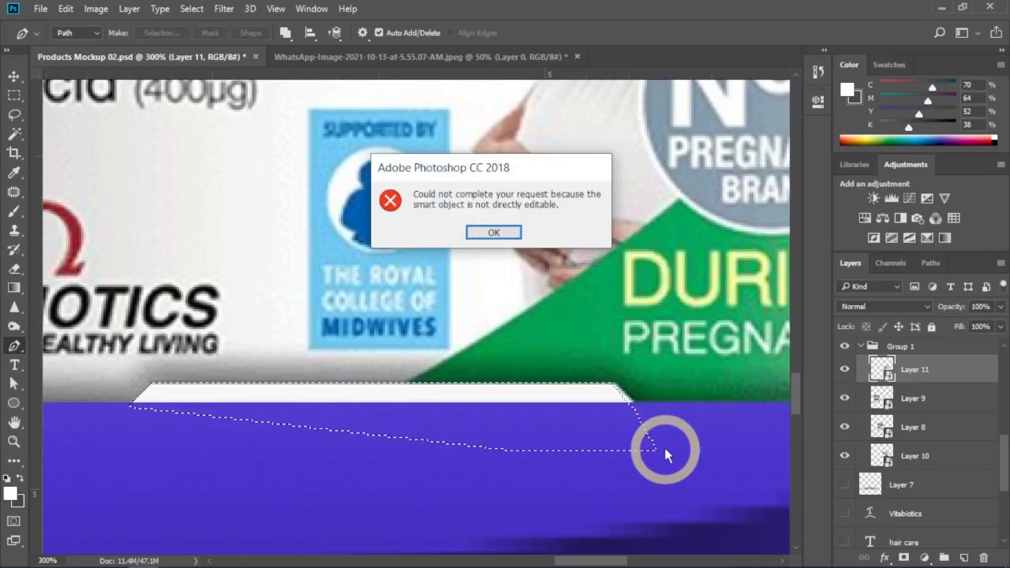
{"action": "key", "text": "Return"}
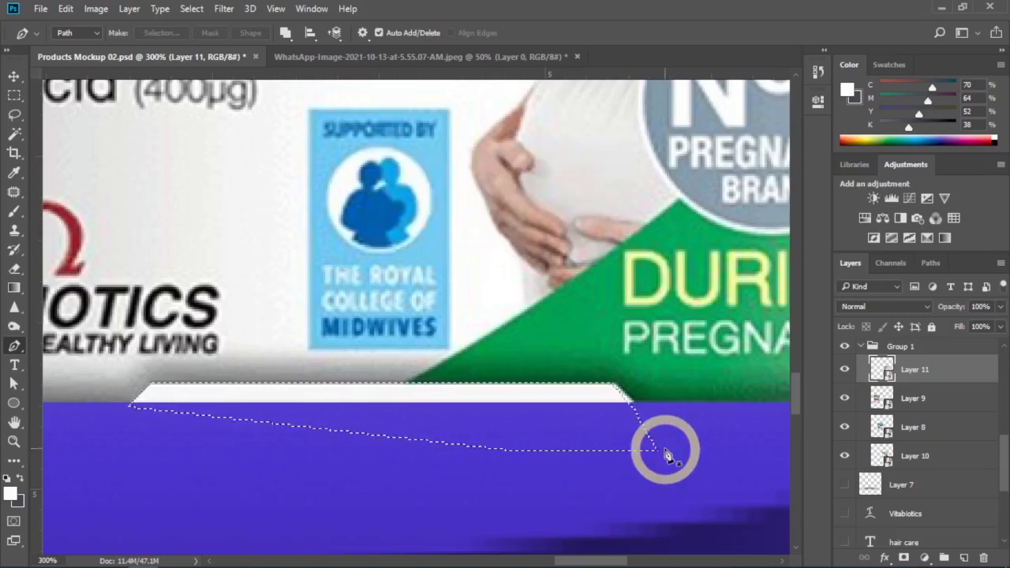
{"action": "right_click", "coordinate": [946, 373]}
{"action": "left_click", "coordinate": [946, 373]}
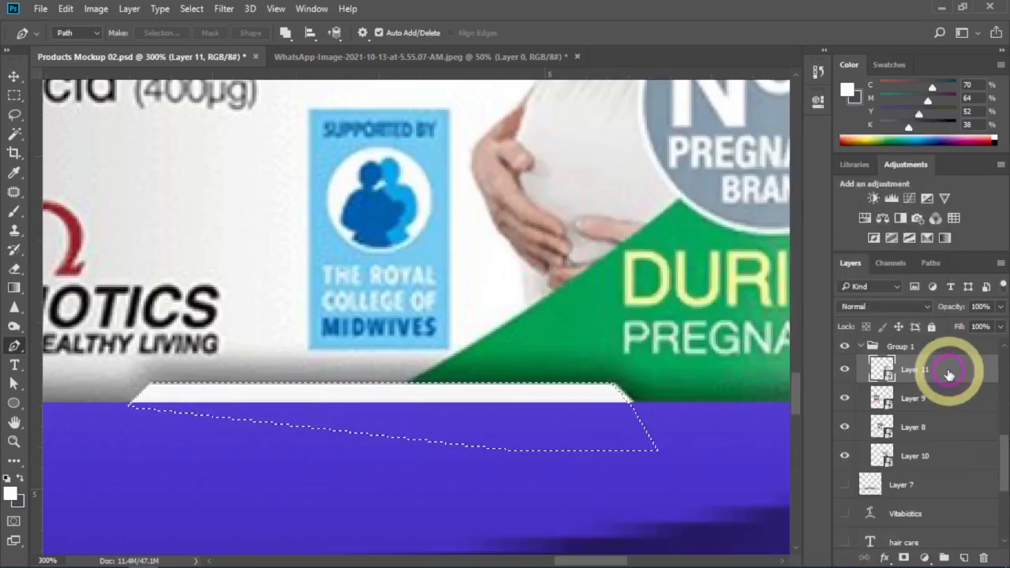
{"action": "right_click", "coordinate": [949, 374]}
{"action": "left_click", "coordinate": [667, 420]}
{"action": "key", "text": "Delete"}
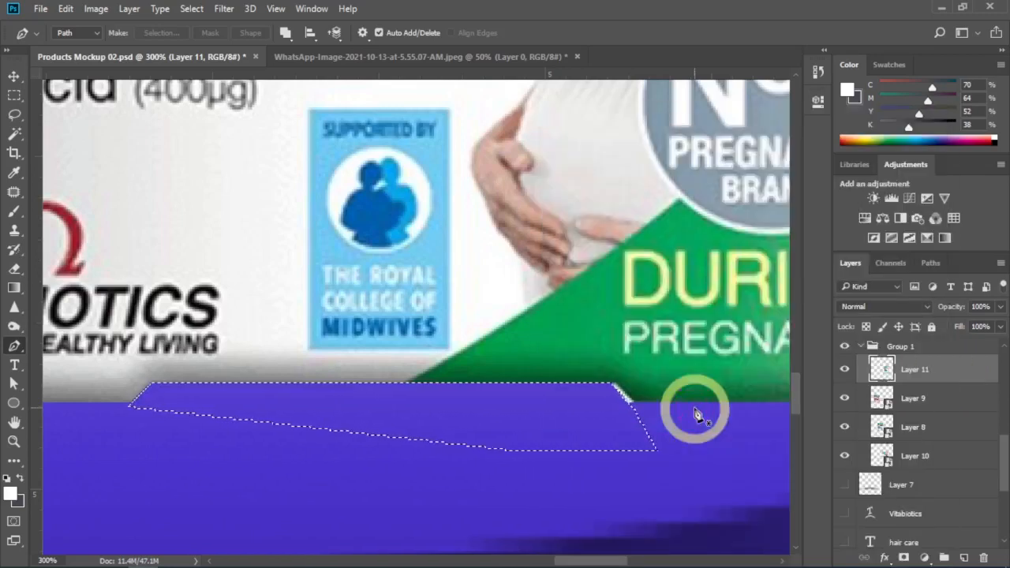
{"action": "key", "text": "ctrl+d"}
Step: Cut away the white remnant at the original box's lower-right corner using a Pen path selection
{"action": "key", "text": "z"}
{"action": "left_click", "coordinate": [595, 419], "text": "alt"}
{"action": "left_click", "coordinate": [607, 430], "text": "alt"}
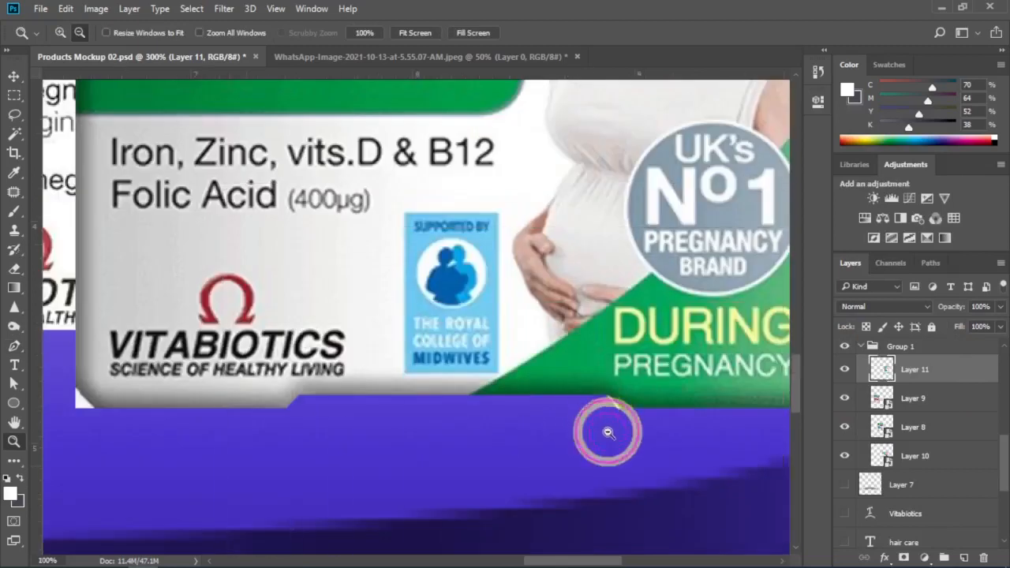
{"action": "left_click", "coordinate": [616, 442], "text": "alt"}
{"action": "left_click_drag", "start_coordinate": [594, 370], "coordinate": [695, 440]}
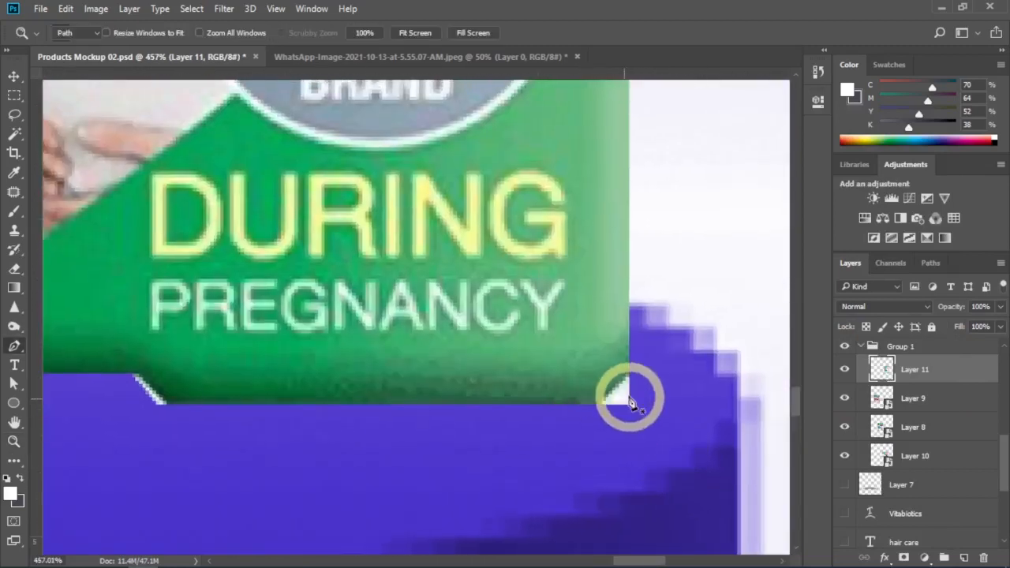
{"action": "left_click_drag", "start_coordinate": [641, 356], "coordinate": [643, 432]}
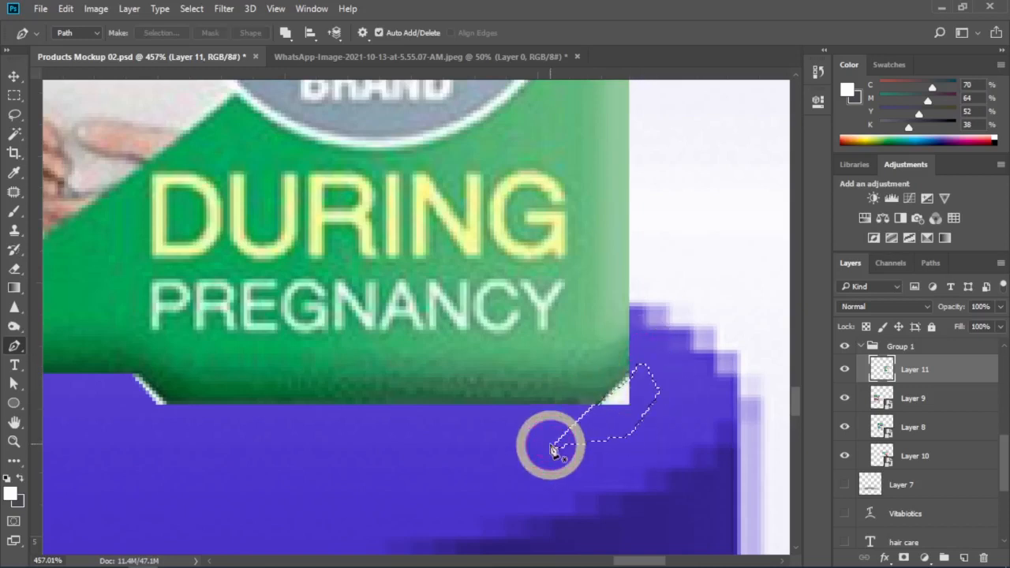
Step: Trim the white sliver along the slanted right end of the original box's bottom notch with a Pen selection
{"action": "scroll", "coordinate": [551, 448], "scroll_direction": "left", "scroll_amount": 5}
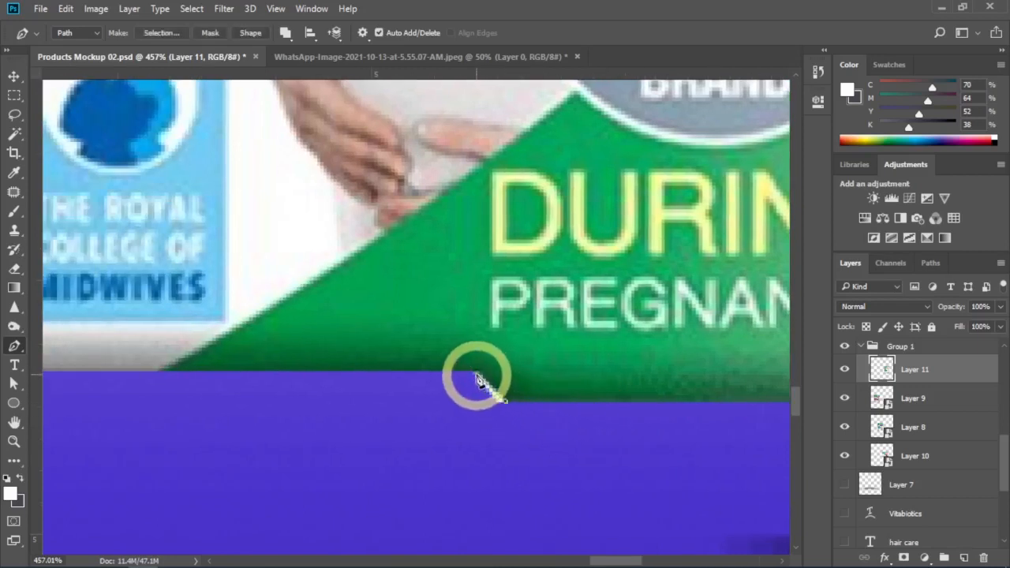
{"action": "left_click", "coordinate": [479, 414]}
{"action": "left_click", "coordinate": [516, 438]}
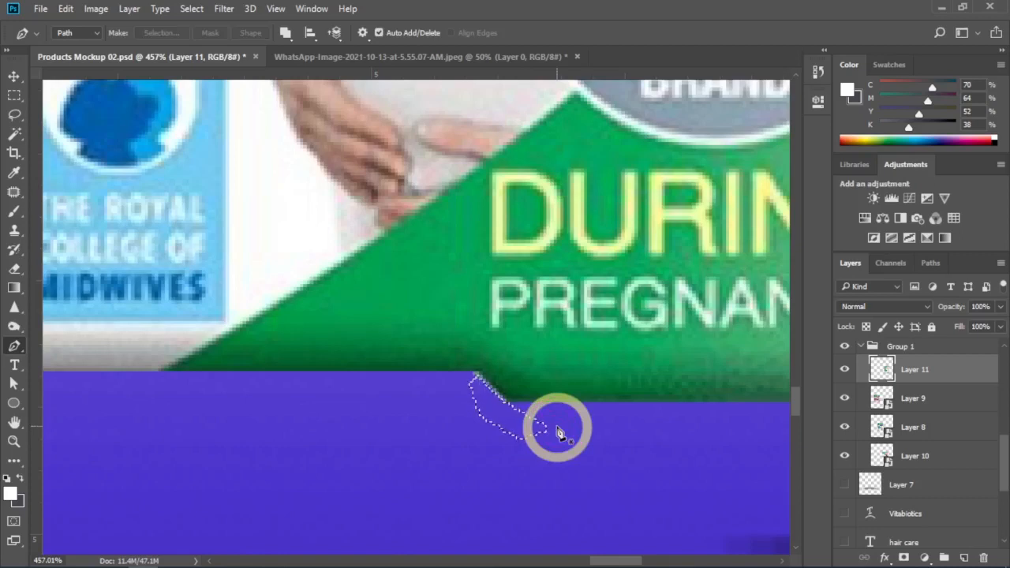
Step: Remove the white remnant at the original box's lower-left corner with a Pen selection, leaving nothing selected
{"action": "scroll", "coordinate": [525, 428], "scroll_direction": "left", "scroll_amount": 13}
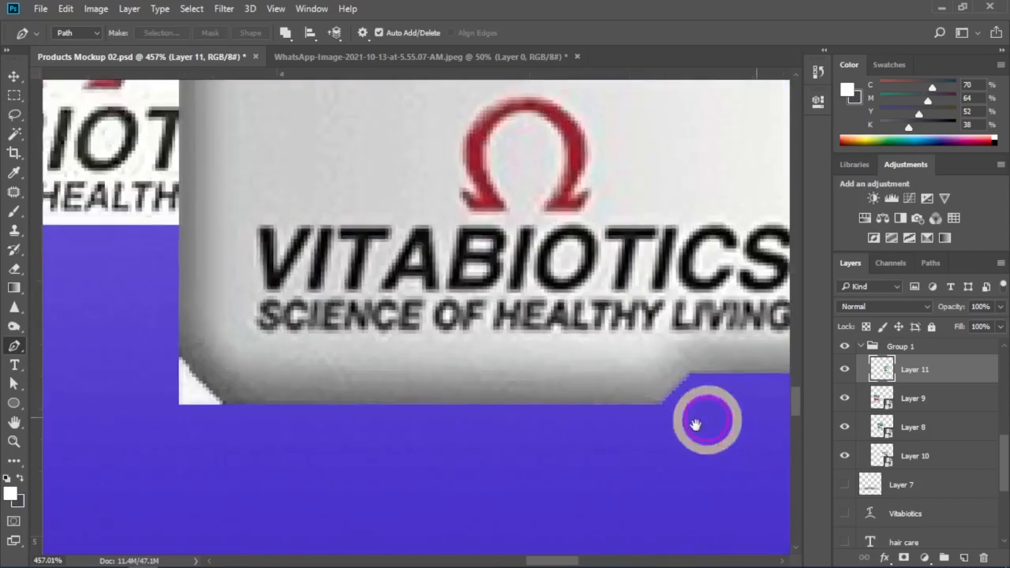
{"action": "left_click", "coordinate": [456, 416]}
{"action": "left_click", "coordinate": [398, 347]}
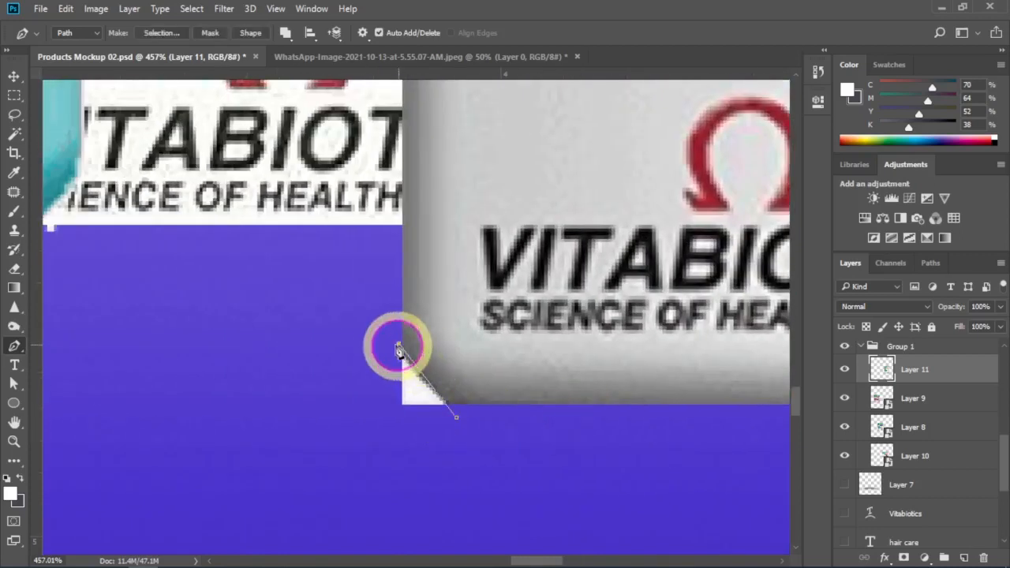
{"action": "key", "text": "ctrl+Return"}
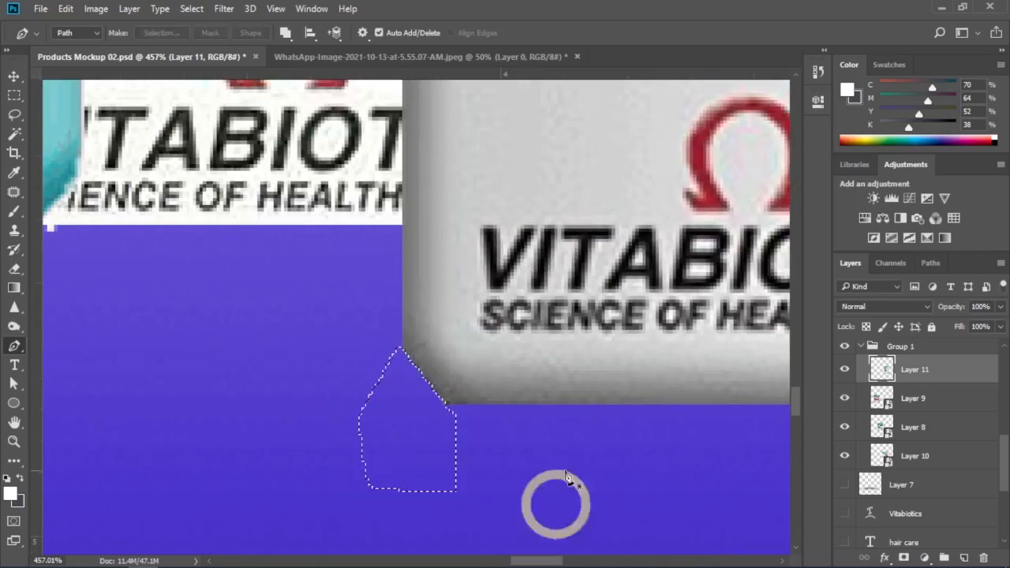
{"action": "key", "text": "ctrl+d"}
{"action": "key", "text": "z"}
{"action": "left_click", "coordinate": [556, 444], "text": "alt"}
{"action": "left_click", "coordinate": [574, 447], "text": "alt"}
{"action": "left_click", "coordinate": [574, 447], "text": "alt"}
{"action": "left_click", "coordinate": [575, 449], "text": "alt"}
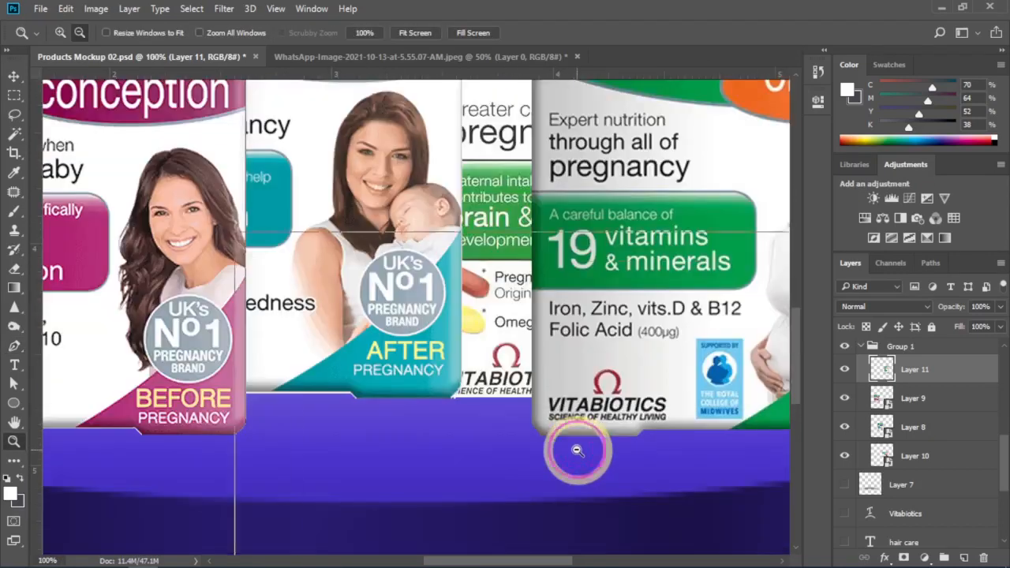
{"action": "left_click", "coordinate": [576, 450], "text": "alt"}
{"action": "left_click", "coordinate": [577, 450], "text": "alt"}
Step: Try shifting the new mum box right behind the original box and undo the move
{"action": "key", "text": "v"}
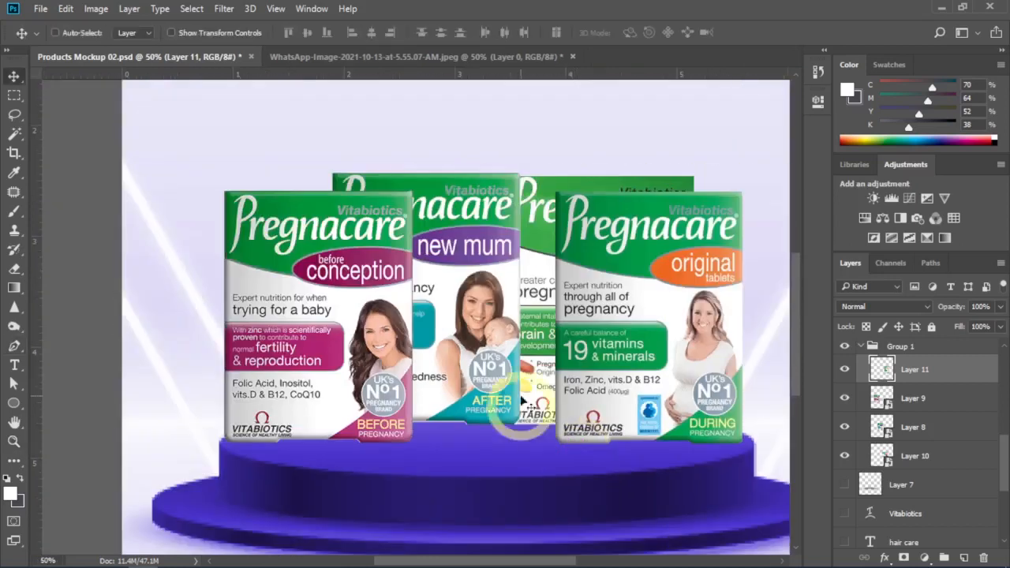
{"action": "left_click", "coordinate": [491, 383], "text": "ctrl"}
{"action": "left_click_drag", "start_coordinate": [491, 382], "coordinate": [524, 403]}
{"action": "key", "text": "z"}
{"action": "left_click", "coordinate": [487, 427]}
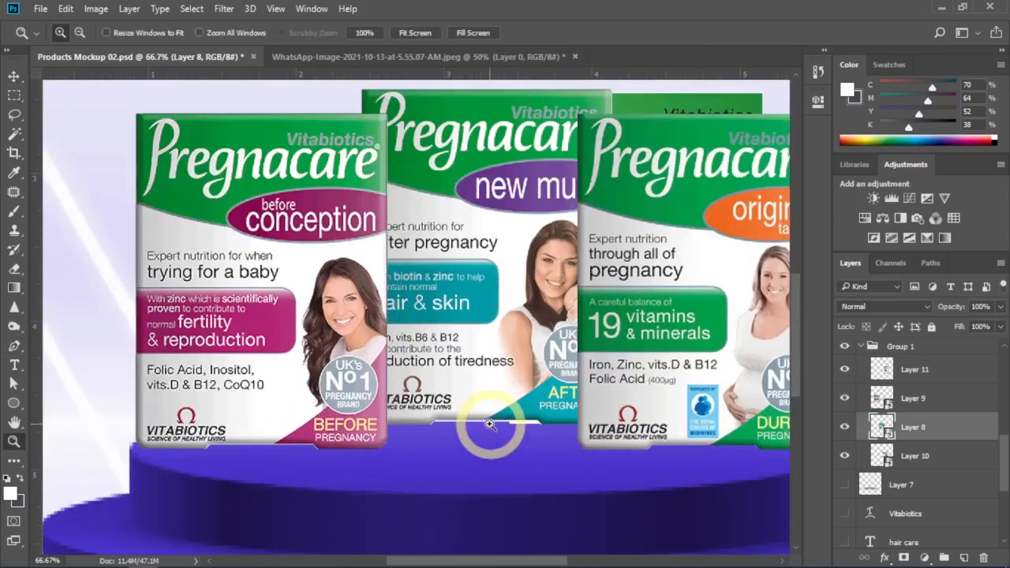
{"action": "key", "text": "ctrl+z"}
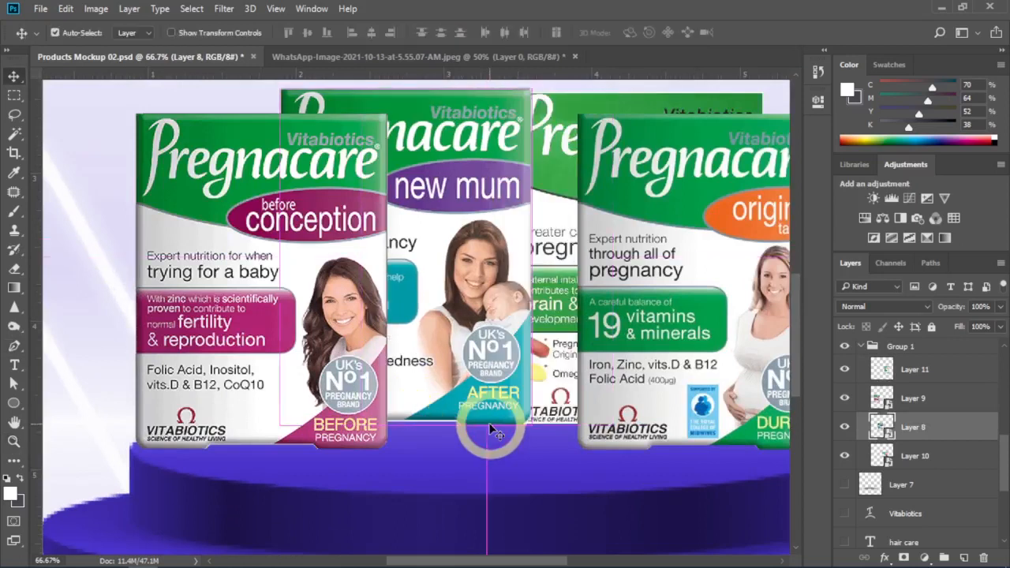
Step: Move the new mum box right until its right side meets the original box's left edge
{"action": "left_click", "coordinate": [432, 411]}
{"action": "left_click", "coordinate": [444, 419]}
{"action": "key", "text": "v"}
{"action": "left_click_drag", "start_coordinate": [465, 401], "coordinate": [605, 389]}
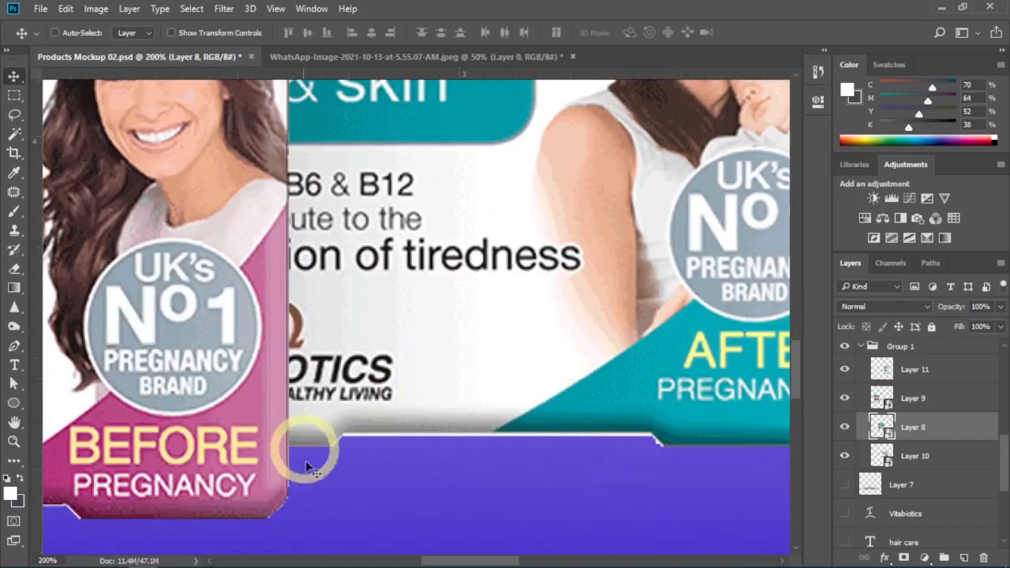
Step: Trace the white strip in the new mum box's bottom notch with a Pen tool path extending onto the podium
{"action": "left_click", "coordinate": [674, 451]}
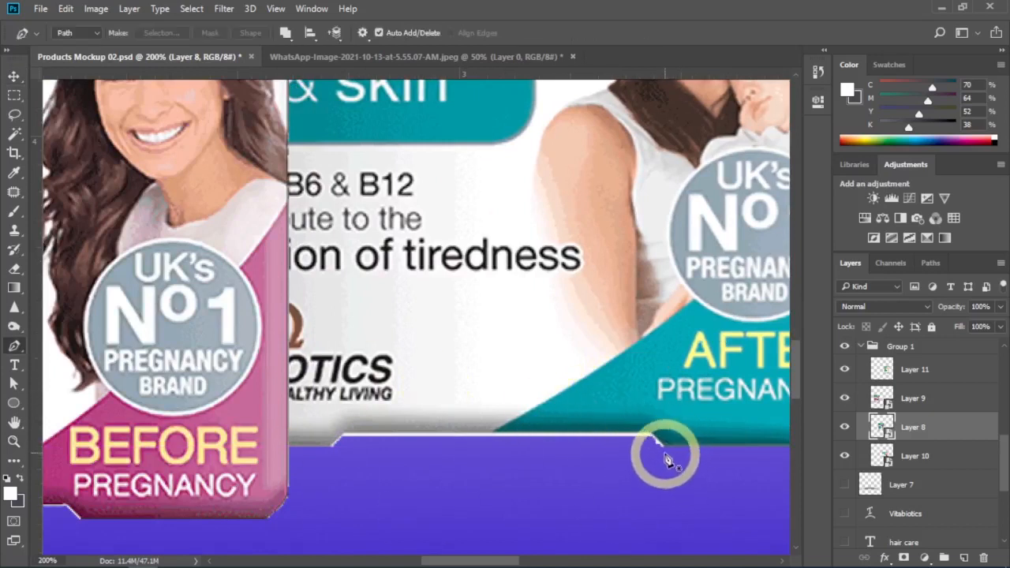
{"action": "left_click", "coordinate": [652, 440]}
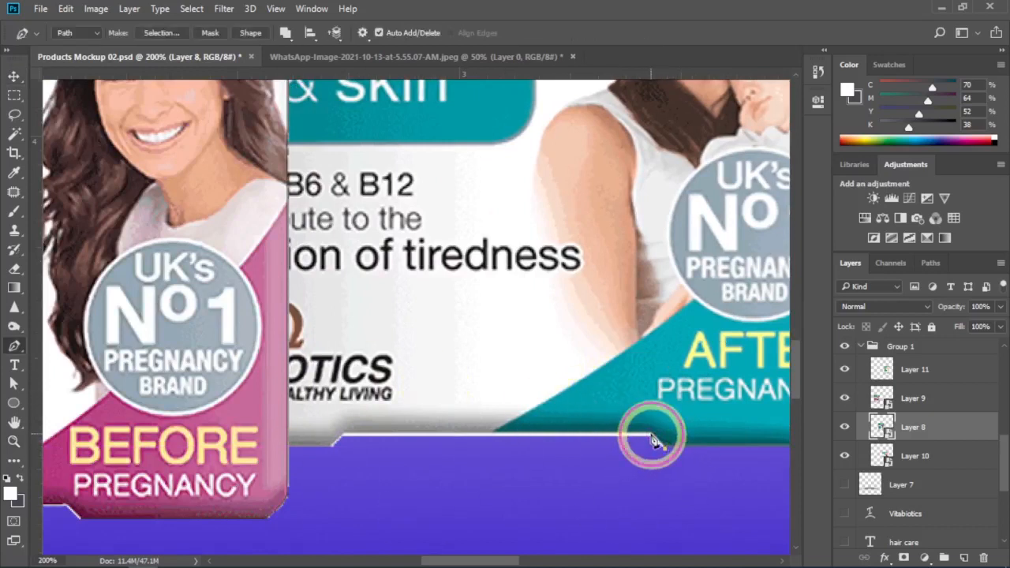
{"action": "left_click", "coordinate": [331, 451]}
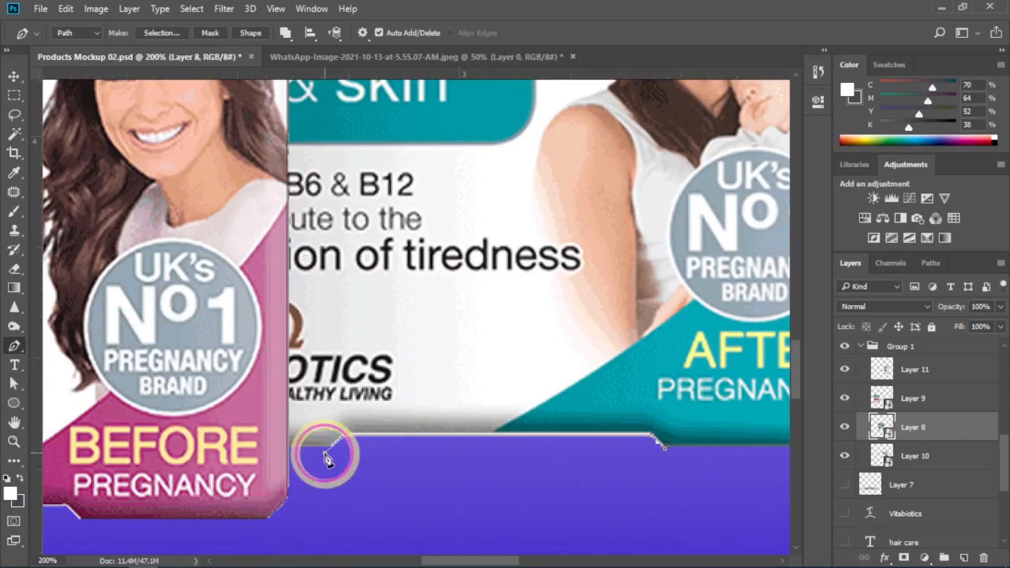
{"action": "key", "text": "ctrl+z"}
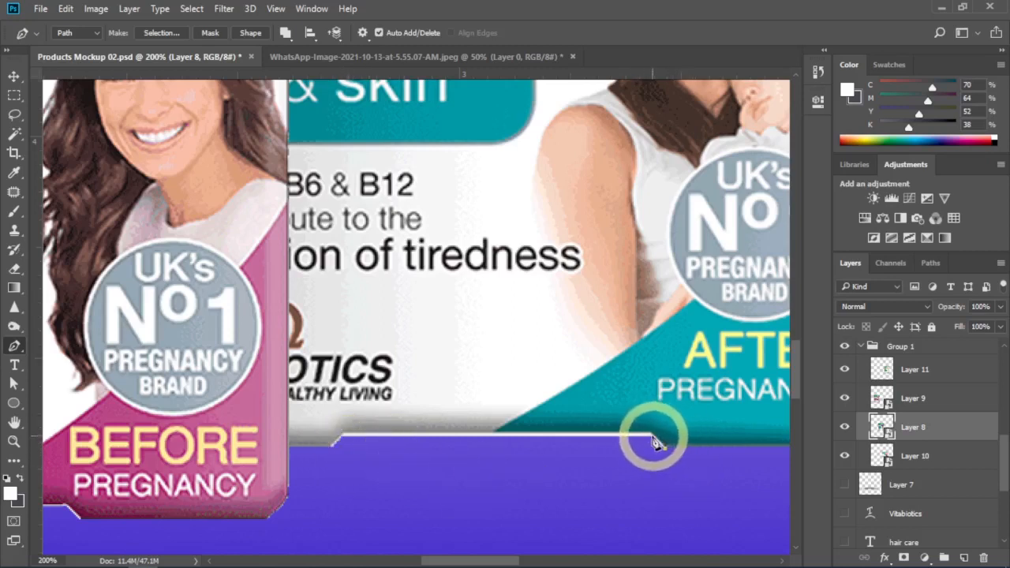
{"action": "left_click", "coordinate": [653, 439]}
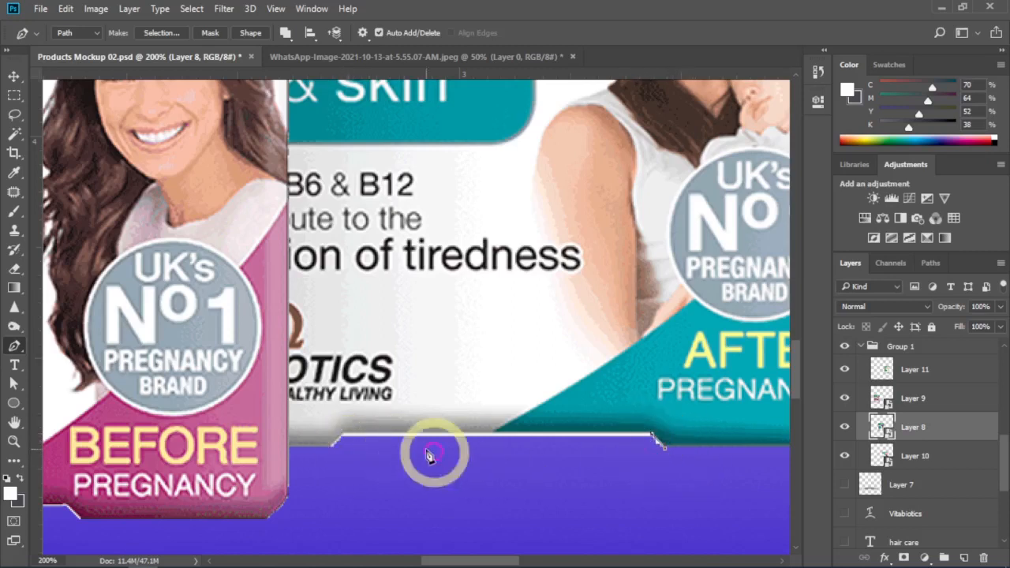
{"action": "left_click", "coordinate": [329, 448]}
{"action": "left_click", "coordinate": [503, 491]}
{"action": "left_click", "coordinate": [623, 495]}
{"action": "left_click", "coordinate": [707, 490]}
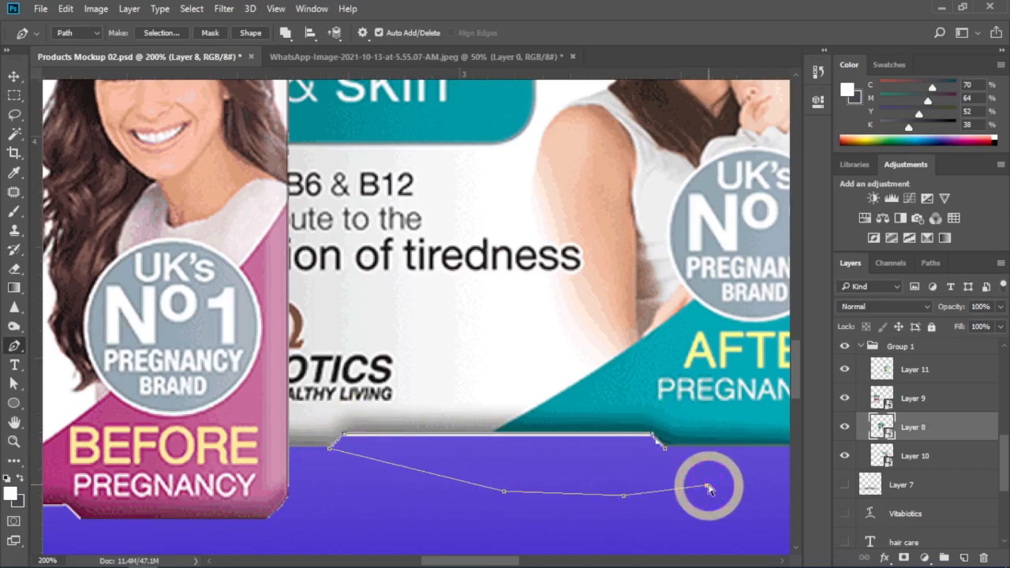
Step: Turn the path into a selection, rasterize Layer 8 and delete the white strip from the new mum box's notch
{"action": "key", "text": "Delete"}
{"action": "key", "text": "Return"}
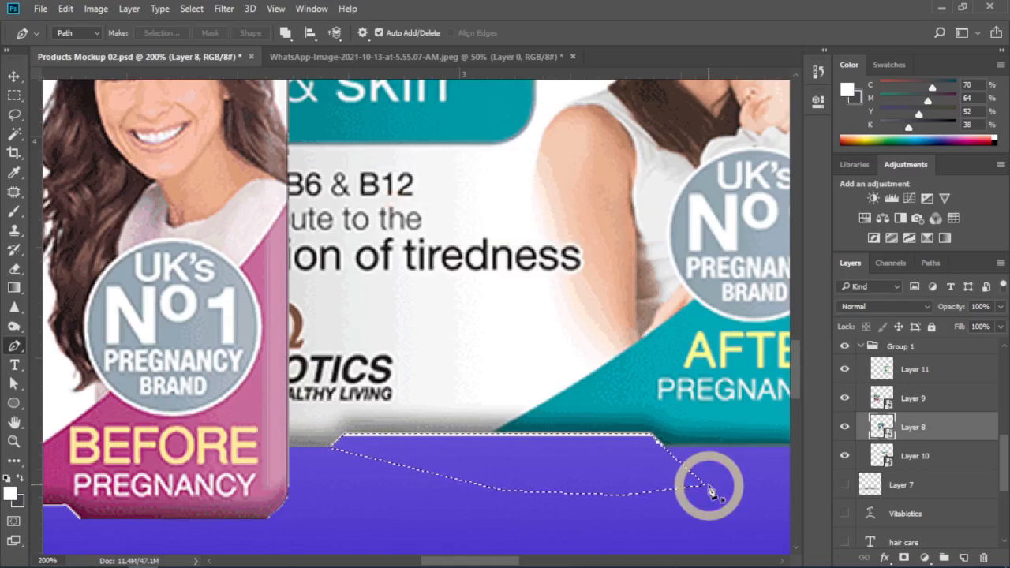
{"action": "key", "text": "Delete"}
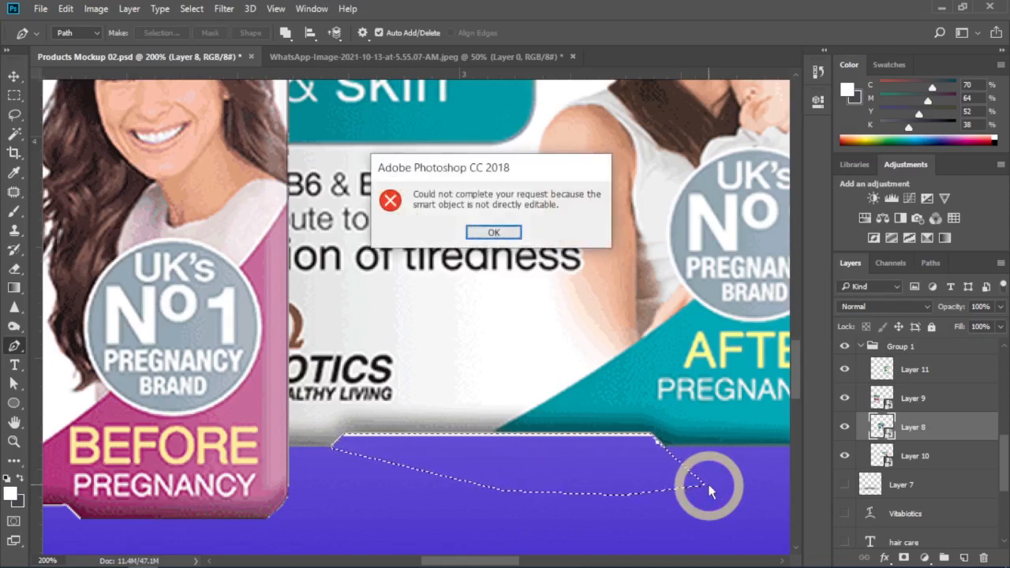
{"action": "key", "text": "Return"}
{"action": "right_click", "coordinate": [908, 424]}
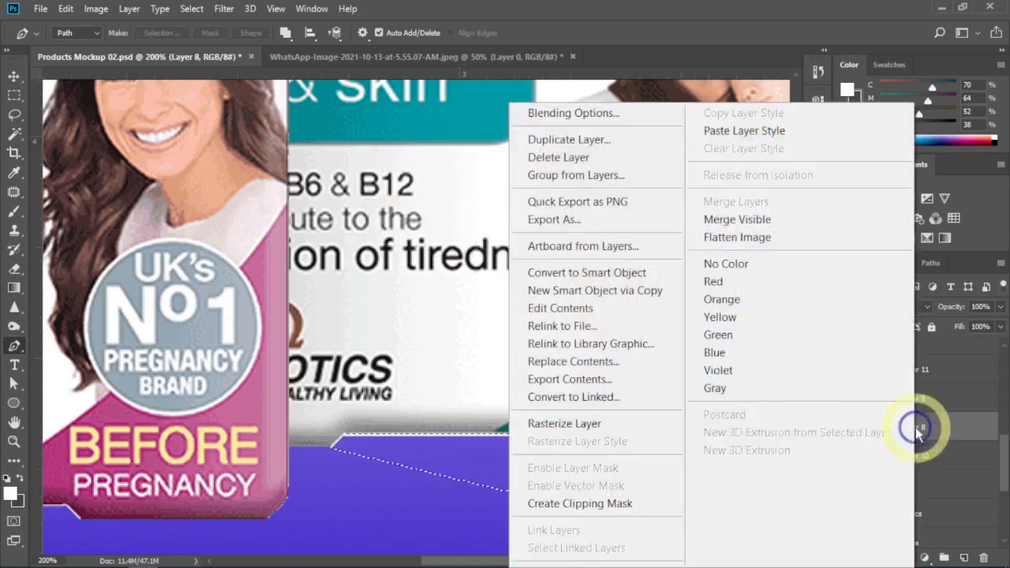
{"action": "left_click", "coordinate": [597, 418]}
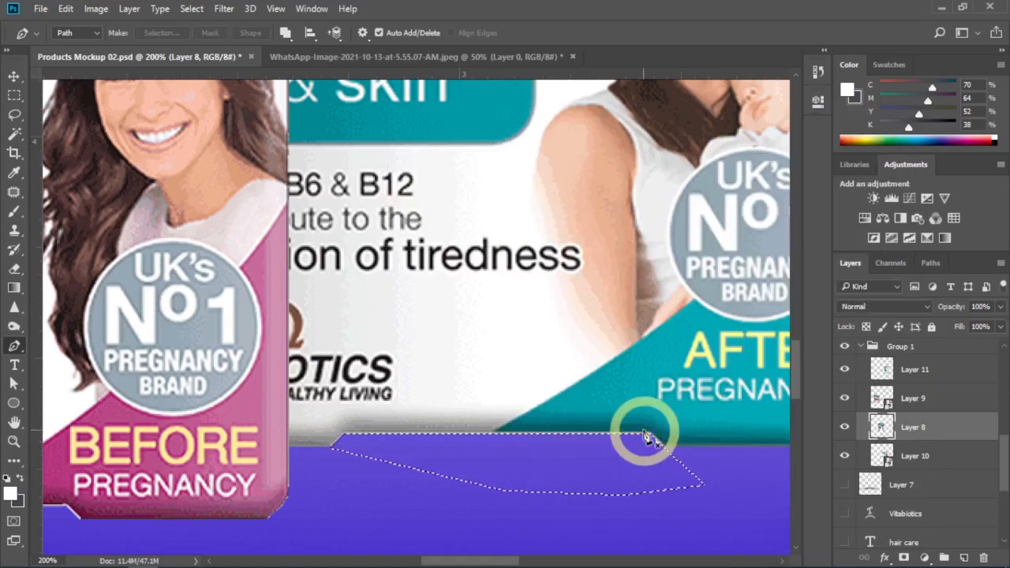
{"action": "key", "text": "ctrl+d"}
Step: Inspect the trimmed new mum box's bottom edge and its fit between the neighbouring boxes on the podium
{"action": "key", "text": "v"}
{"action": "key", "text": "z"}
{"action": "left_click", "coordinate": [443, 402], "text": "alt"}
{"action": "left_click", "coordinate": [447, 407], "text": "alt"}
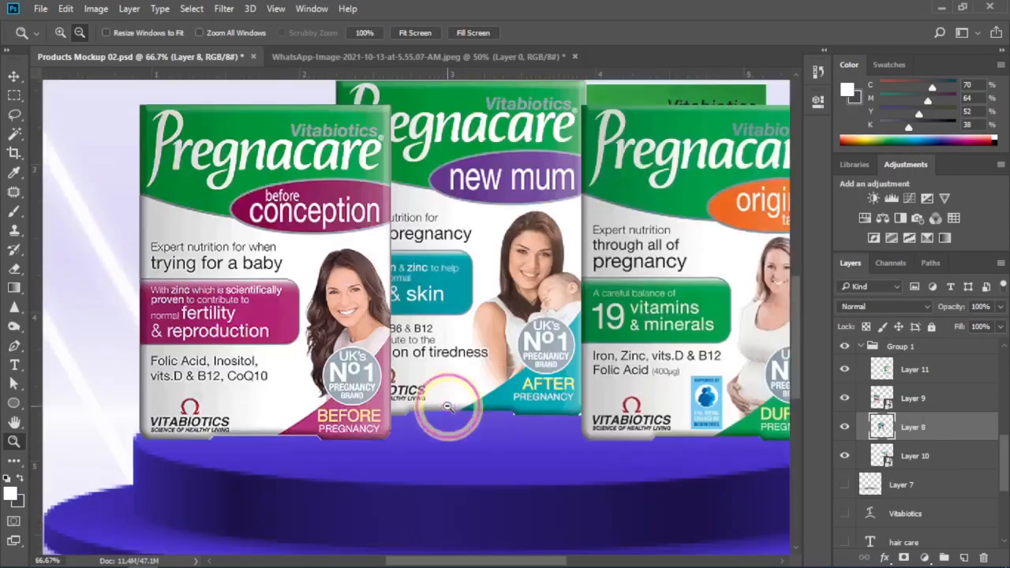
{"action": "left_click", "coordinate": [449, 407], "text": "alt"}
{"action": "left_click", "coordinate": [448, 407], "text": "alt"}
{"action": "key", "text": "v"}
{"action": "key", "text": "z"}
{"action": "left_click", "coordinate": [500, 421]}
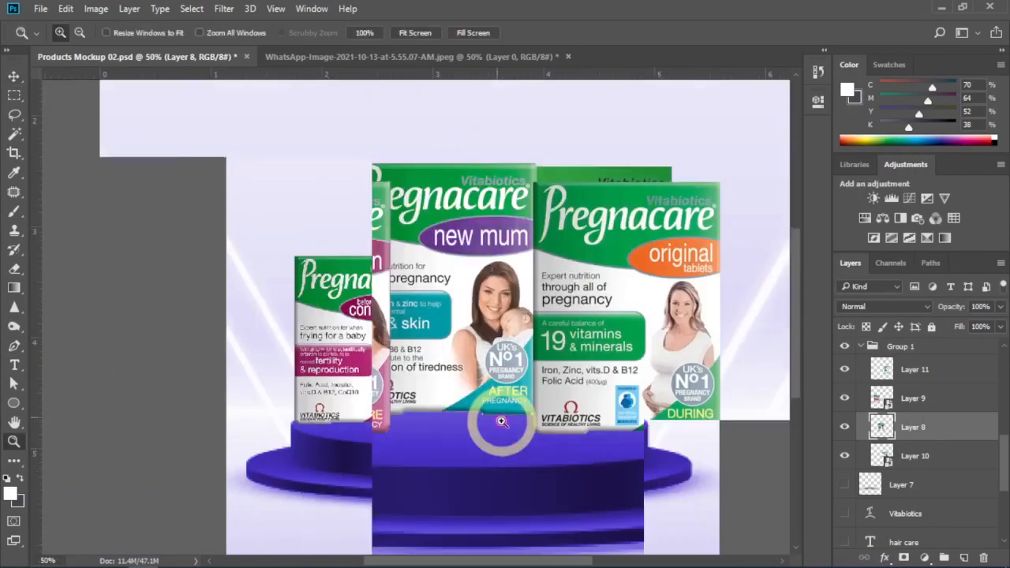
Step: Arrange the boxes on the podium with before conception front left, original front right, and new mum and plus behind them
{"action": "key", "text": "v"}
{"action": "left_click", "coordinate": [344, 367]}
{"action": "left_click_drag", "start_coordinate": [343, 367], "coordinate": [351, 359]}
{"action": "left_click_drag", "start_coordinate": [483, 369], "coordinate": [451, 356]}
{"action": "mouse_move", "coordinate": [518, 258]}
{"action": "left_mouse_down"}
{"action": "mouse_move", "coordinate": [518, 229]}
{"action": "mouse_move", "coordinate": [542, 240]}
{"action": "mouse_move", "coordinate": [520, 241]}
{"action": "left_mouse_up"}
{"action": "left_click_drag", "start_coordinate": [623, 382], "coordinate": [629, 384]}
{"action": "left_click_drag", "start_coordinate": [466, 370], "coordinate": [436, 370]}
{"action": "left_click_drag", "start_coordinate": [504, 359], "coordinate": [471, 371]}
Step: Trace the white sliver at the new mum box's bottom-right corner with a Pen tool path and delete it from Layer 8
{"action": "key", "text": "ctrl+space"}
{"action": "left_click_drag", "start_coordinate": [429, 381], "coordinate": [530, 421]}
{"action": "left_click_drag", "start_coordinate": [387, 418], "coordinate": [456, 410]}
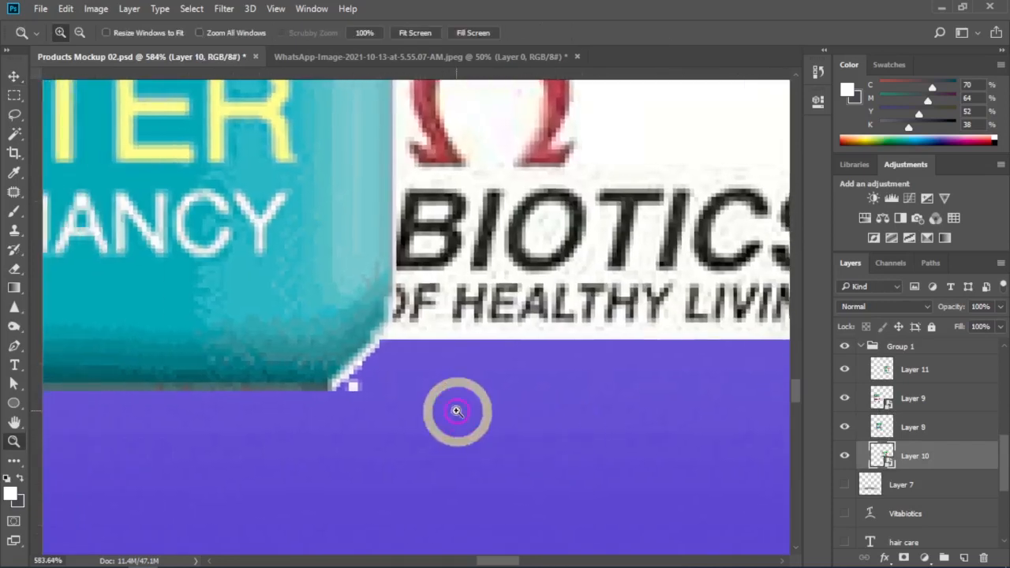
{"action": "left_click", "coordinate": [331, 312], "text": "ctrl"}
{"action": "key", "text": "p"}
{"action": "left_click", "coordinate": [323, 386]}
{"action": "left_click", "coordinate": [382, 331]}
{"action": "left_click", "coordinate": [397, 429]}
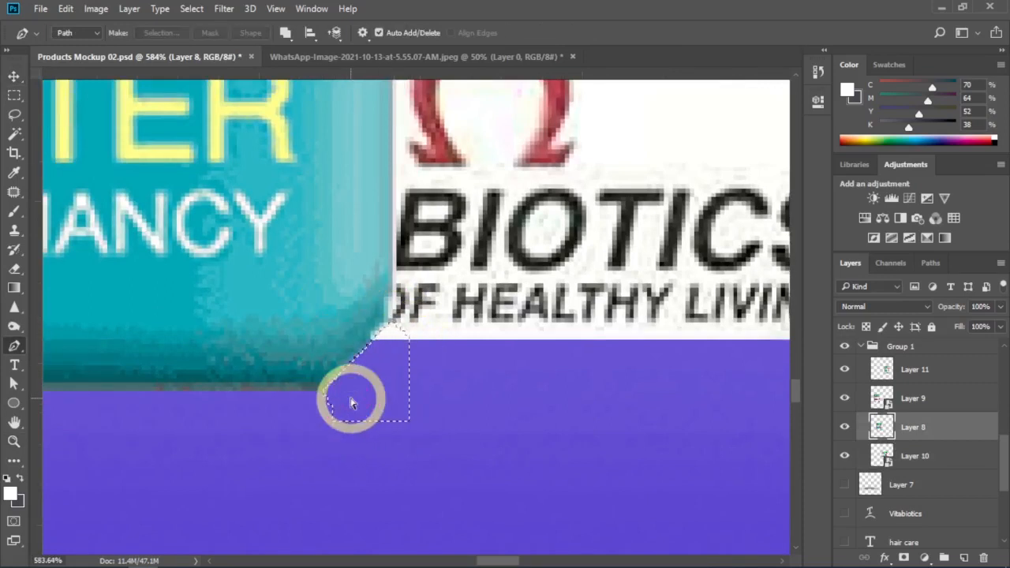
{"action": "key", "text": "ctrl+d"}
Step: Open the layer style settings for the before conception box on Layer 9 and enable Inner Shadow
{"action": "key", "text": "alt+space"}
{"action": "left_click", "coordinate": [456, 401], "text": "alt"}
{"action": "left_click", "coordinate": [505, 407], "text": "alt"}
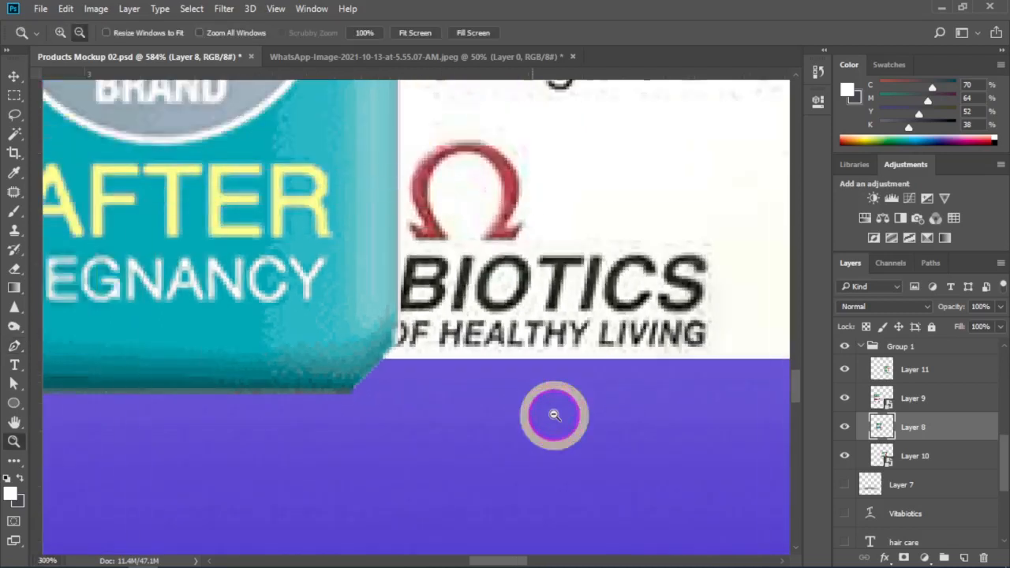
{"action": "left_click", "coordinate": [555, 414], "text": "alt"}
{"action": "left_click", "coordinate": [559, 415], "text": "alt"}
{"action": "left_click", "coordinate": [559, 415], "text": "alt"}
{"action": "left_click", "coordinate": [533, 409], "text": "alt"}
{"action": "left_click", "coordinate": [531, 408], "text": "alt"}
{"action": "key", "text": "v"}
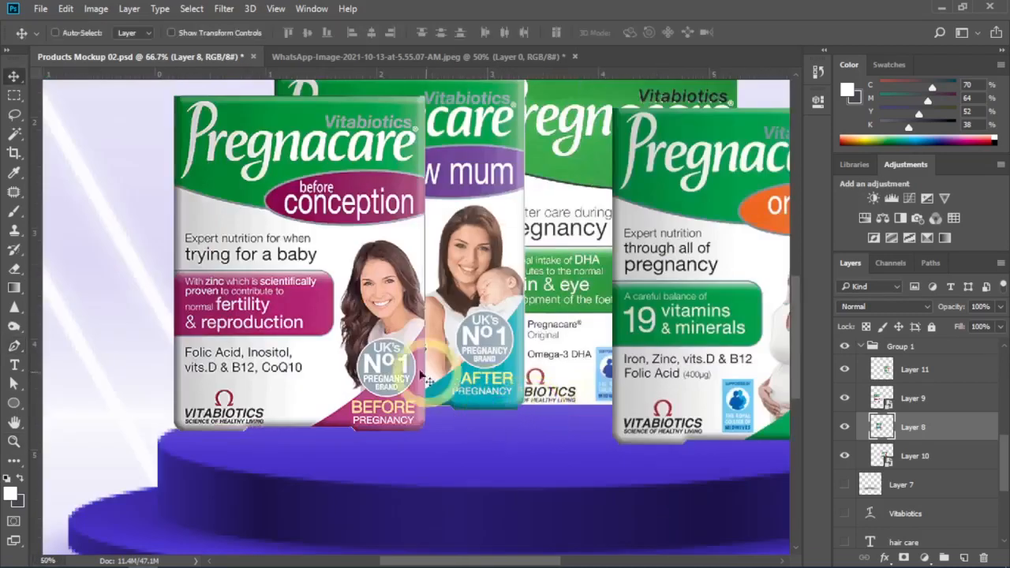
{"action": "left_click", "coordinate": [954, 394]}
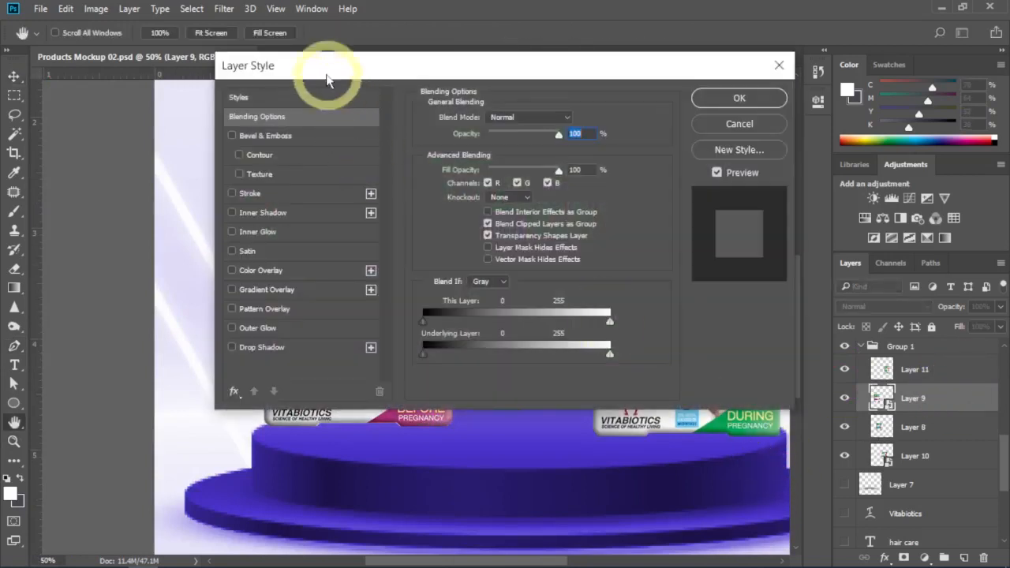
{"action": "left_click_drag", "start_coordinate": [329, 93], "coordinate": [769, 105]}
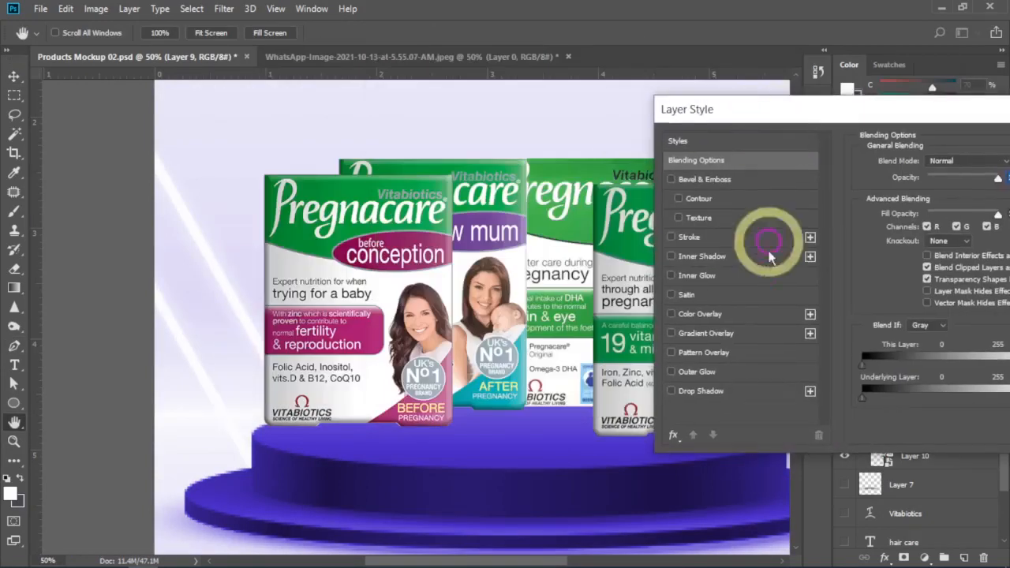
{"action": "left_click", "coordinate": [698, 256]}
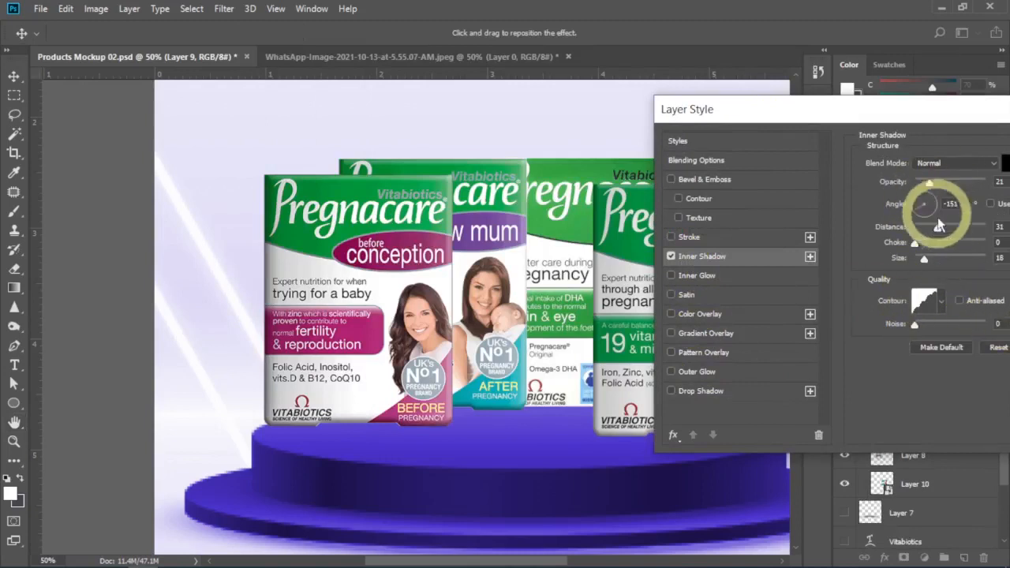
Step: Set the inner shadow to 40% opacity, -151° angle, 2 px distance and 57 px size, and apply the style
{"action": "left_click_drag", "start_coordinate": [937, 229], "coordinate": [939, 260]}
{"action": "left_click_drag", "start_coordinate": [928, 205], "coordinate": [929, 264]}
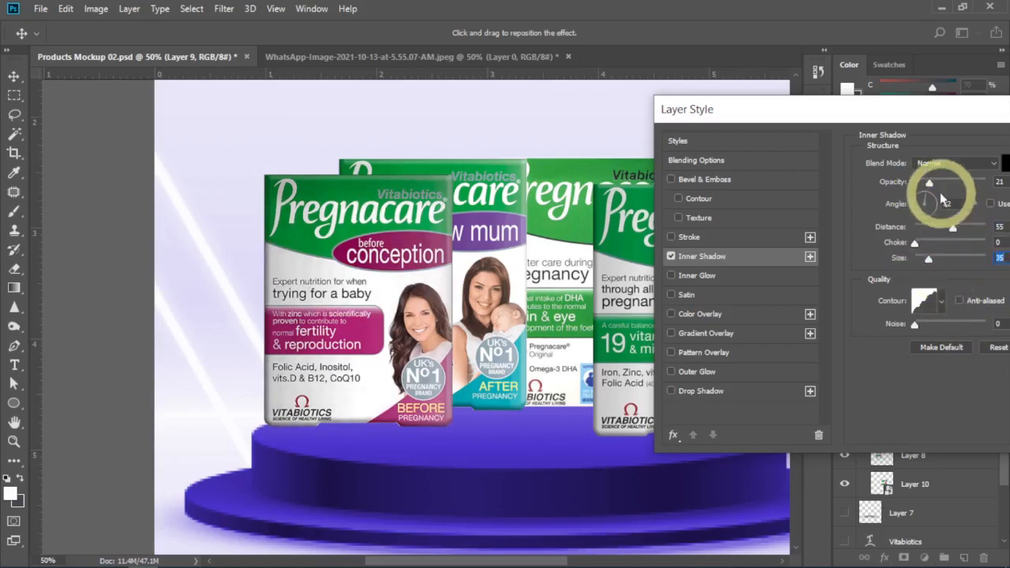
{"action": "left_click_drag", "start_coordinate": [930, 183], "coordinate": [946, 203]}
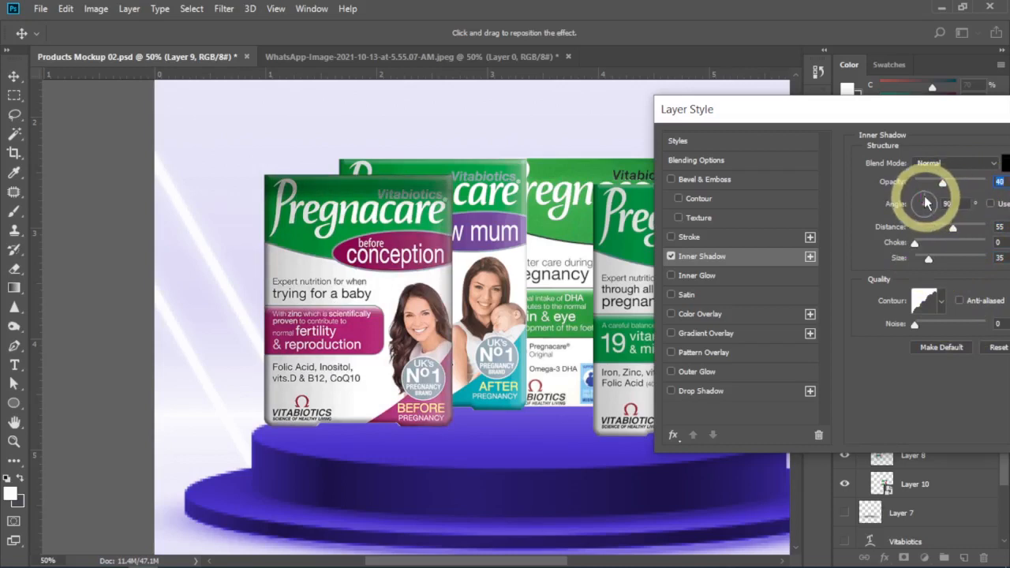
{"action": "left_click_drag", "start_coordinate": [953, 227], "coordinate": [948, 252]}
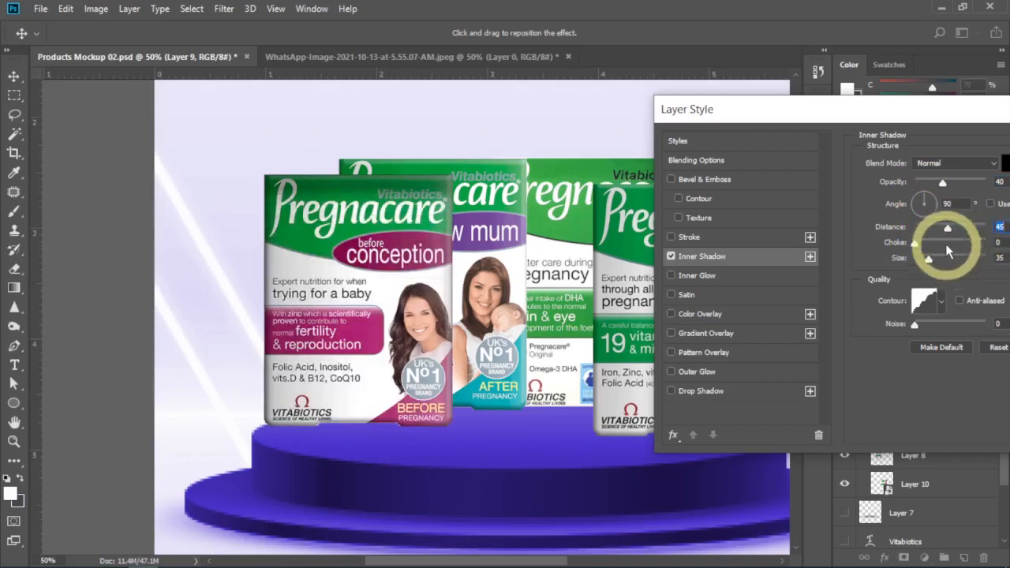
{"action": "left_click", "coordinate": [935, 208]}
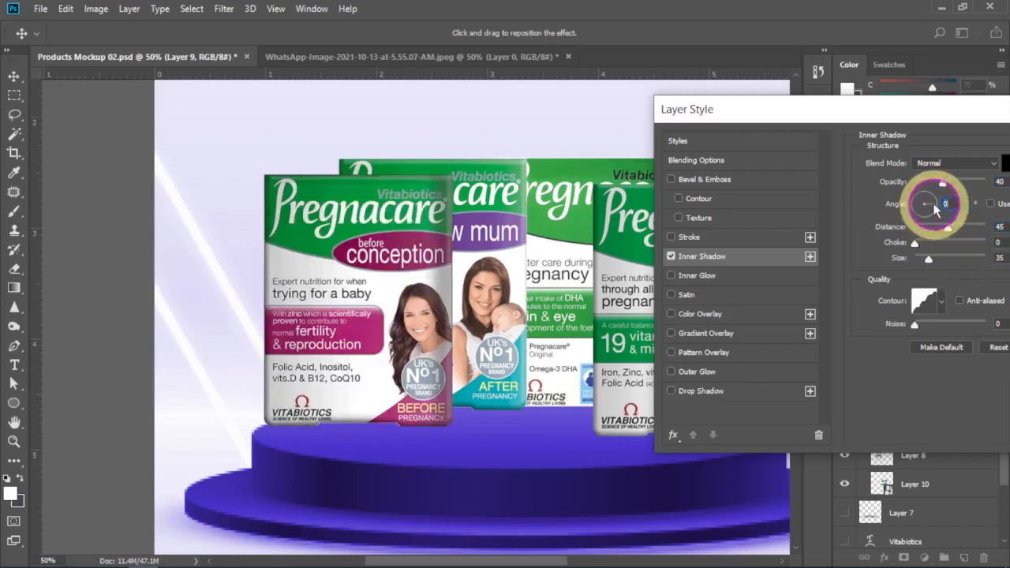
{"action": "left_click_drag", "start_coordinate": [933, 209], "coordinate": [938, 261]}
{"action": "left_click", "coordinate": [926, 258]}
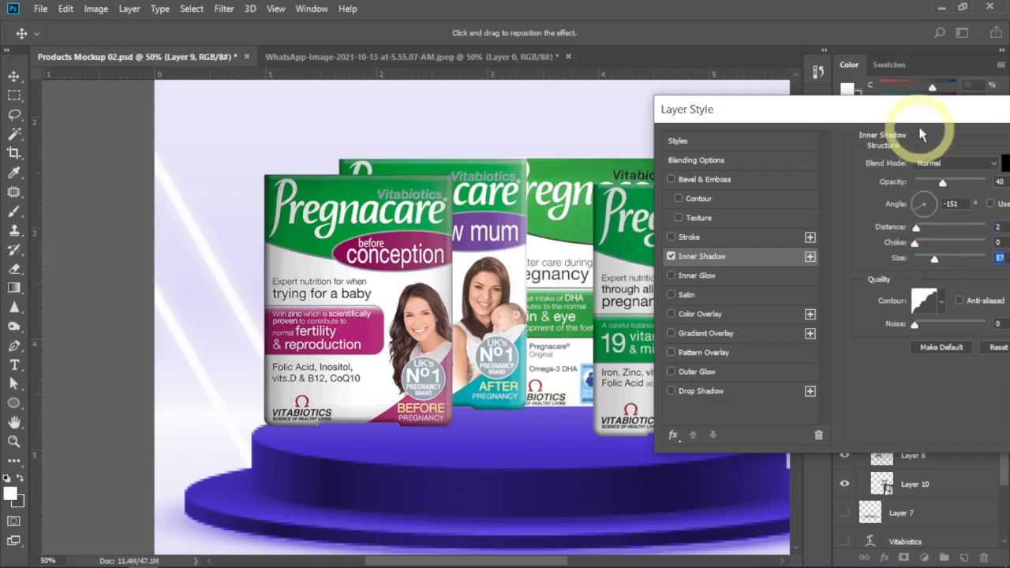
{"action": "left_click_drag", "start_coordinate": [814, 120], "coordinate": [552, 129]}
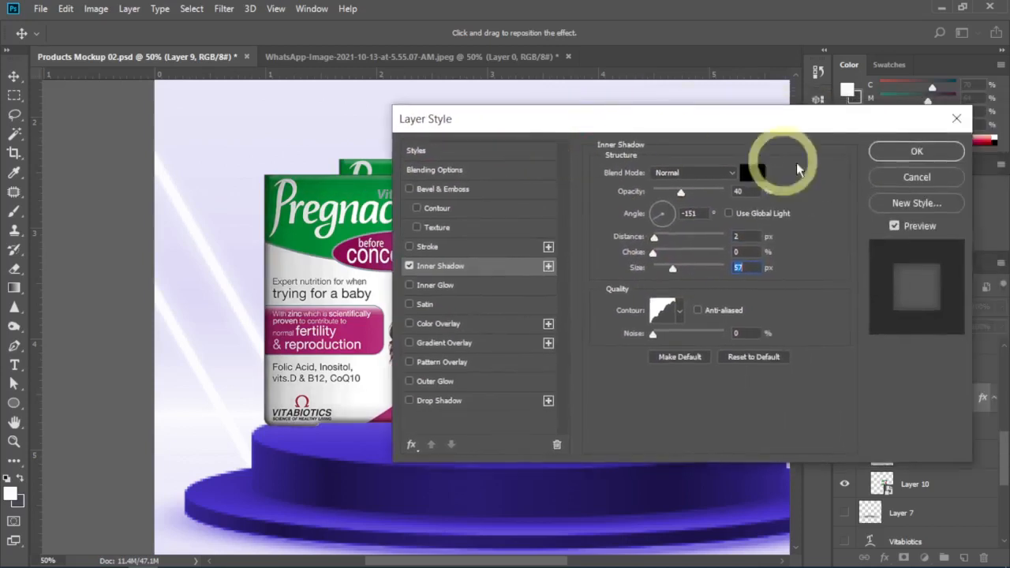
{"action": "left_click", "coordinate": [908, 151]}
Step: Paste the copied layer style onto the new mum, plus and original box layers
{"action": "left_click", "coordinate": [500, 236]}
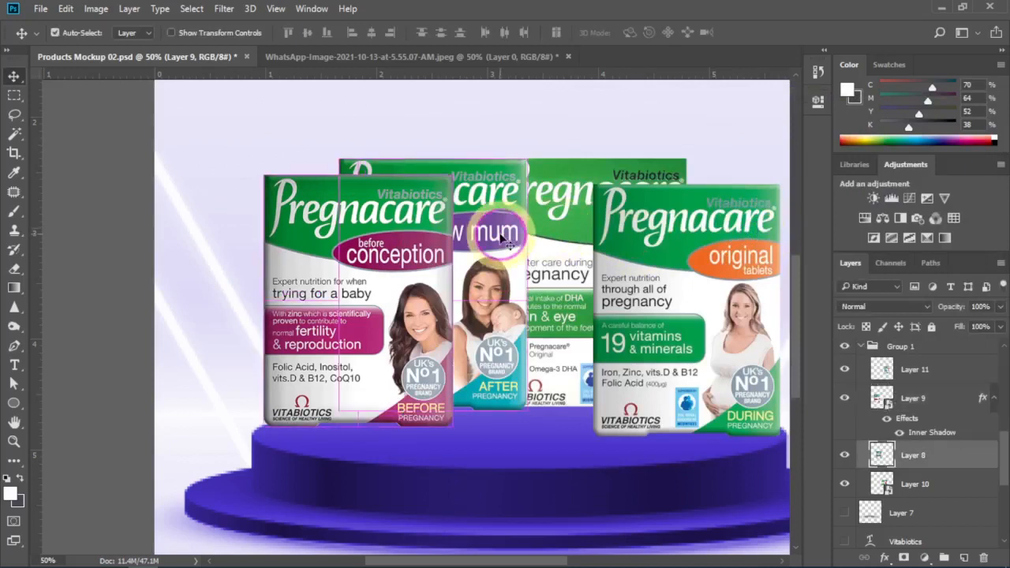
{"action": "left_click", "coordinate": [554, 260], "text": "ctrl+shift"}
{"action": "left_click", "coordinate": [688, 307], "text": "ctrl+shift"}
{"action": "right_click", "coordinate": [936, 377]}
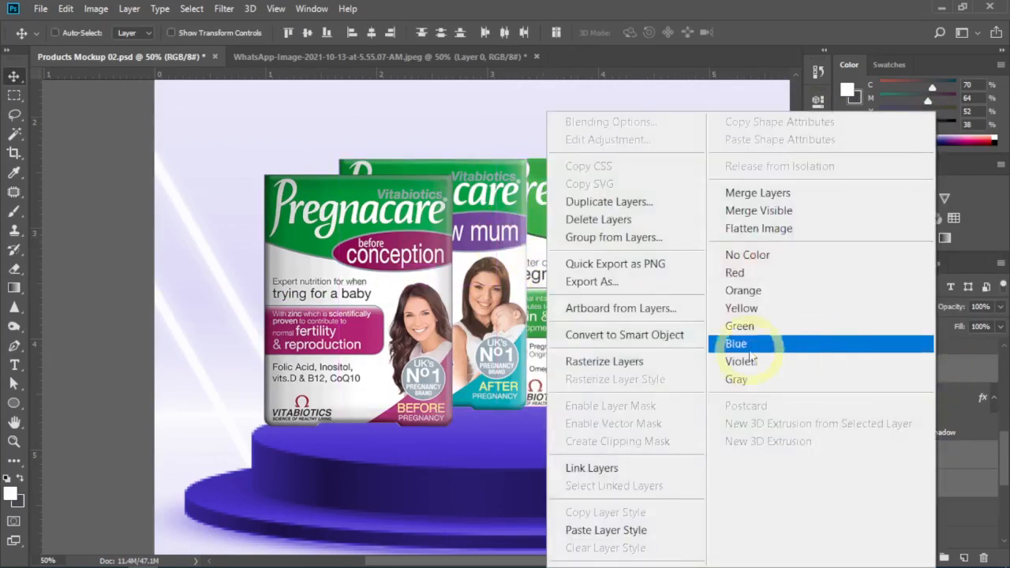
{"action": "left_click", "coordinate": [604, 529]}
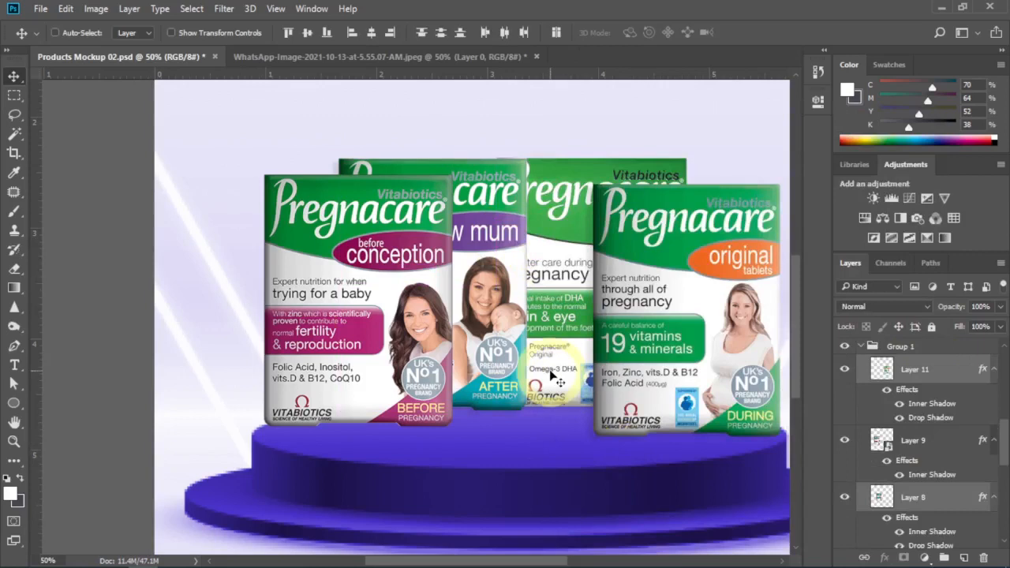
{"action": "left_click_drag", "start_coordinate": [559, 287], "coordinate": [583, 214]}
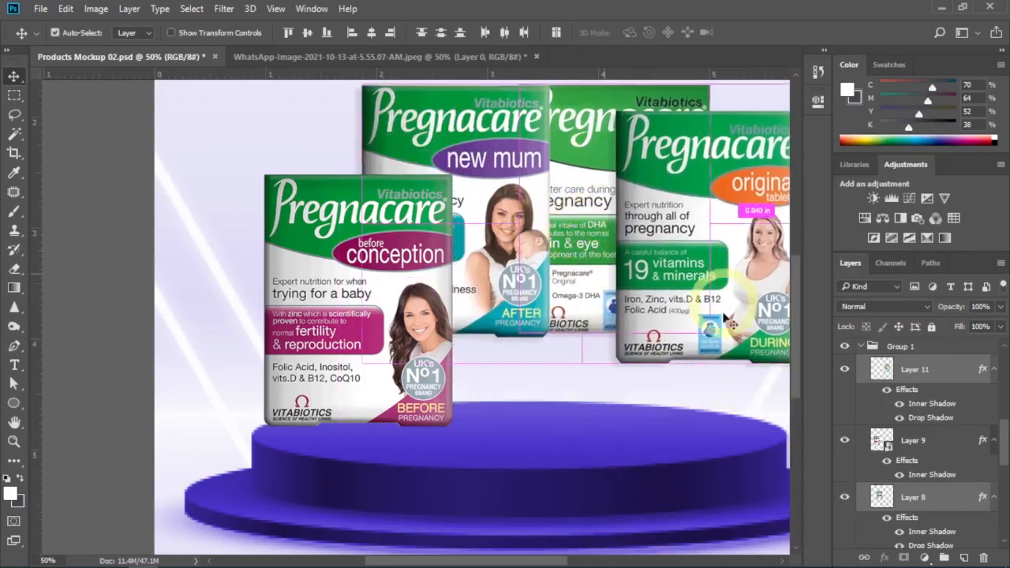
{"action": "key", "text": "ctrl+z"}
{"action": "left_click", "coordinate": [947, 366]}
{"action": "left_click_drag", "start_coordinate": [568, 295], "coordinate": [612, 224]}
{"action": "key", "text": "ctrl+z"}
Step: Scale all four boxes down slightly together and shift the group down onto the podium
{"action": "left_click", "coordinate": [539, 345], "text": "alt"}
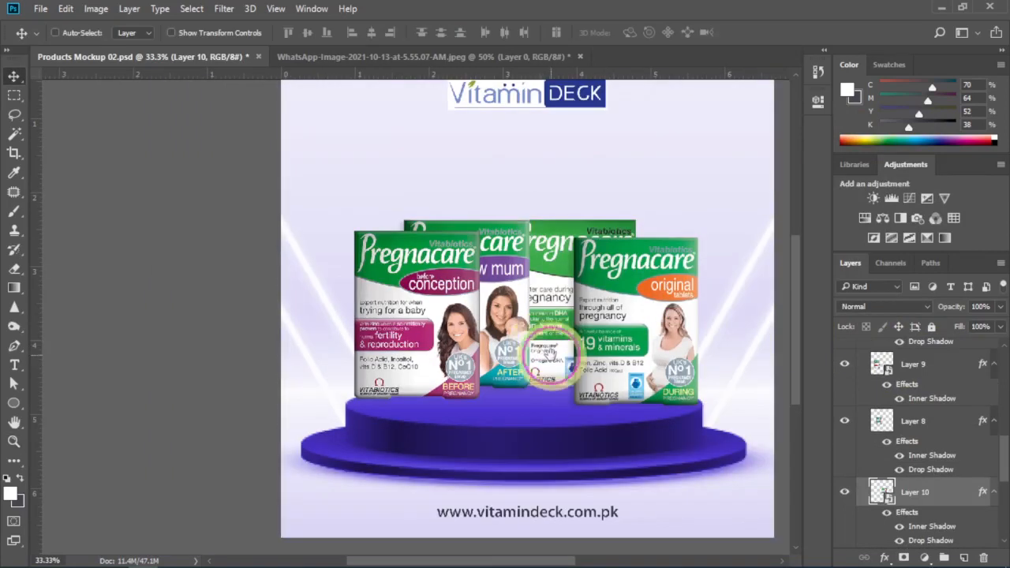
{"action": "left_click_drag", "start_coordinate": [551, 356], "coordinate": [546, 355]}
{"action": "left_click", "coordinate": [546, 356], "text": "alt"}
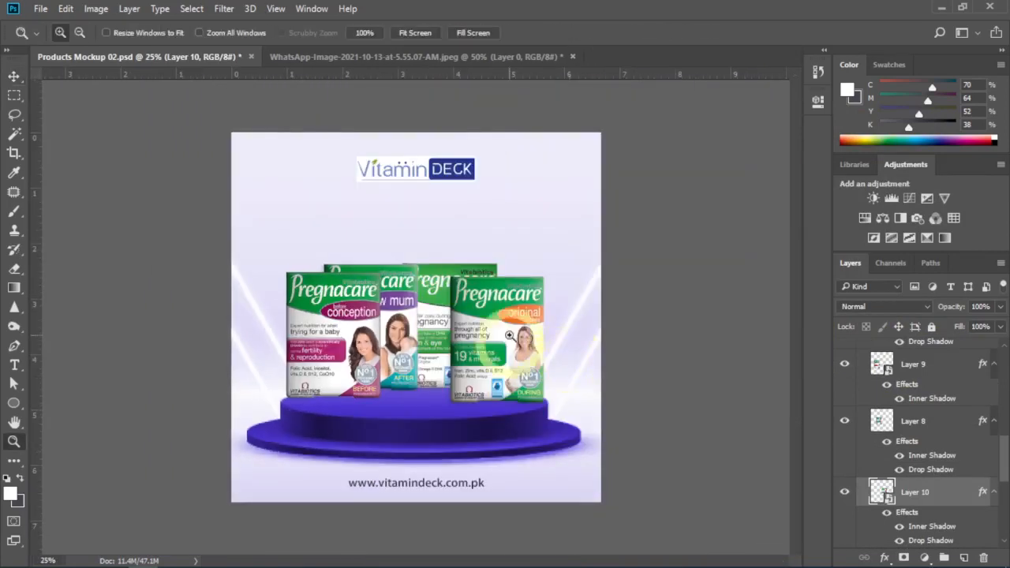
{"action": "left_click", "coordinate": [404, 306], "text": "ctrl"}
{"action": "left_click", "coordinate": [404, 304], "text": "ctrl"}
{"action": "left_click_drag", "start_coordinate": [404, 371], "coordinate": [444, 352]}
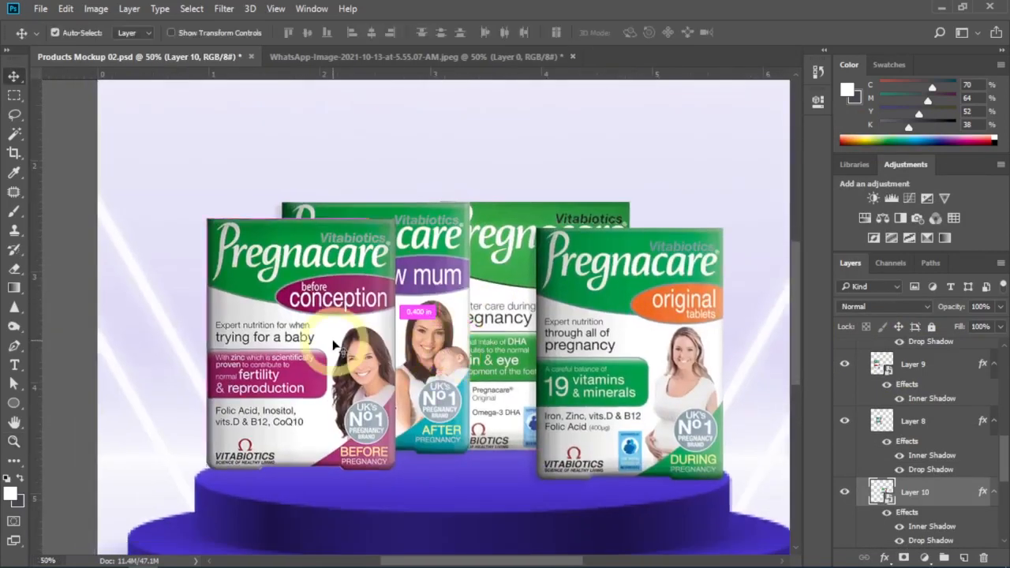
{"action": "left_click", "coordinate": [338, 345]}
{"action": "left_click", "coordinate": [453, 345], "text": "shift"}
{"action": "left_click", "coordinate": [506, 345], "text": "shift"}
{"action": "left_click", "coordinate": [607, 369], "text": "shift"}
{"action": "key", "text": "ctrl+t"}
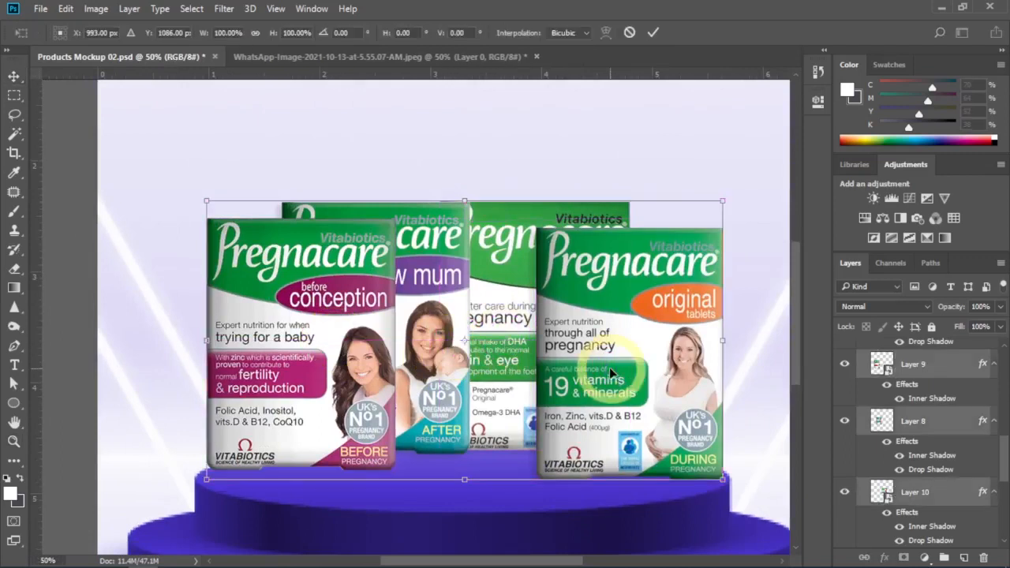
{"action": "left_click_drag", "start_coordinate": [727, 204], "coordinate": [715, 219]}
{"action": "double_click", "coordinate": [661, 246]}
{"action": "left_click_drag", "start_coordinate": [326, 358], "coordinate": [314, 374]}
Step: Move the original box right and up, the plus box right, and the new mum box slightly up
{"action": "left_click", "coordinate": [966, 353]}
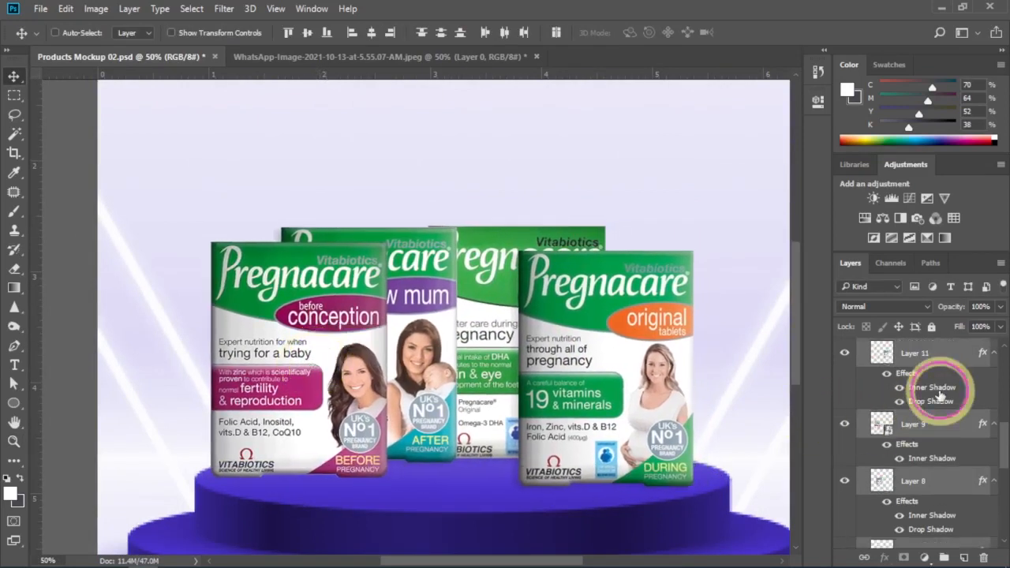
{"action": "left_click_drag", "start_coordinate": [618, 402], "coordinate": [635, 407]}
{"action": "left_click_drag", "start_coordinate": [501, 391], "coordinate": [522, 384]}
{"action": "left_click_drag", "start_coordinate": [425, 399], "coordinate": [428, 389]}
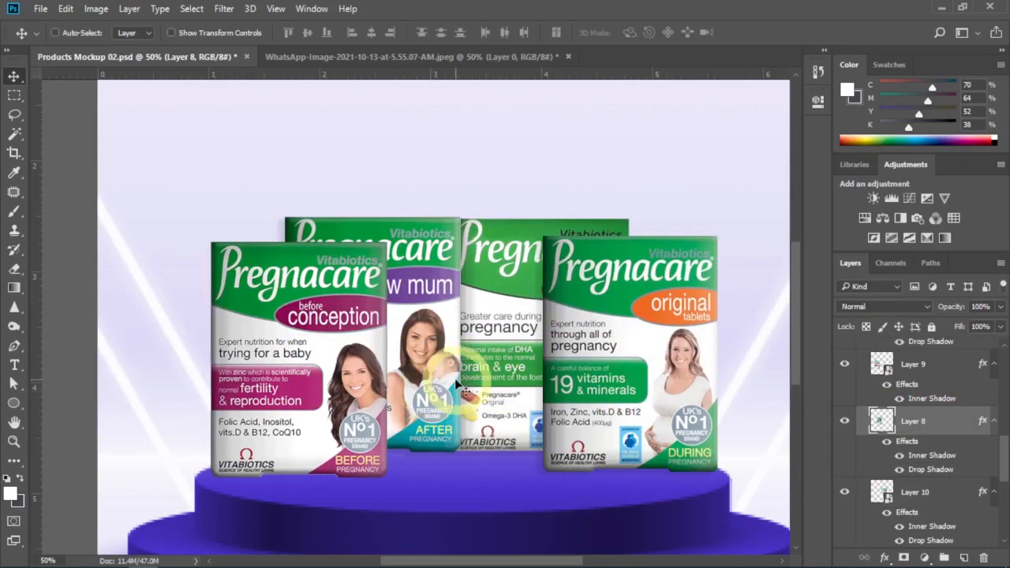
Step: Move the new mum box right and the plus box left so they overlap between the front boxes, and save the document
{"action": "key", "text": "z"}
{"action": "left_click", "coordinate": [422, 236], "text": "alt"}
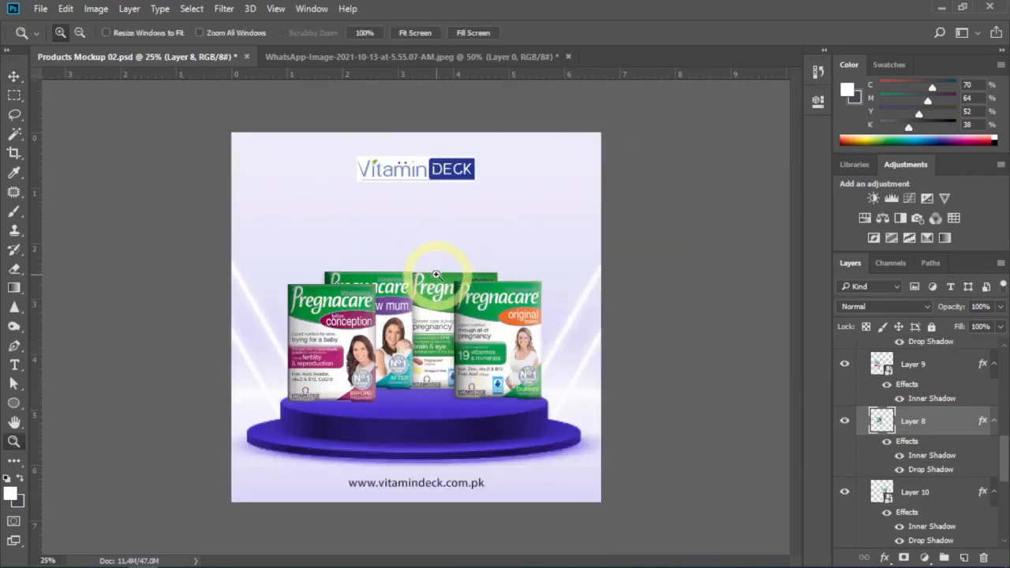
{"action": "left_click", "coordinate": [435, 274]}
{"action": "key", "text": "v"}
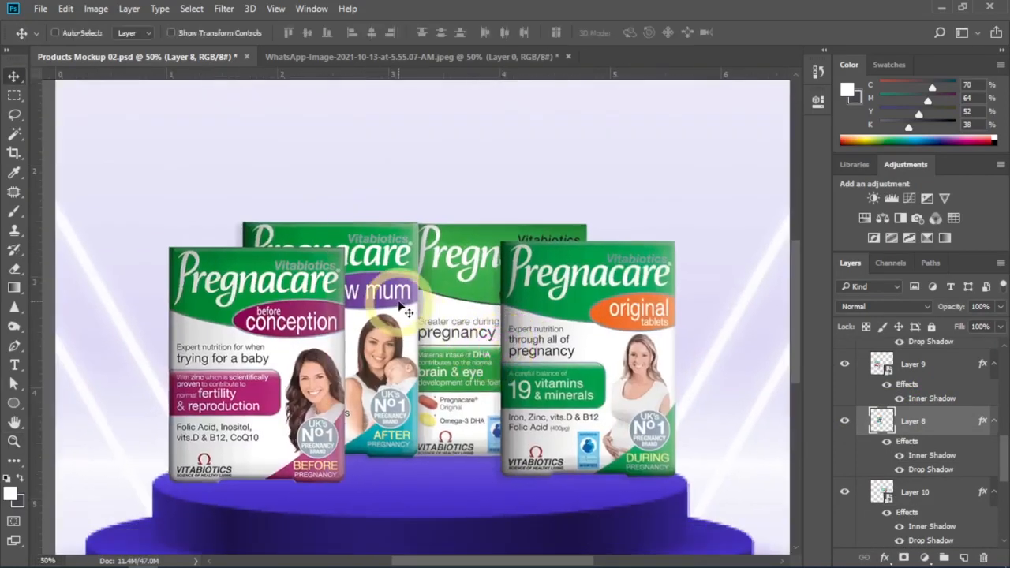
{"action": "left_click_drag", "start_coordinate": [407, 312], "coordinate": [400, 343]}
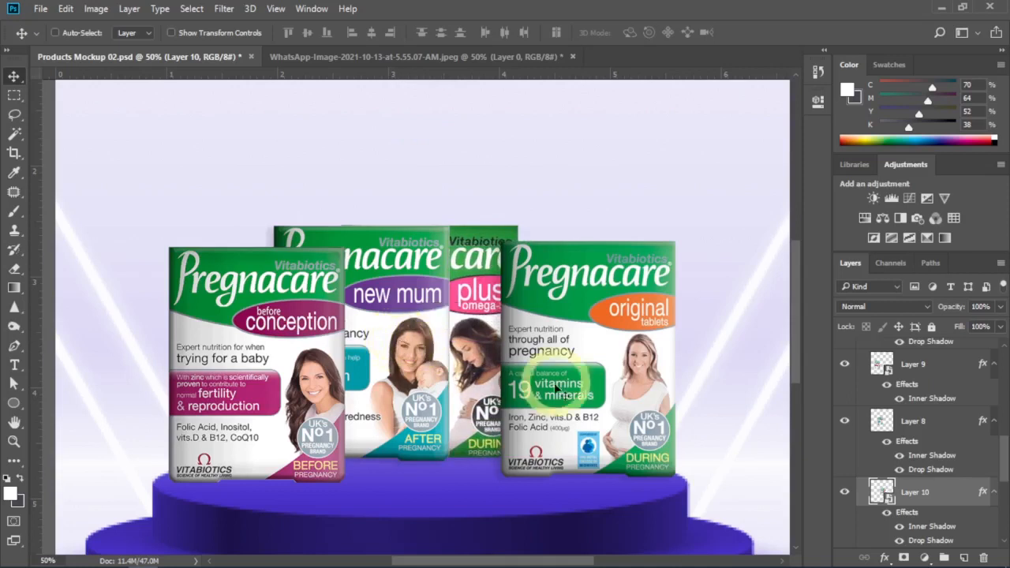
{"action": "left_click", "coordinate": [557, 419], "text": "ctrl+alt"}
{"action": "left_click", "coordinate": [556, 418], "text": "ctrl+alt"}
{"action": "key", "text": "ctrl+s"}
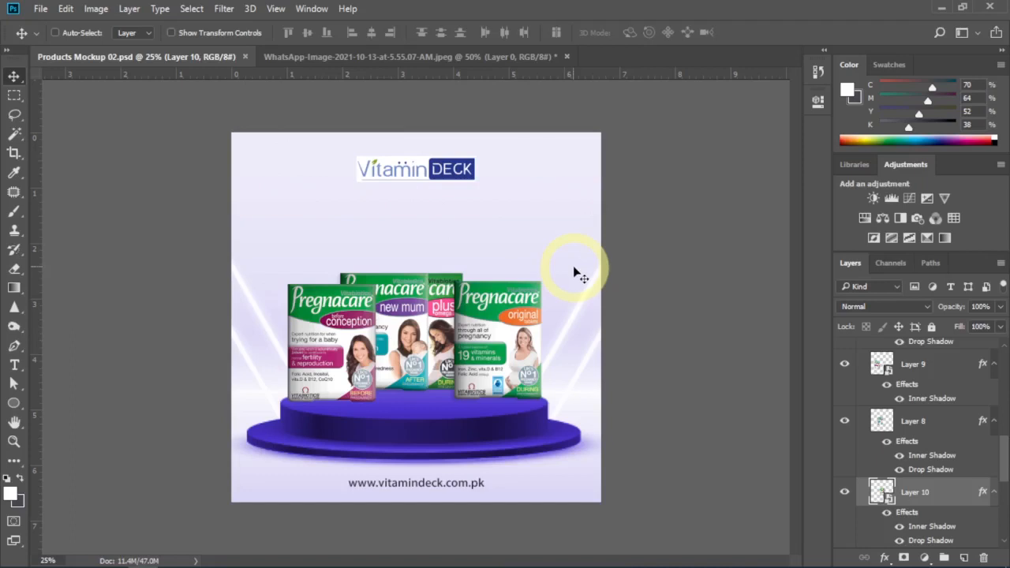
Step: Show the hidden hairfolic text layer above the boxes and replace its text with PREGNACARE
{"action": "left_click", "coordinate": [485, 422], "text": "ctrl"}
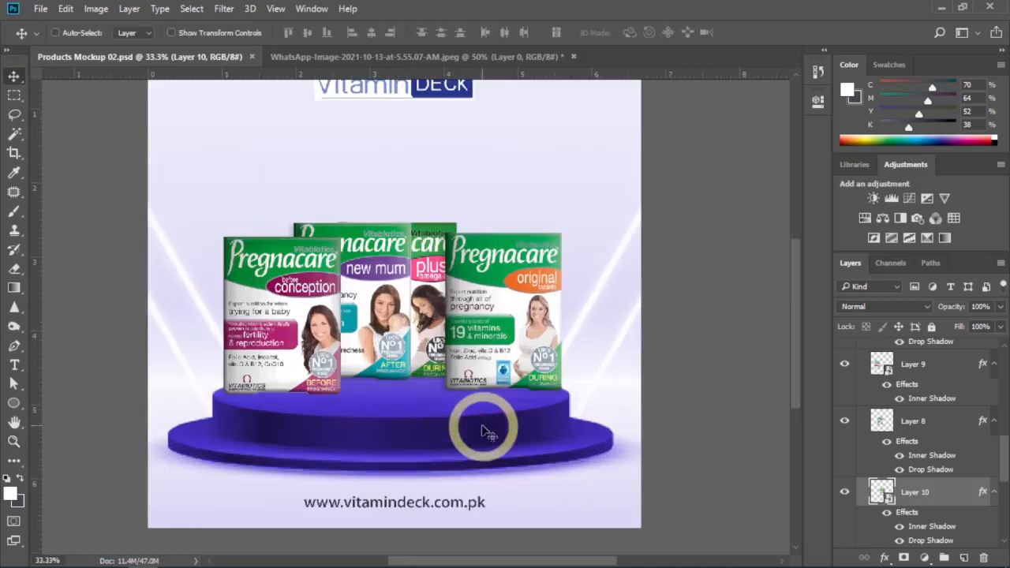
{"action": "scroll", "coordinate": [981, 462], "scroll_direction": "down", "scroll_amount": 5}
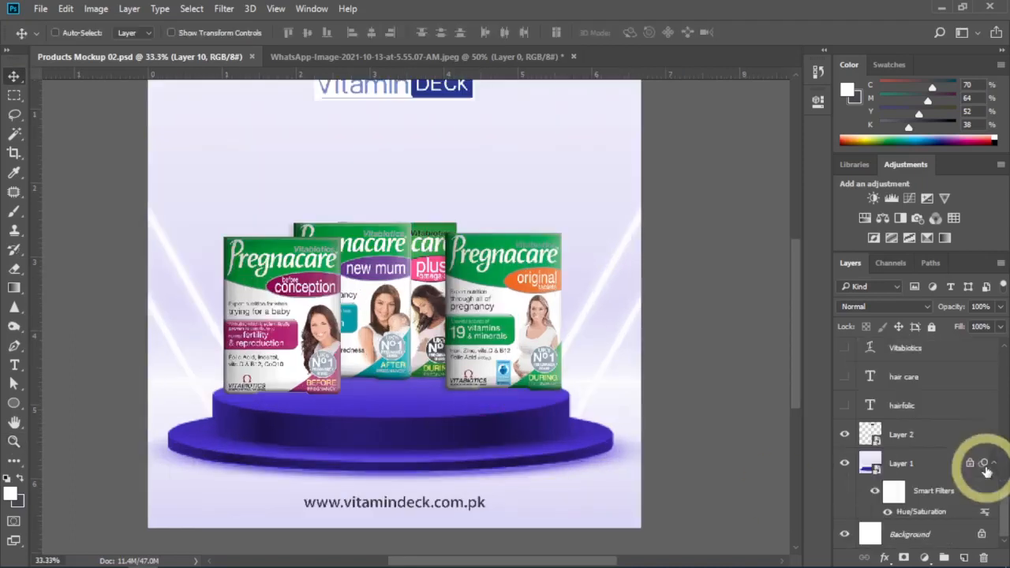
{"action": "left_click", "coordinate": [844, 407]}
{"action": "left_click_drag", "start_coordinate": [491, 236], "coordinate": [515, 332]}
{"action": "left_click", "coordinate": [419, 270], "text": "ctrl"}
{"action": "double_click", "coordinate": [419, 271]}
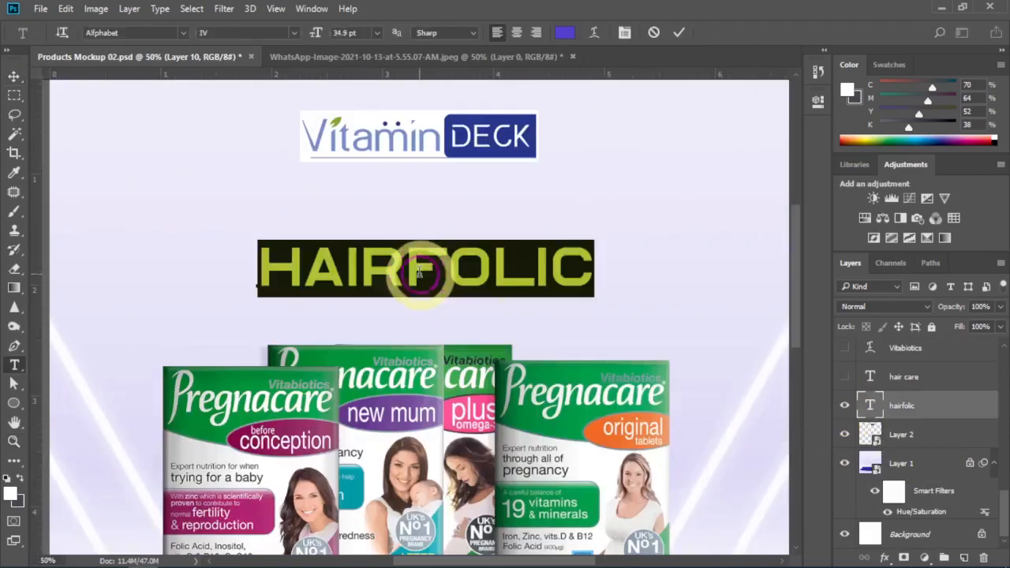
{"action": "type", "text": "PREG"}
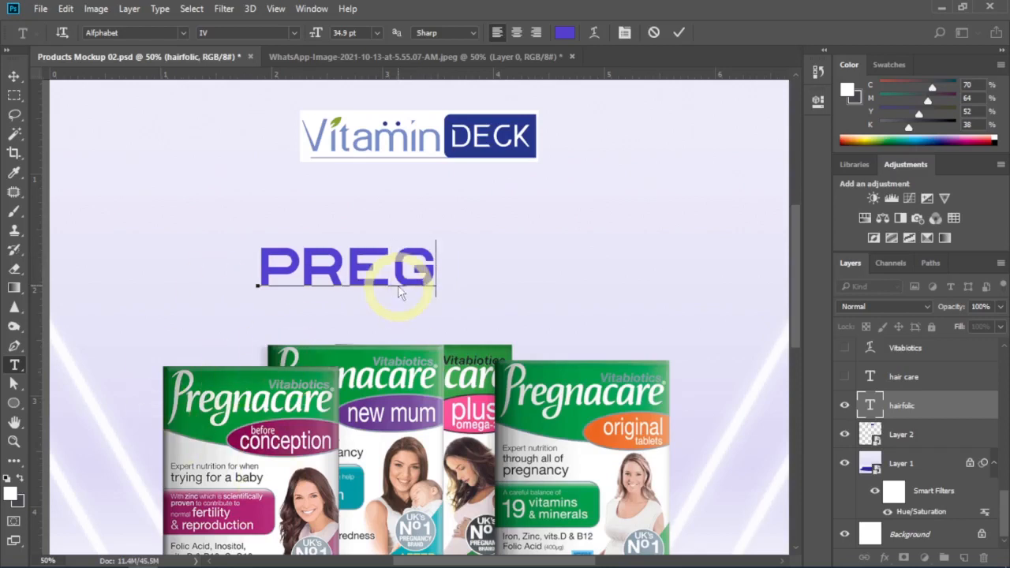
{"action": "type", "text": "NACARE"}
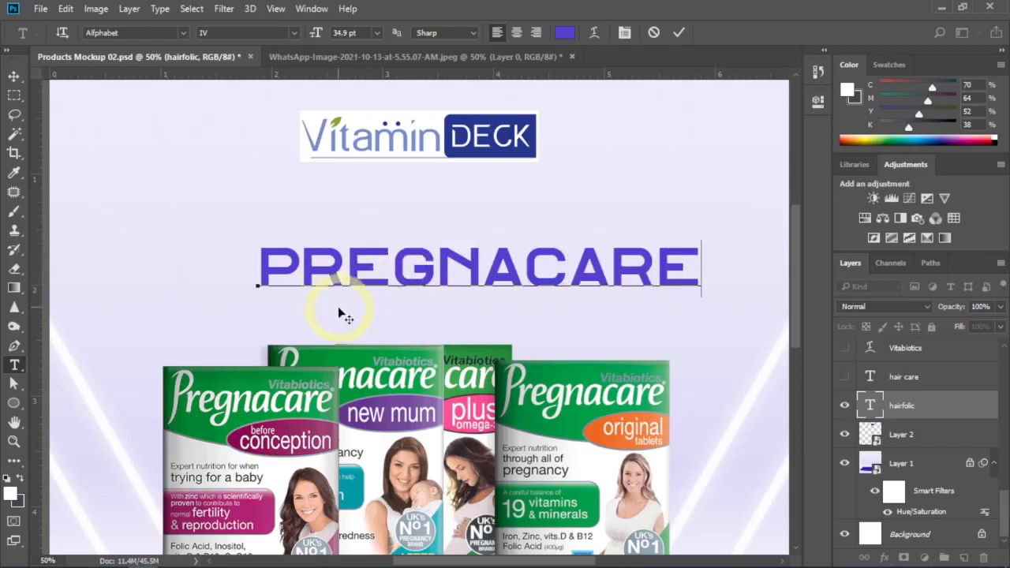
{"action": "left_click", "coordinate": [15, 76]}
Step: Centre the PREGNACARE title horizontally on the canvas and clear the selection
{"action": "left_click", "coordinate": [573, 329], "text": "alt"}
{"action": "key", "text": "ctrl+a"}
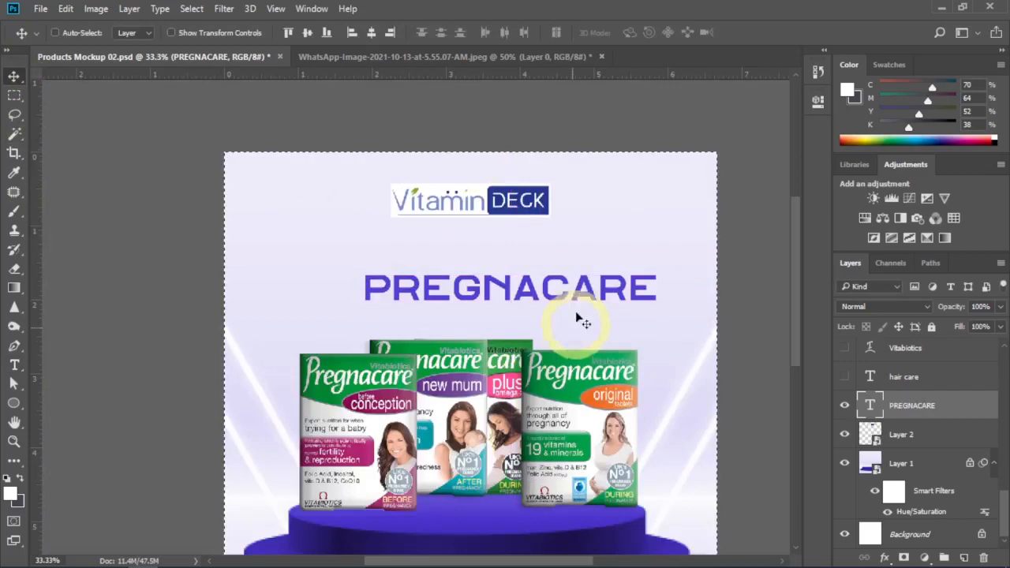
{"action": "left_click", "coordinate": [371, 34]}
{"action": "key", "text": "ctrl+d"}
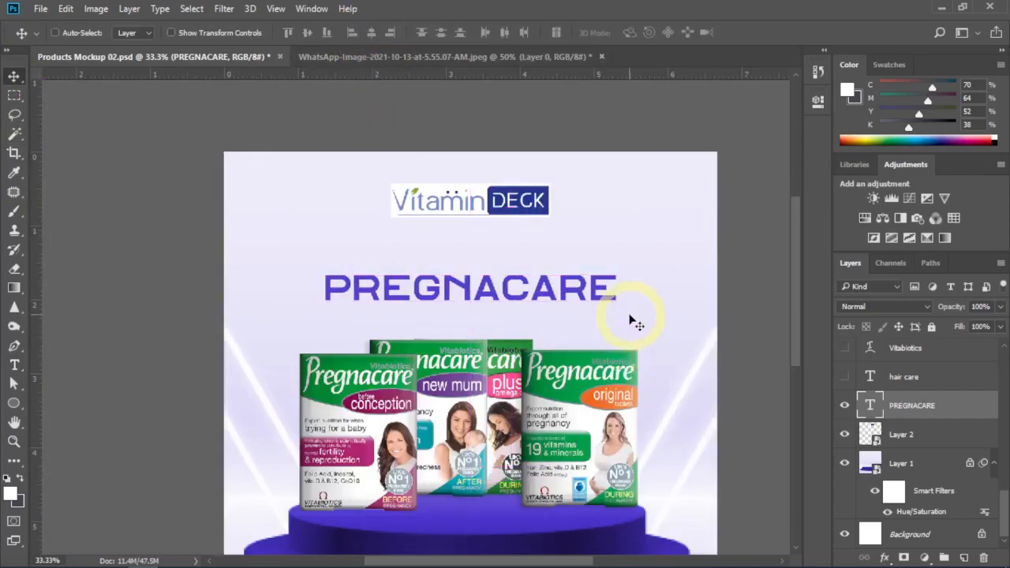
{"action": "left_click_drag", "start_coordinate": [633, 340], "coordinate": [632, 239]}
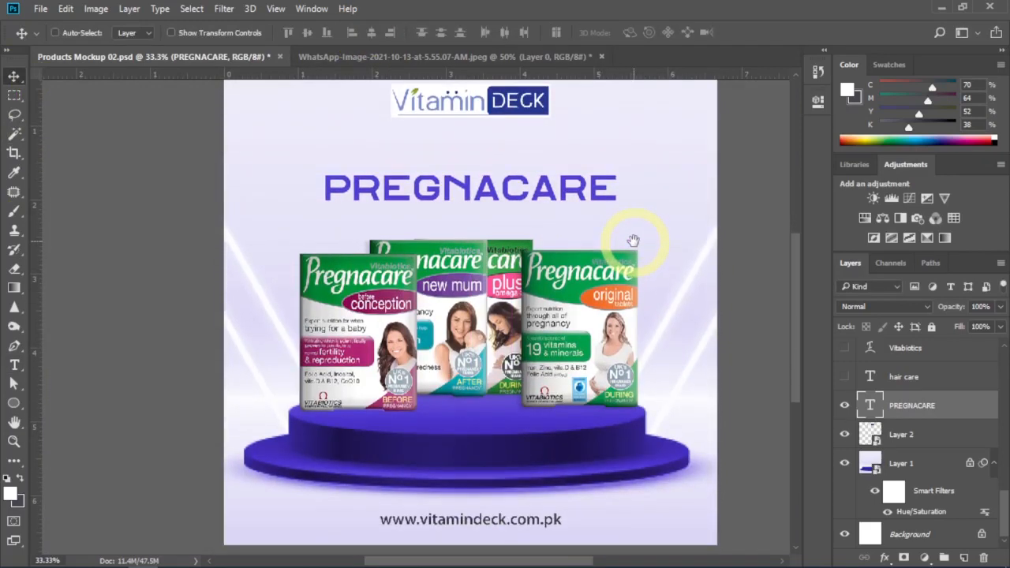
Step: Try adapting the hidden hair care subtitle beneath the title by deleting the word hair, and hide the layer again
{"action": "key", "text": "z"}
{"action": "left_click", "coordinate": [504, 312]}
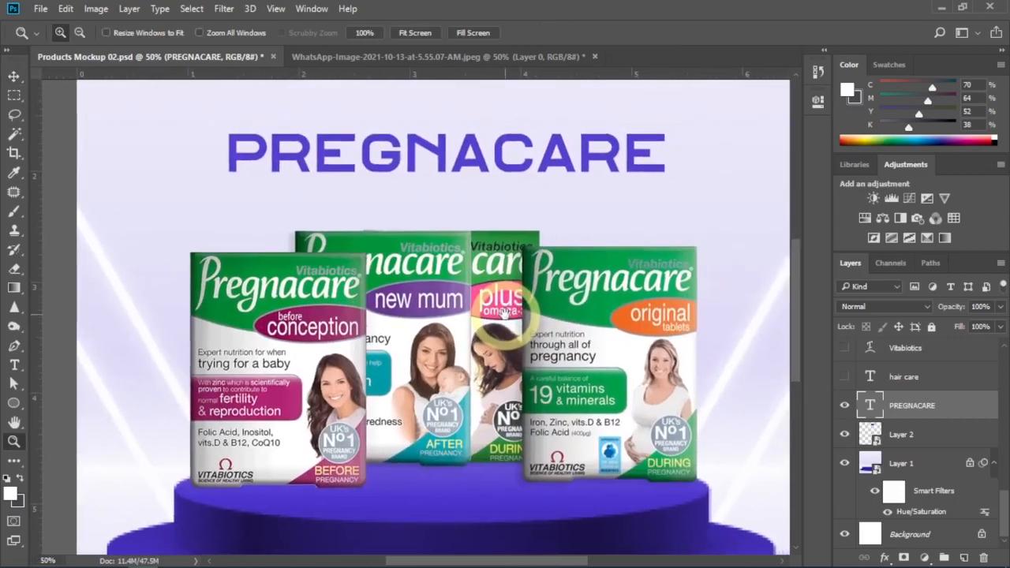
{"action": "key", "text": "v"}
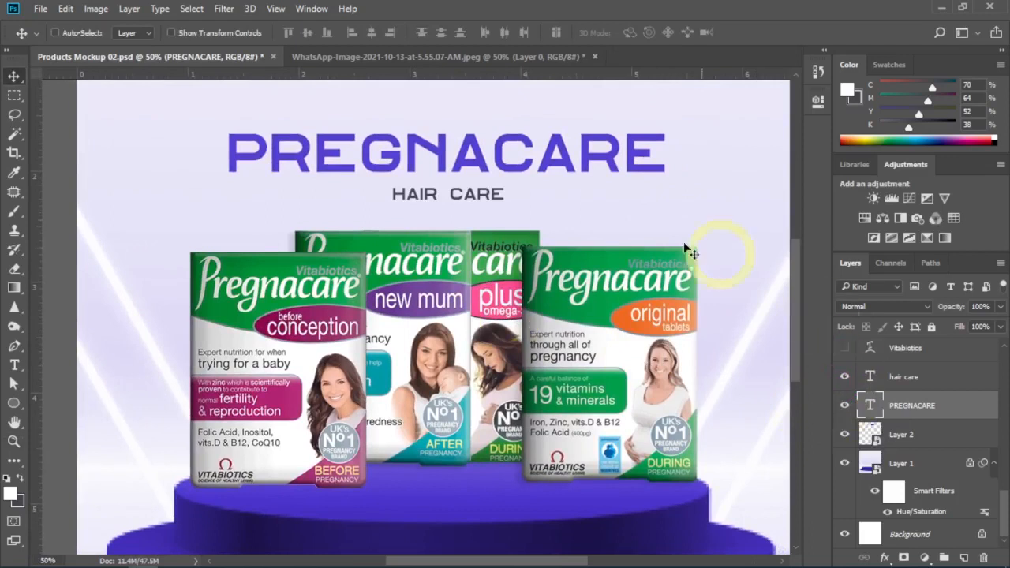
{"action": "double_click", "coordinate": [445, 200]}
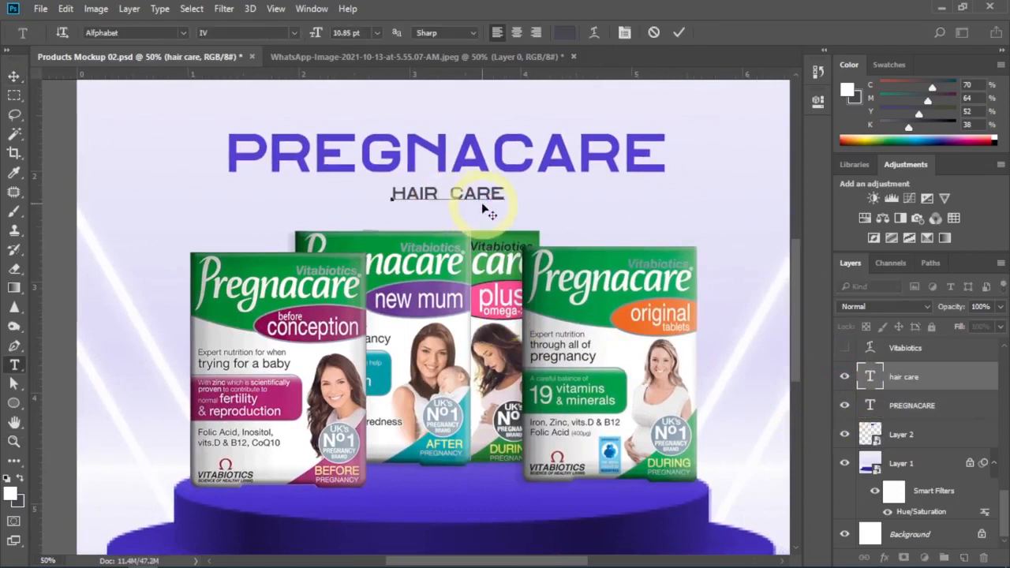
{"action": "key", "text": "BackSpace"}
{"action": "key", "text": "Left"}
{"action": "key", "text": "Right"}
{"action": "key", "text": "Right"}
{"action": "key", "text": "Right"}
{"action": "key", "text": "Right"}
{"action": "key", "text": "Left"}
{"action": "key", "text": "Left"}
{"action": "key", "text": "Left"}
{"action": "key", "text": "Left"}
{"action": "key", "text": "Left"}
{"action": "key", "text": "shift+Right"}
{"action": "key", "text": "shift+Right"}
{"action": "key", "text": "shift+Right"}
{"action": "key", "text": "shift+Right"}
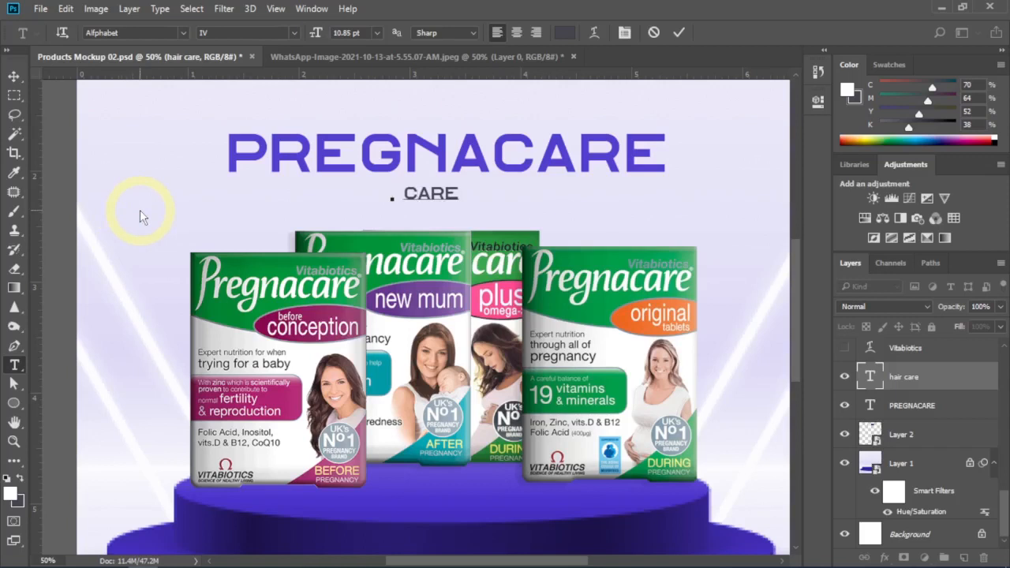
{"action": "left_click", "coordinate": [13, 79]}
{"action": "left_click", "coordinate": [845, 376]}
Step: Show the hidden Vitabiotics text layer on the front of the podium
{"action": "left_click", "coordinate": [502, 355], "text": "alt"}
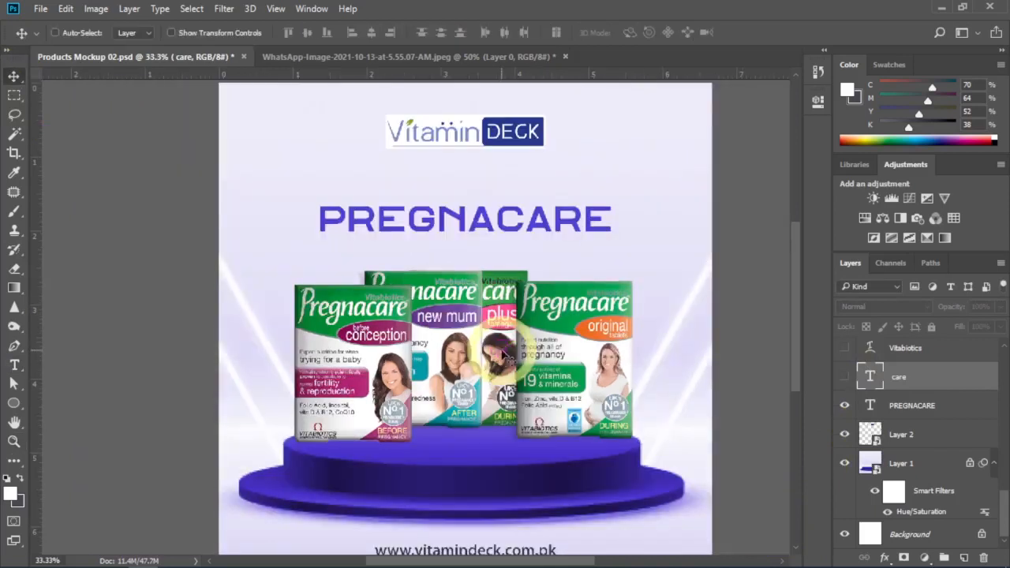
{"action": "left_click", "coordinate": [503, 355], "text": "alt"}
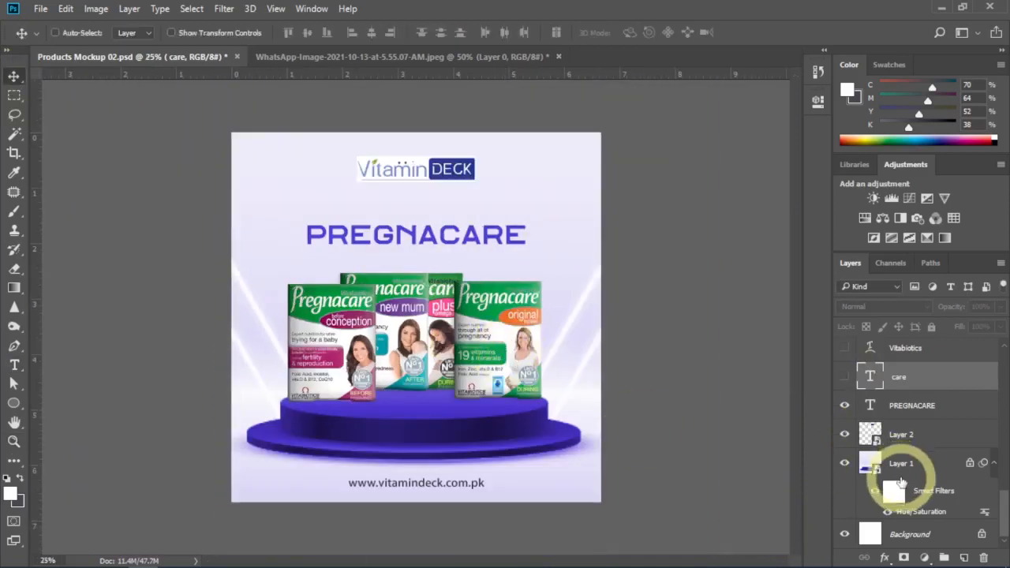
{"action": "scroll", "coordinate": [901, 473], "scroll_direction": "up", "scroll_amount": 10}
{"action": "left_click", "coordinate": [845, 422]}
{"action": "left_click", "coordinate": [845, 422]}
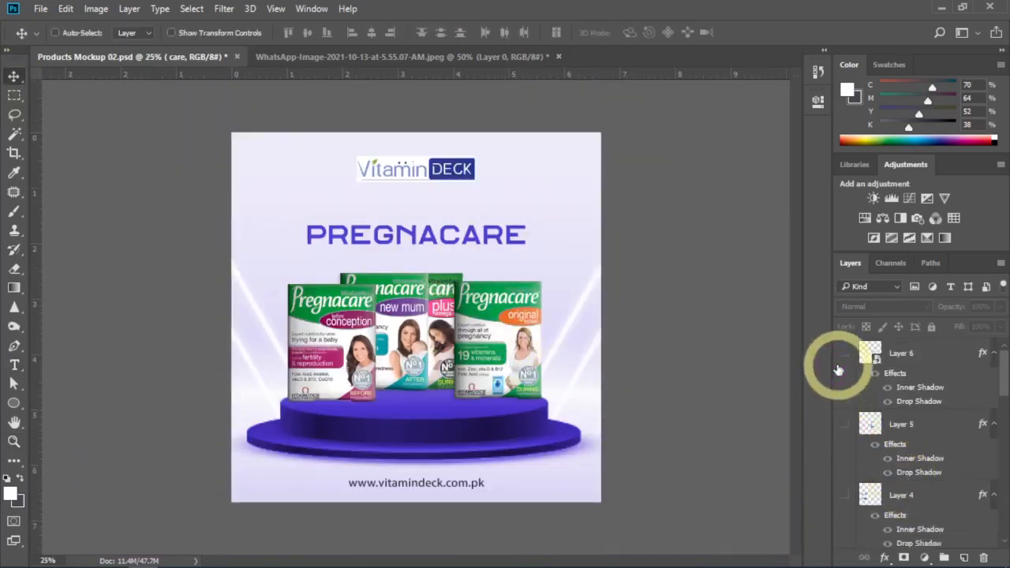
{"action": "scroll", "coordinate": [868, 430], "scroll_direction": "down", "scroll_amount": 5}
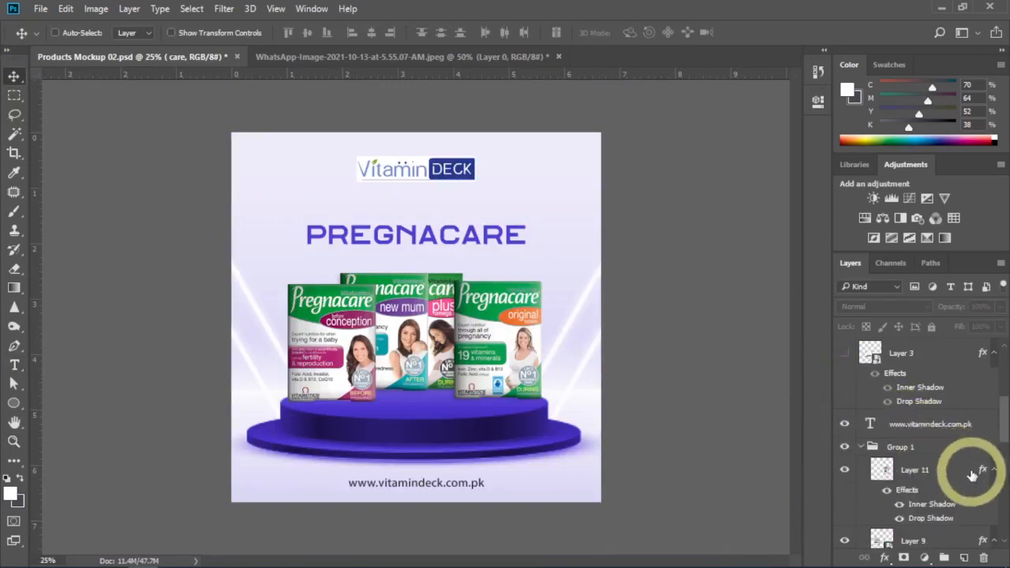
{"action": "scroll", "coordinate": [972, 474], "scroll_direction": "down", "scroll_amount": 2}
{"action": "scroll", "coordinate": [972, 474], "scroll_direction": "down", "scroll_amount": 8}
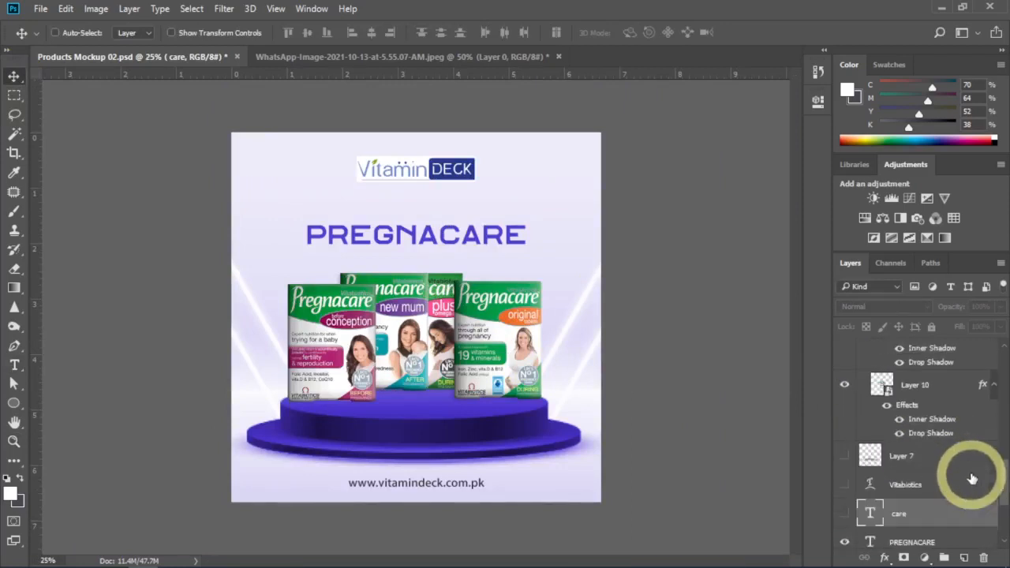
{"action": "left_click", "coordinate": [844, 414]}
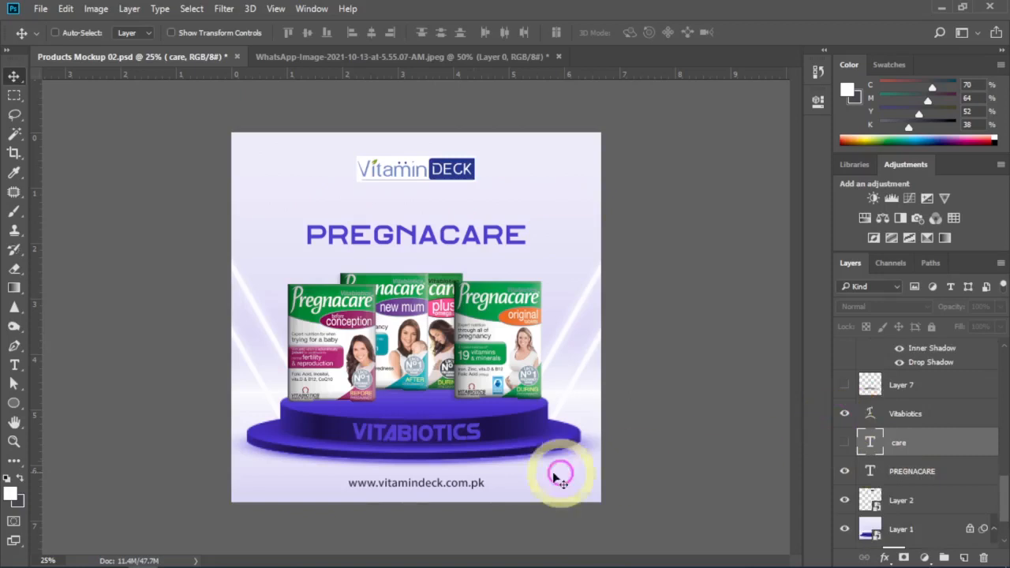
Step: Examine the VITABIOTICS lettering on the podium up close and within the whole composition
{"action": "key", "text": "z"}
{"action": "left_click", "coordinate": [415, 431]}
{"action": "left_click", "coordinate": [416, 438]}
{"action": "left_click_drag", "start_coordinate": [419, 444], "coordinate": [448, 502]}
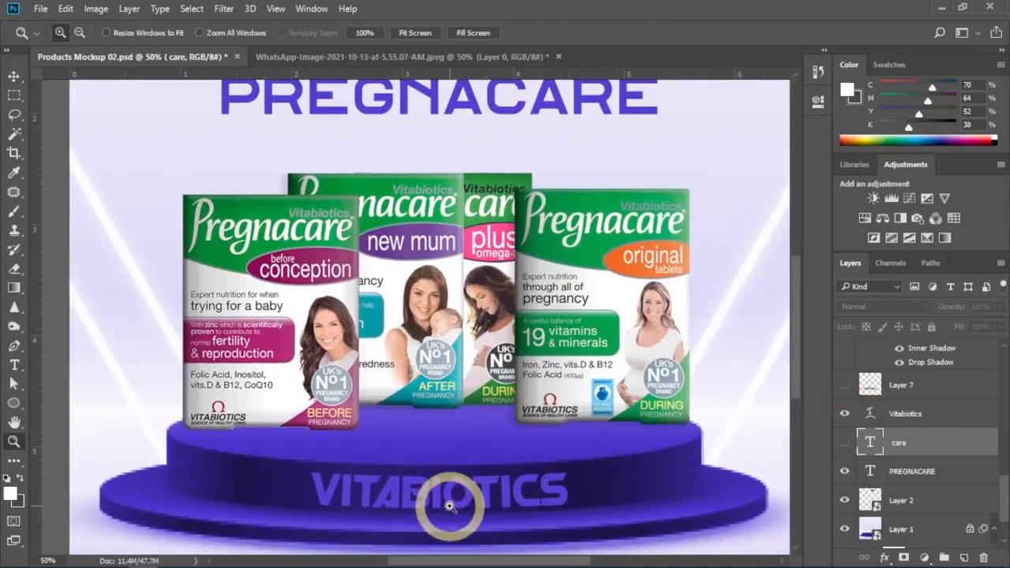
{"action": "left_click", "coordinate": [446, 411], "text": "alt"}
{"action": "left_click", "coordinate": [446, 411], "text": "alt"}
{"action": "left_click", "coordinate": [475, 415], "text": "alt"}
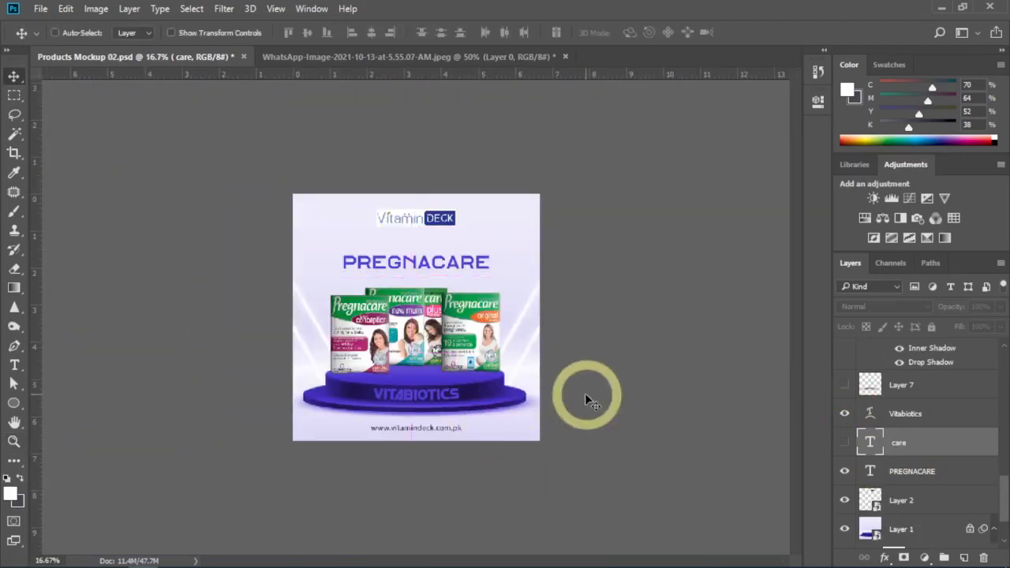
{"action": "key", "text": "z"}
{"action": "left_click", "coordinate": [449, 377]}
{"action": "left_click", "coordinate": [523, 424]}
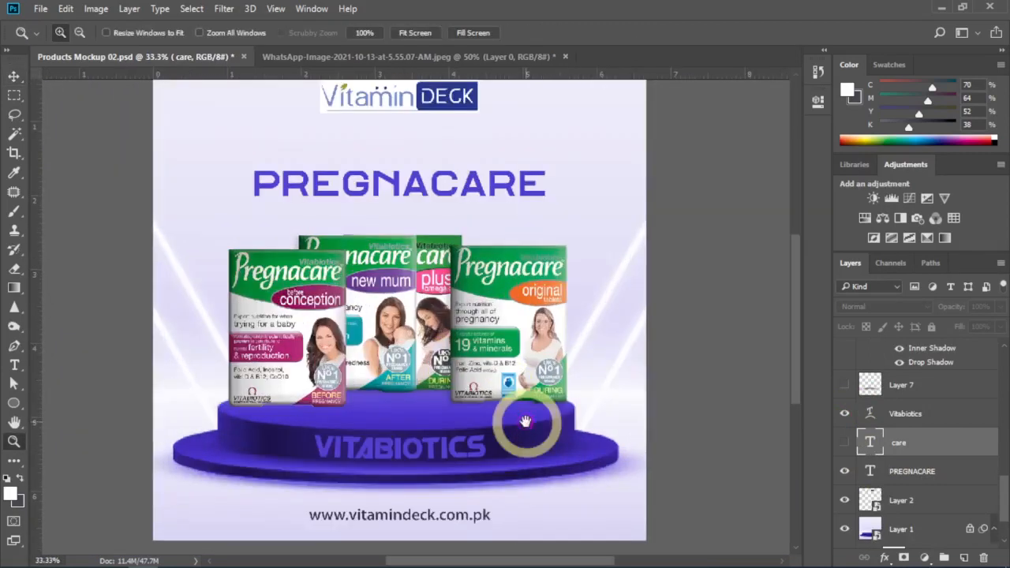
Step: Open a Hue/Saturation adjustment on the podium background in Layer 1 and shift its hue to -102
{"action": "key", "text": "v"}
{"action": "left_click", "coordinate": [541, 413]}
{"action": "left_click", "coordinate": [903, 438]}
{"action": "scroll", "coordinate": [908, 442], "scroll_direction": "down", "scroll_amount": 2}
{"action": "left_click", "coordinate": [957, 463]}
{"action": "left_click", "coordinate": [844, 463]}
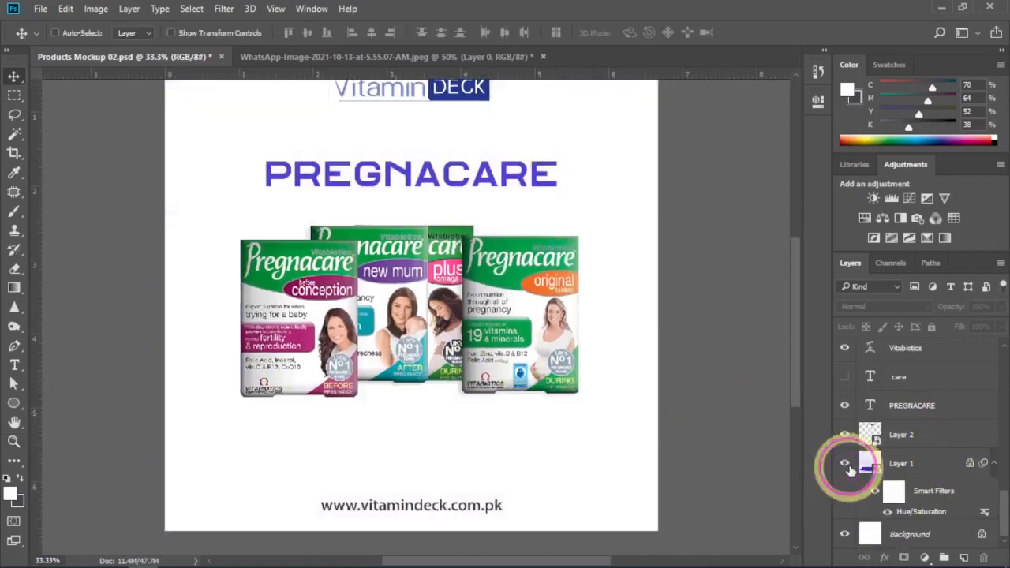
{"action": "left_click", "coordinate": [844, 464]}
{"action": "key", "text": "ctrl+u"}
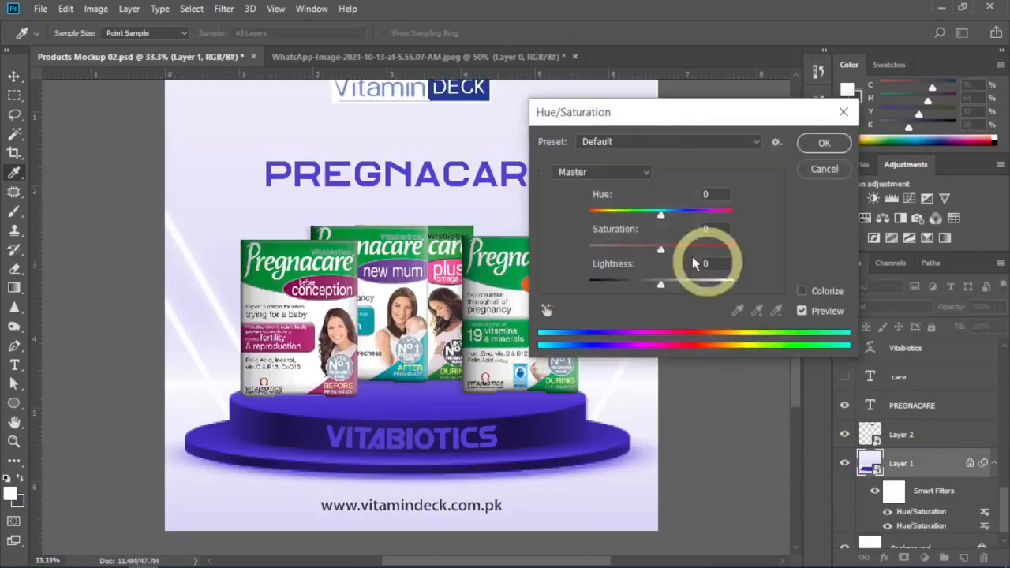
{"action": "left_click_drag", "start_coordinate": [660, 108], "coordinate": [799, 122]}
{"action": "left_click_drag", "start_coordinate": [794, 224], "coordinate": [746, 243]}
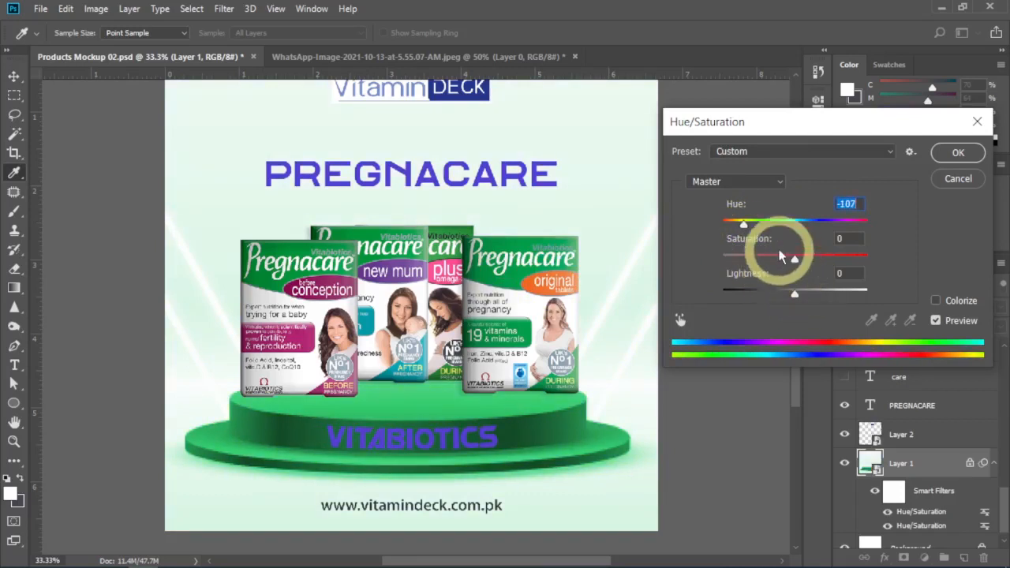
{"action": "mouse_move", "coordinate": [741, 225]}
{"action": "left_mouse_down"}
{"action": "mouse_move", "coordinate": [716, 226]}
{"action": "mouse_move", "coordinate": [756, 229]}
{"action": "left_mouse_up"}
{"action": "left_click_drag", "start_coordinate": [791, 239], "coordinate": [747, 262]}
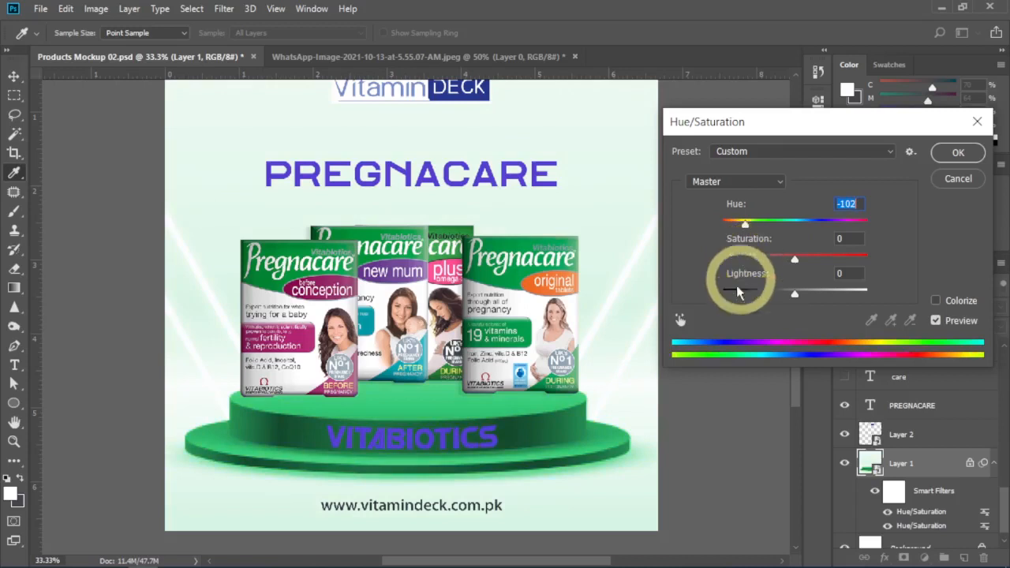
Step: Colorize the podium background with hue 130 and apply the Hue/Saturation adjustment
{"action": "left_click", "coordinate": [936, 301]}
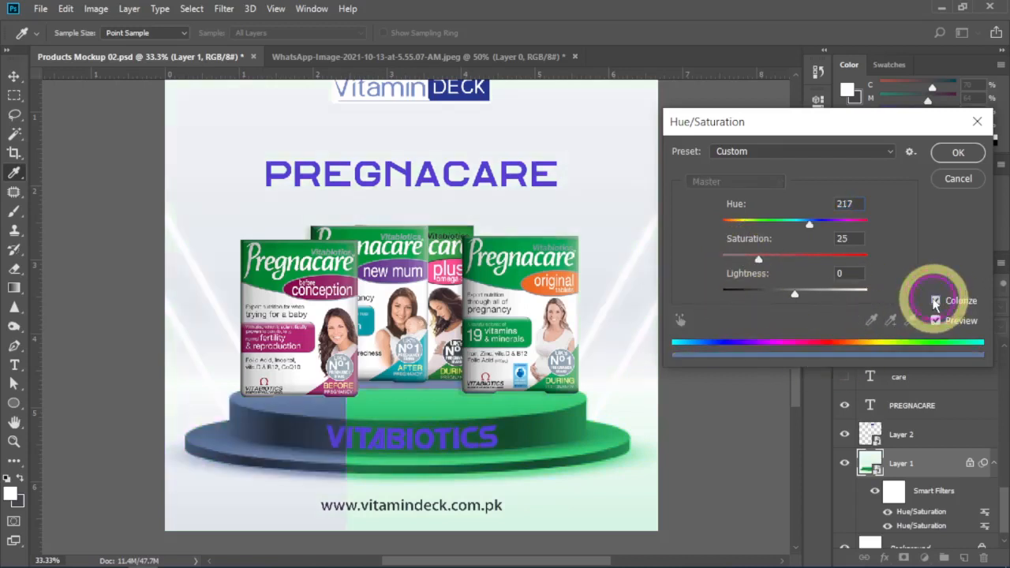
{"action": "left_click_drag", "start_coordinate": [804, 227], "coordinate": [771, 237]}
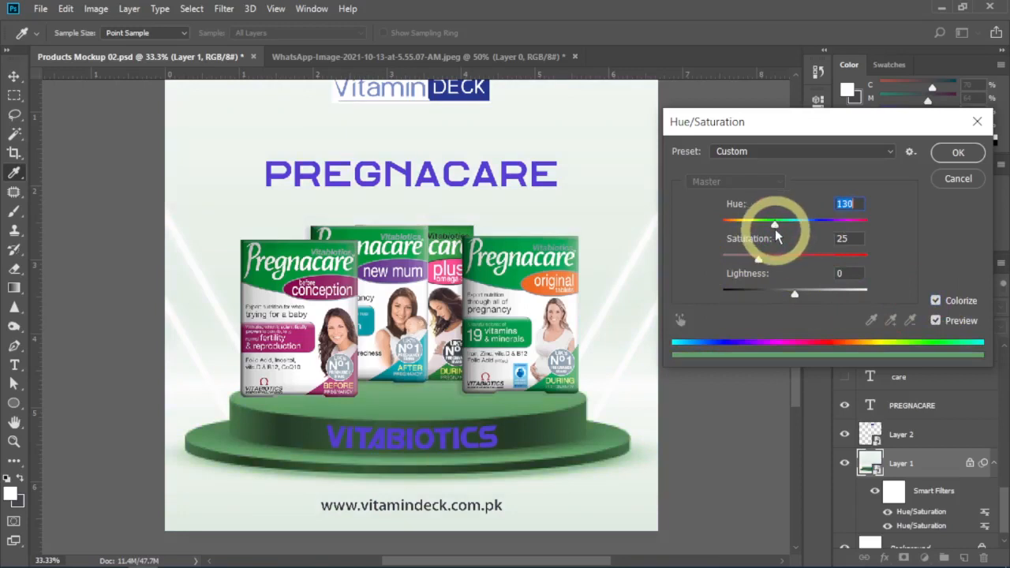
{"action": "left_click", "coordinate": [951, 154]}
{"action": "key", "text": "v"}
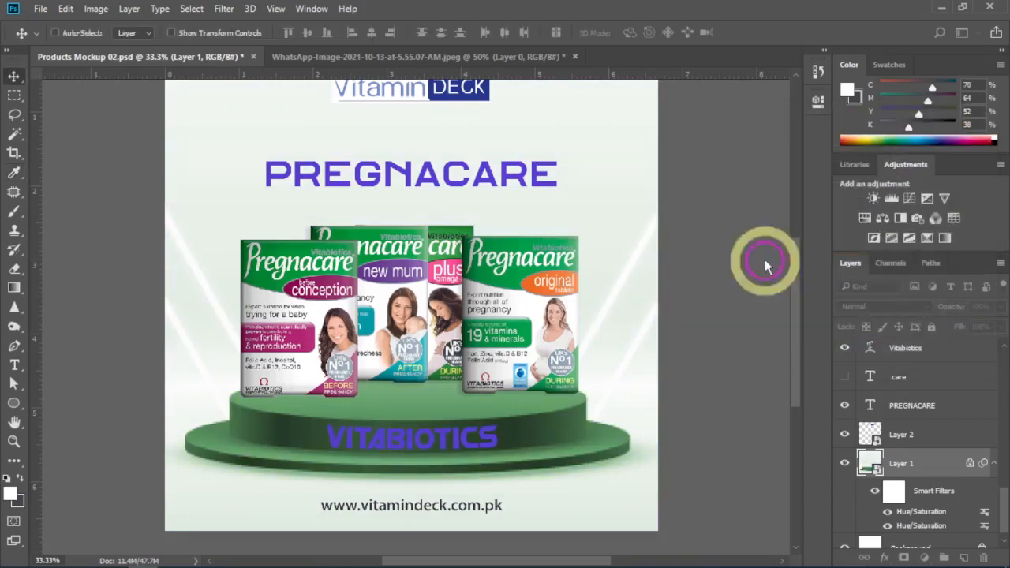
Step: Try darkening blend modes on the VITABIOTICS podium text, up to Linear Burn
{"action": "left_click", "coordinate": [435, 447]}
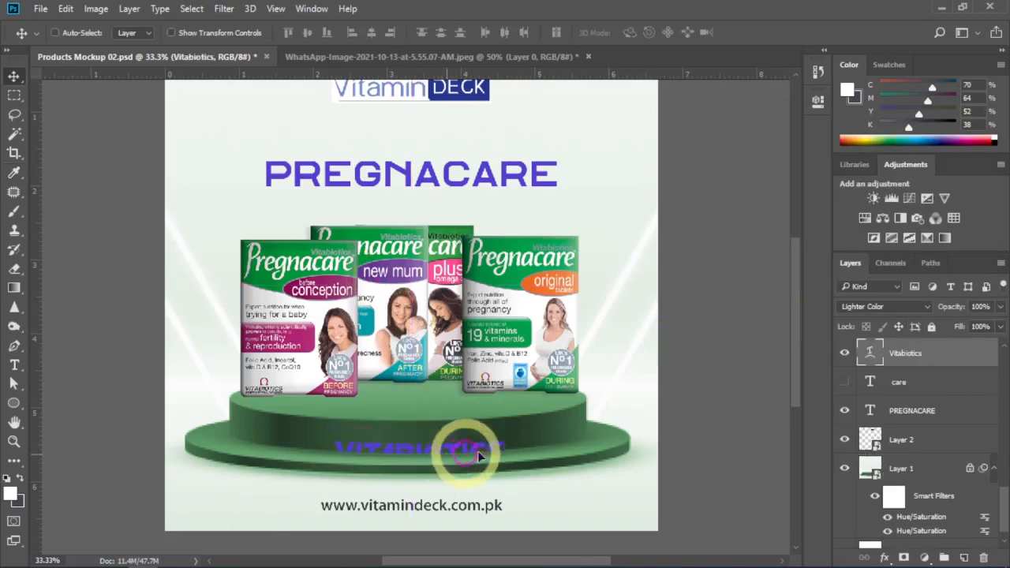
{"action": "left_click", "coordinate": [876, 307]}
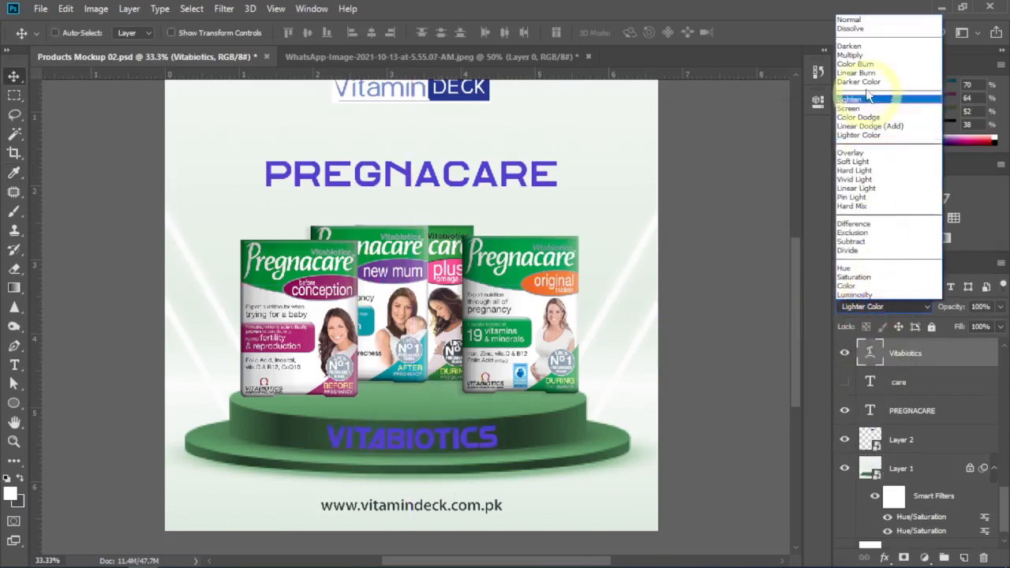
{"action": "left_click", "coordinate": [871, 24]}
{"action": "key", "text": "Down"}
{"action": "key", "text": "Down"}
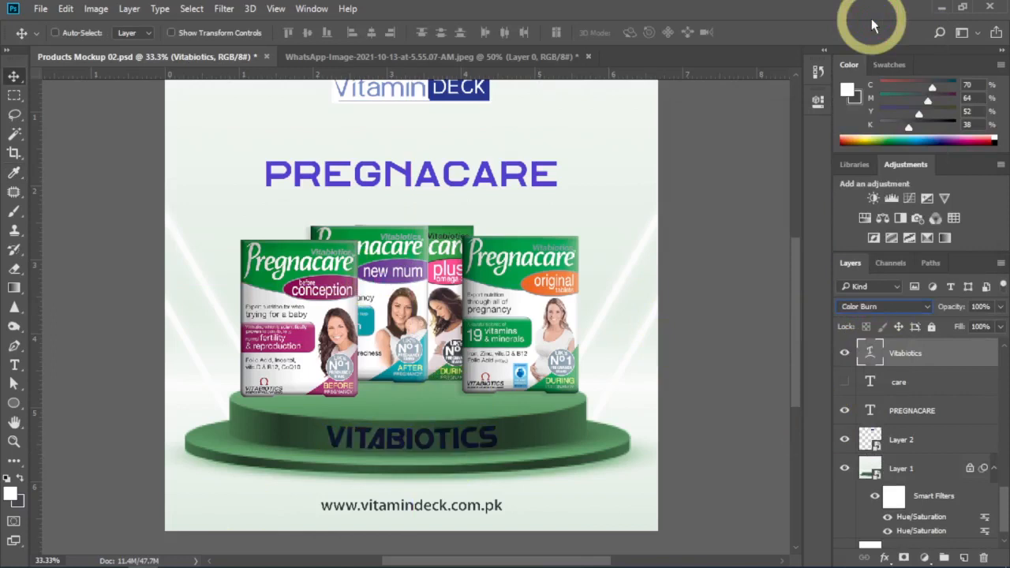
{"action": "key", "text": "Down"}
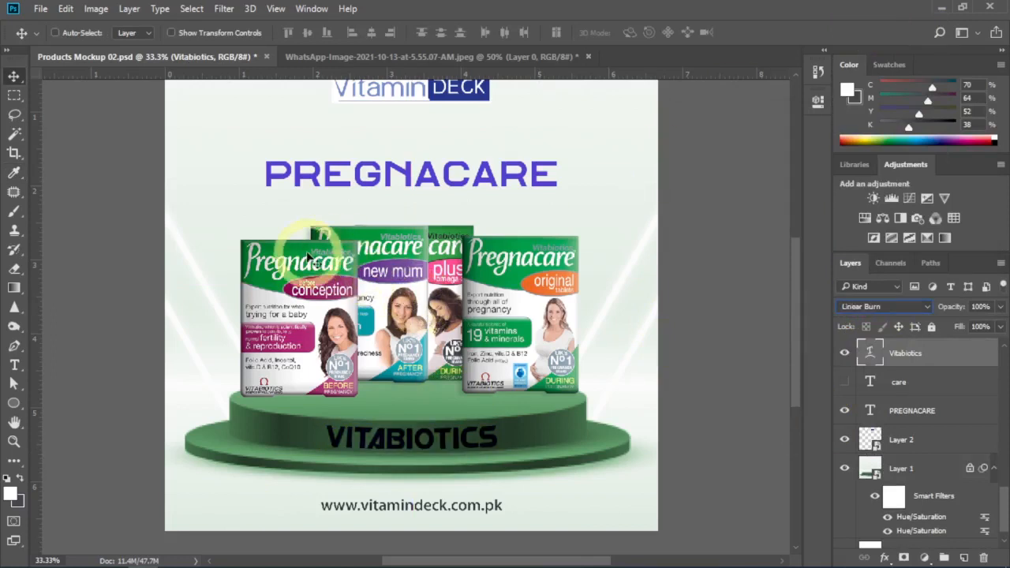
Step: Sample the green of the conception box as the background colour and fill the VITABIOTICS podium text with white
{"action": "key", "text": "i"}
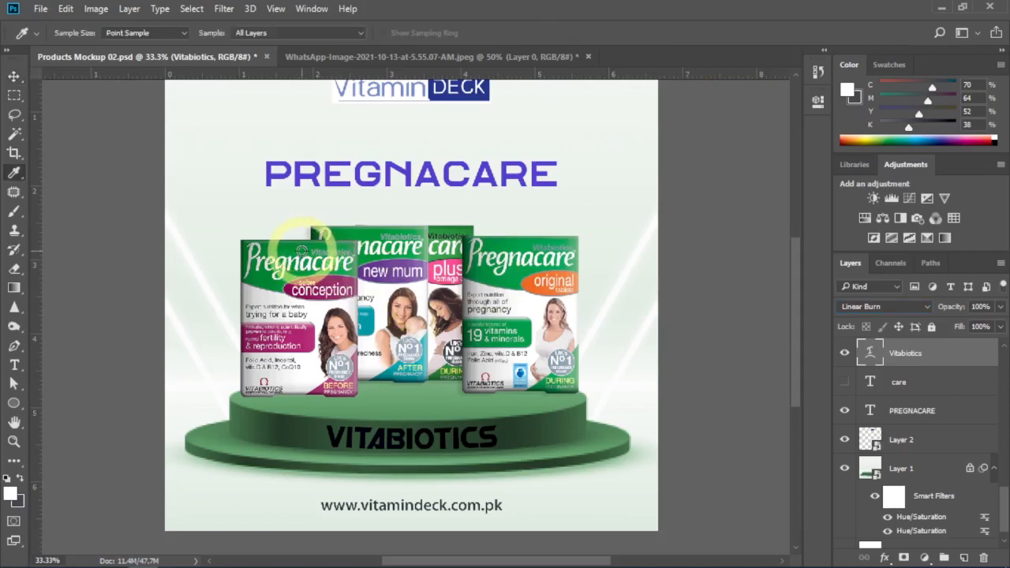
{"action": "left_click", "coordinate": [518, 446], "text": "alt"}
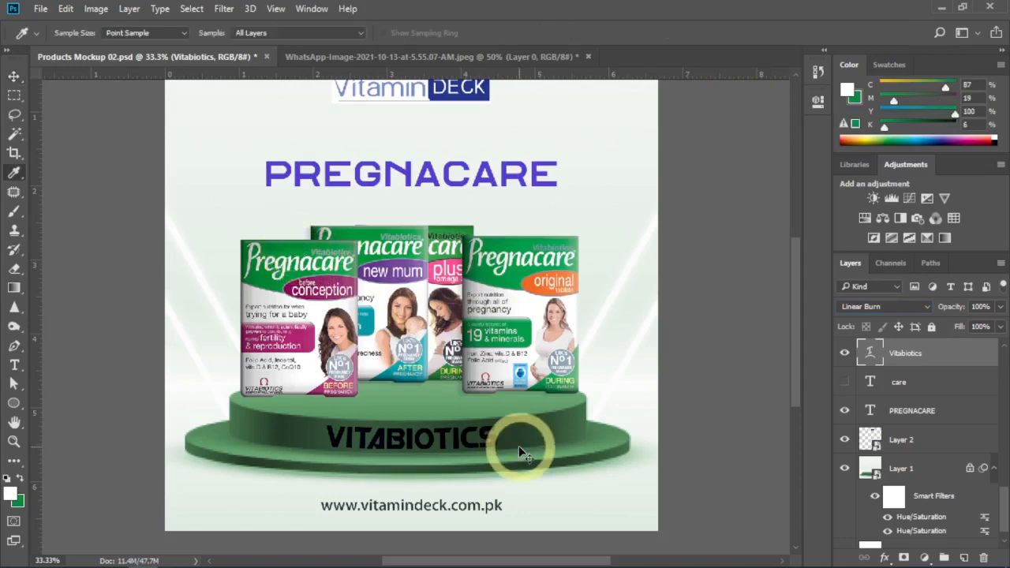
{"action": "key", "text": "alt+BackSpace"}
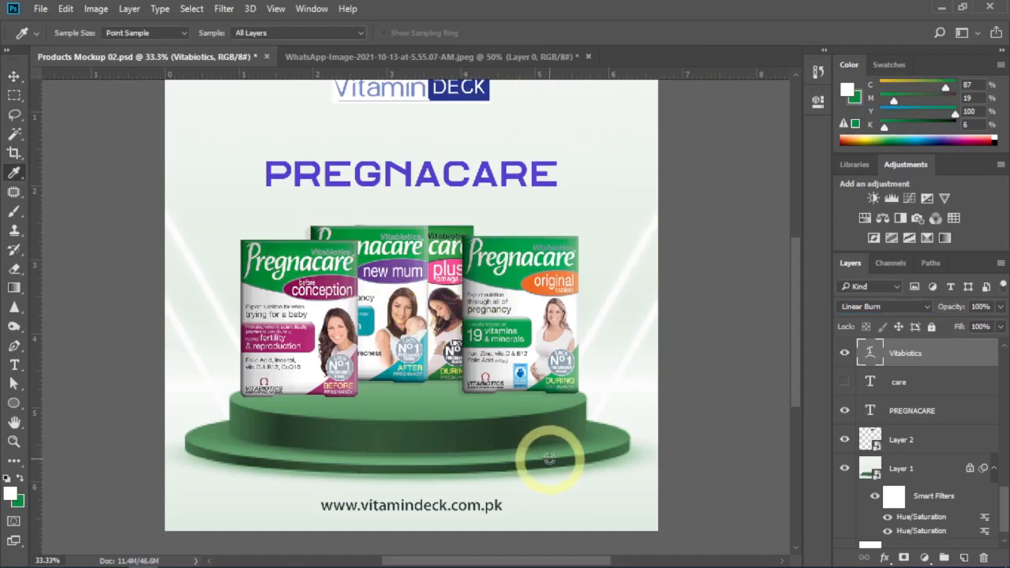
Step: Set the VITABIOTICS podium text's blend mode to Soft Light
{"action": "left_click", "coordinate": [880, 307]}
{"action": "left_click", "coordinate": [859, 16]}
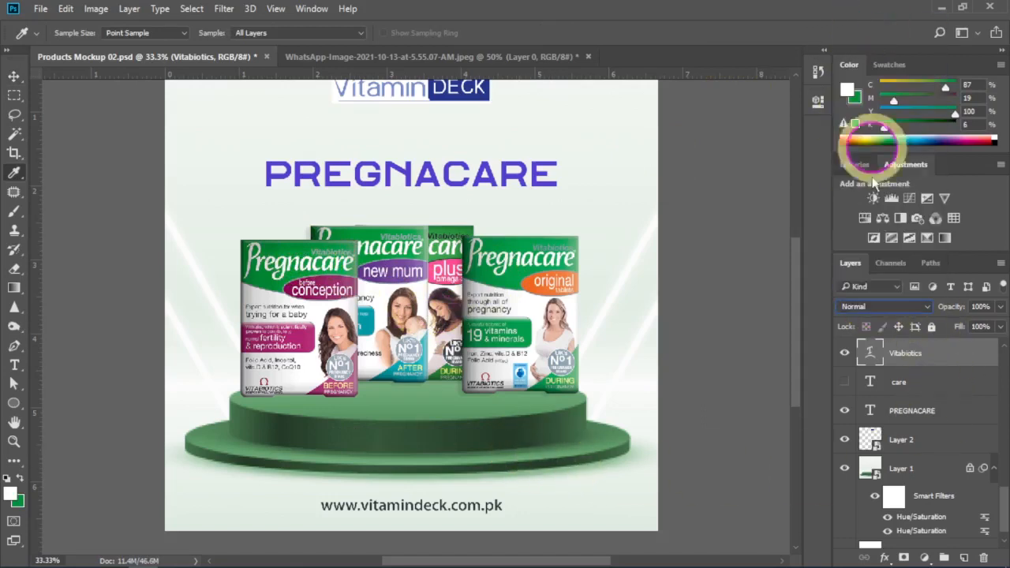
{"action": "key", "text": "Down"}
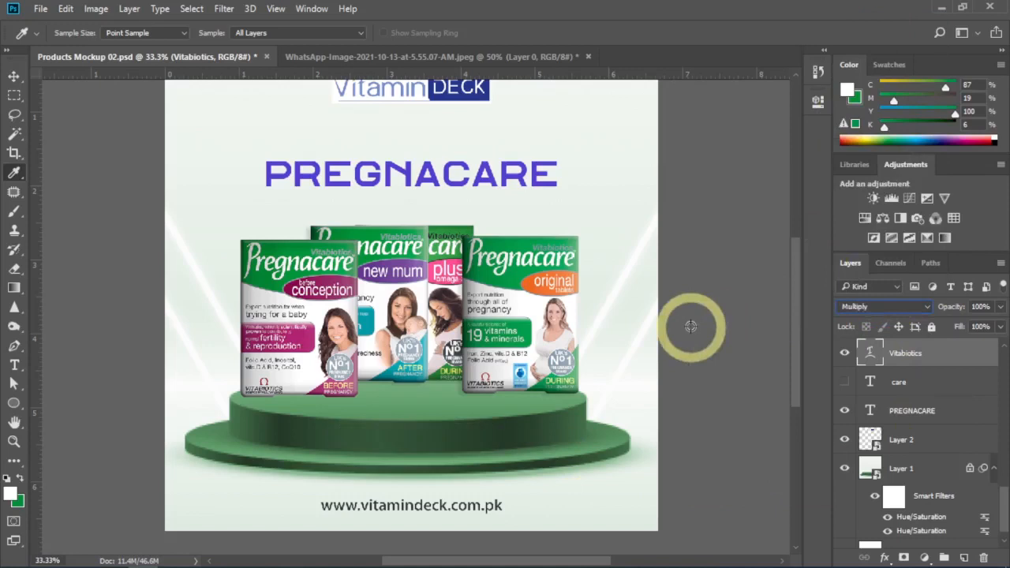
{"action": "key", "text": "Down"}
{"action": "key", "text": "Down"}
{"action": "key", "text": "Down"}
{"action": "key", "text": "Down"}
{"action": "key", "text": "Up"}
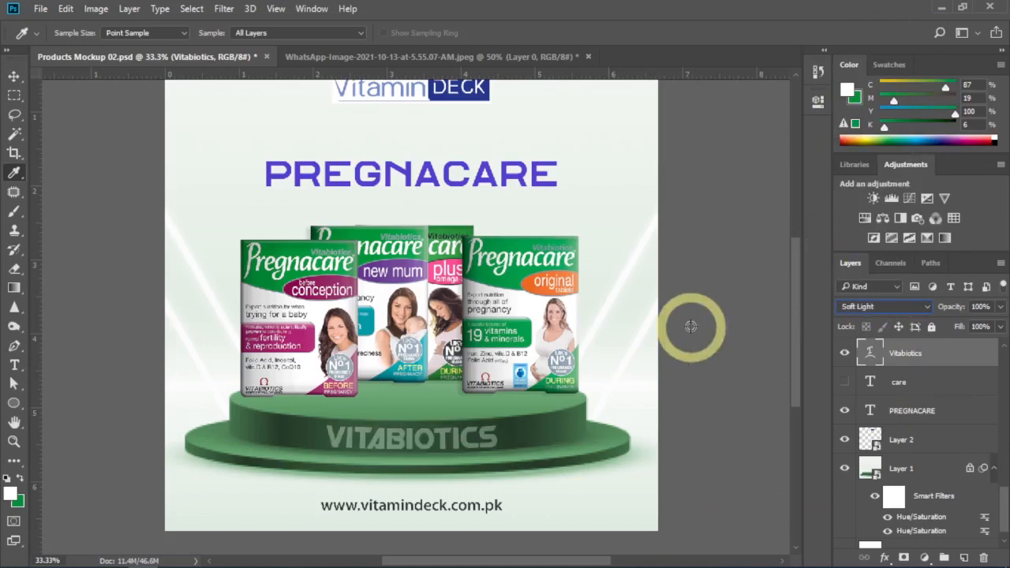
Step: Save the Products Mockup 02 document
{"action": "key", "text": "z"}
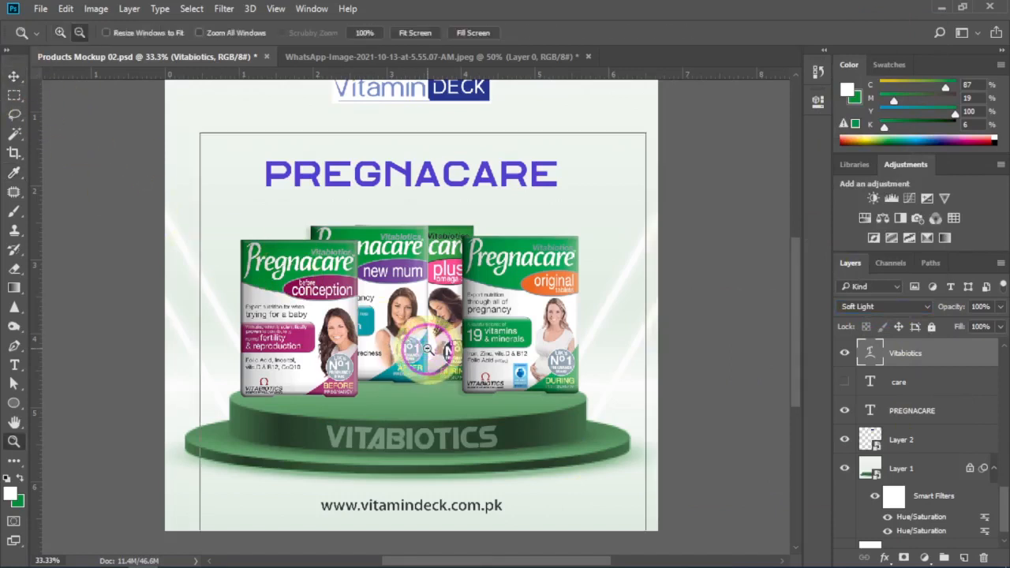
{"action": "left_click", "coordinate": [426, 347]}
{"action": "key", "text": "v"}
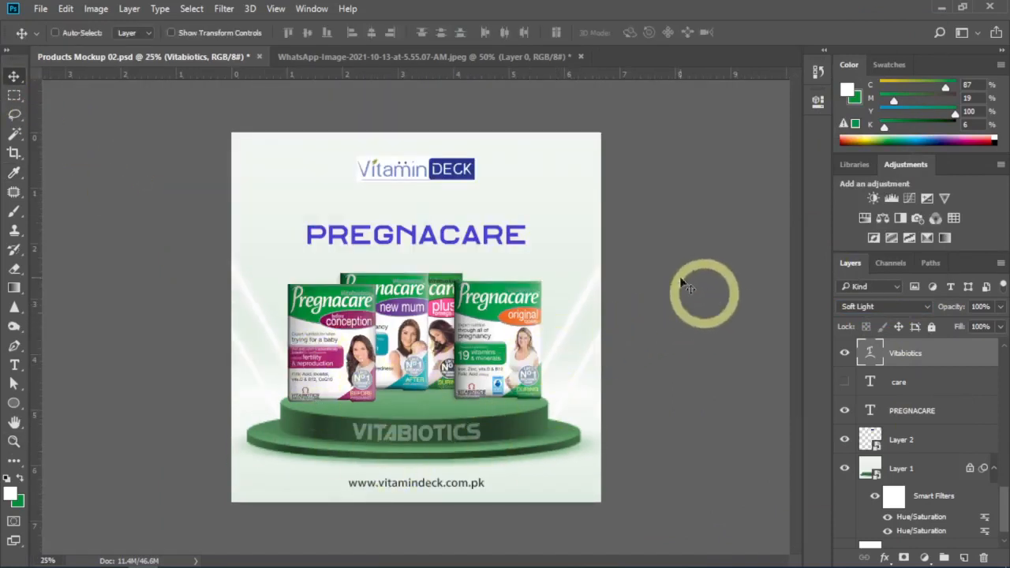
{"action": "key", "text": "ctrl+s"}
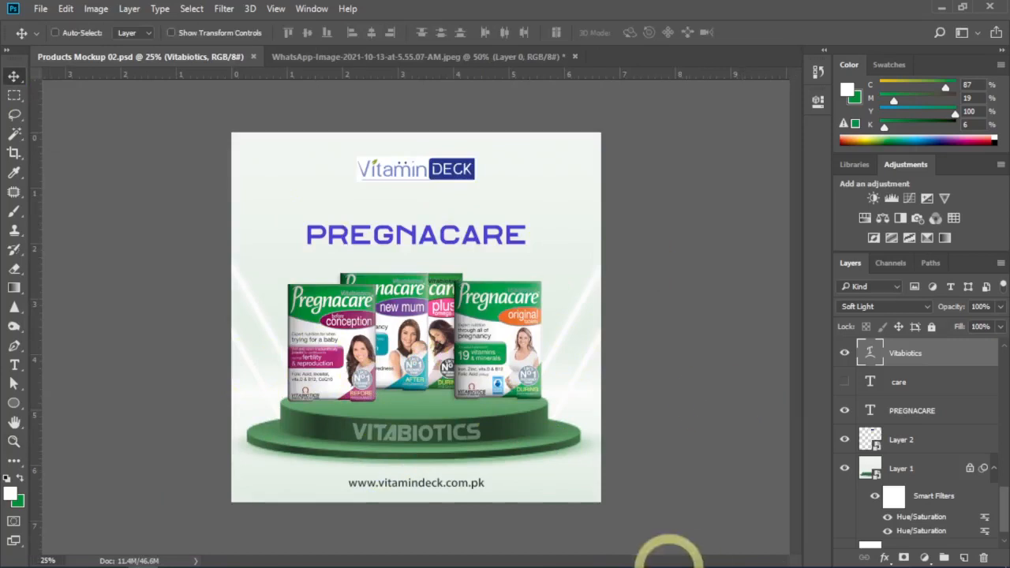
{"action": "left_click", "coordinate": [552, 552]}
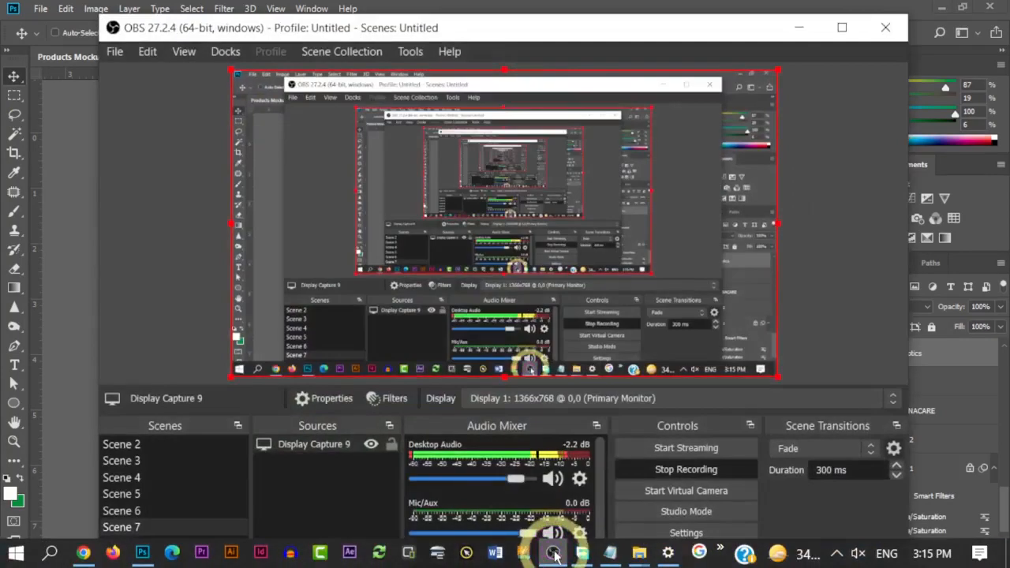